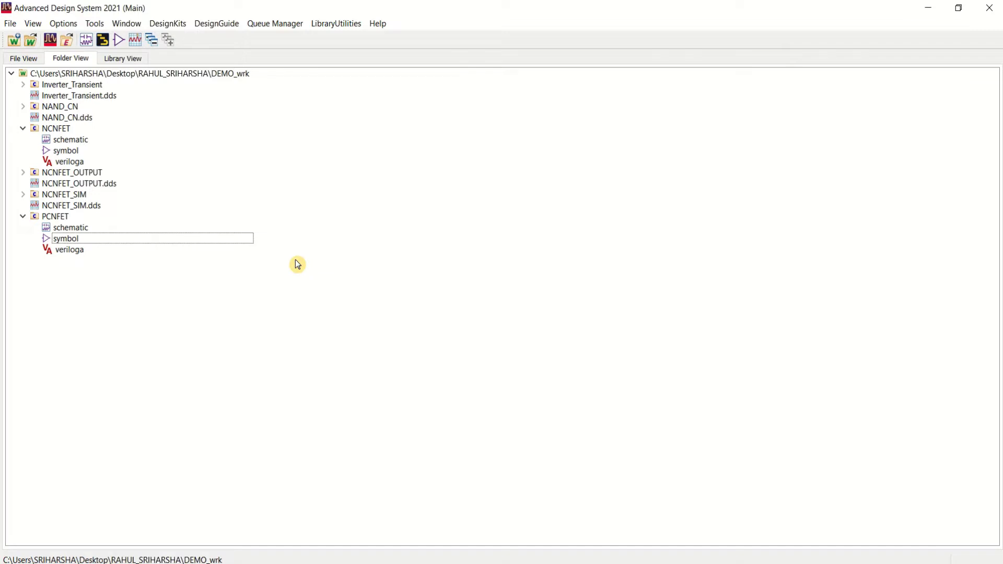
- Review the NCNFET Verilog-A model source and its transistor symbol
double_click(73, 162)
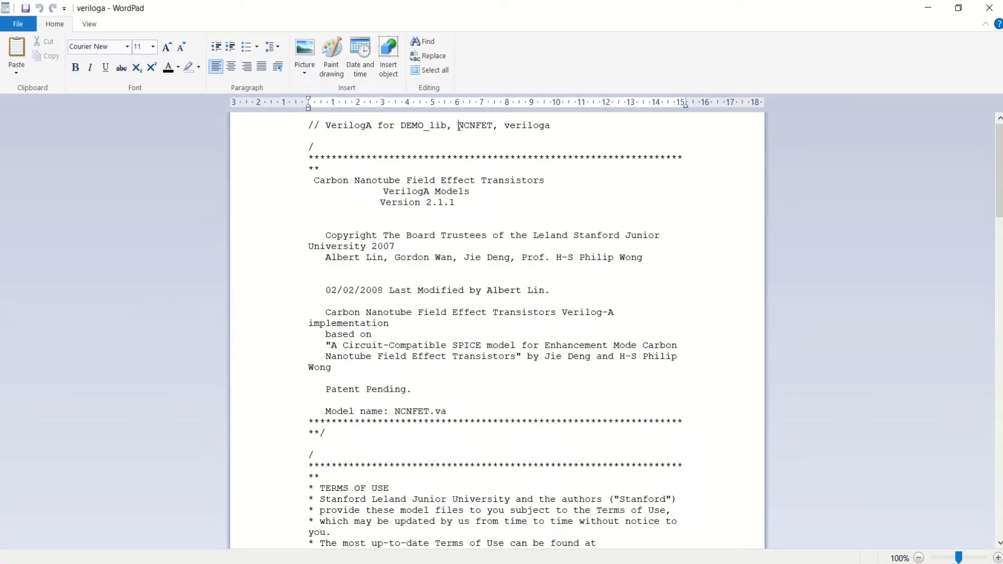
drag(459, 126, 490, 128)
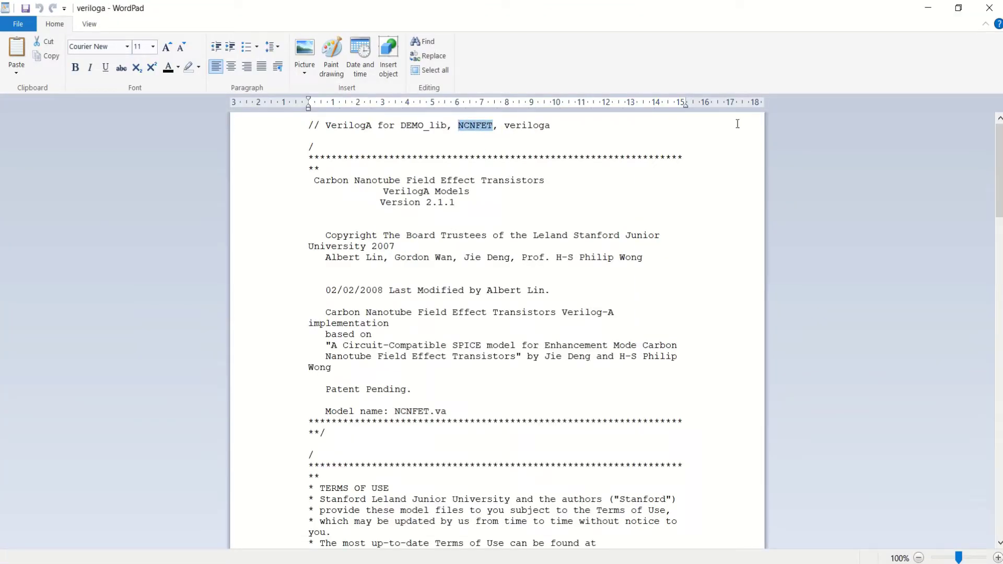
click(990, 7)
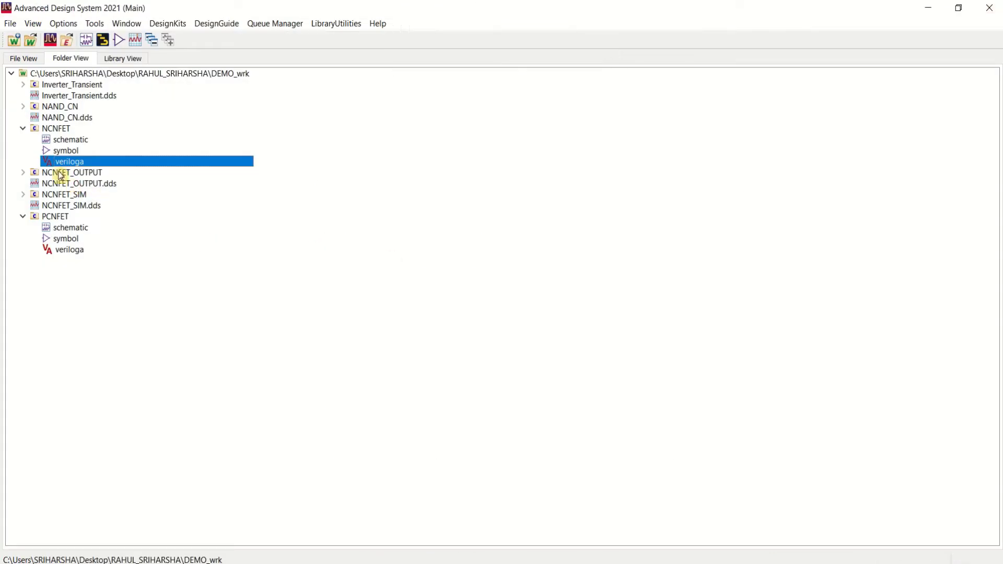
double_click(67, 151)
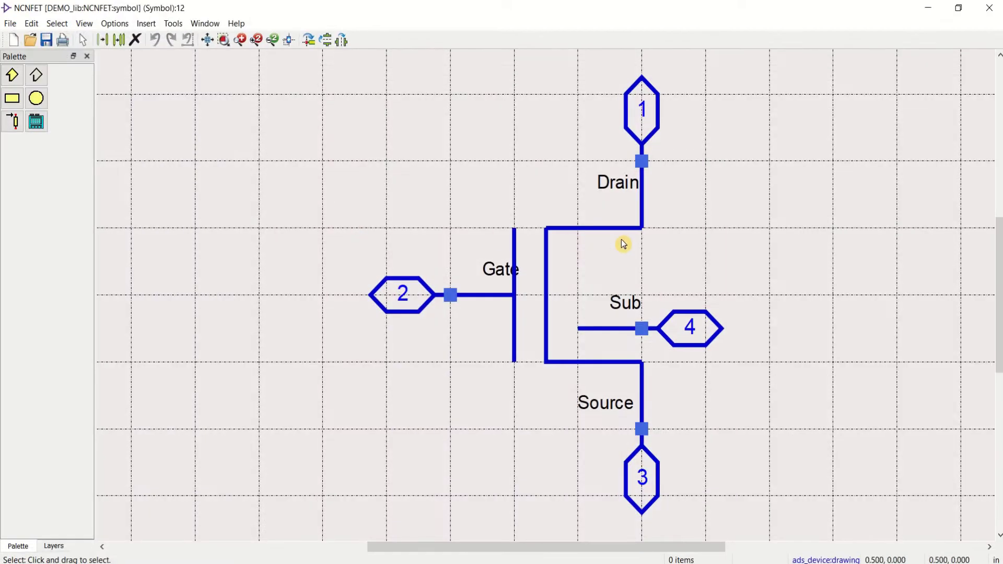
click(989, 8)
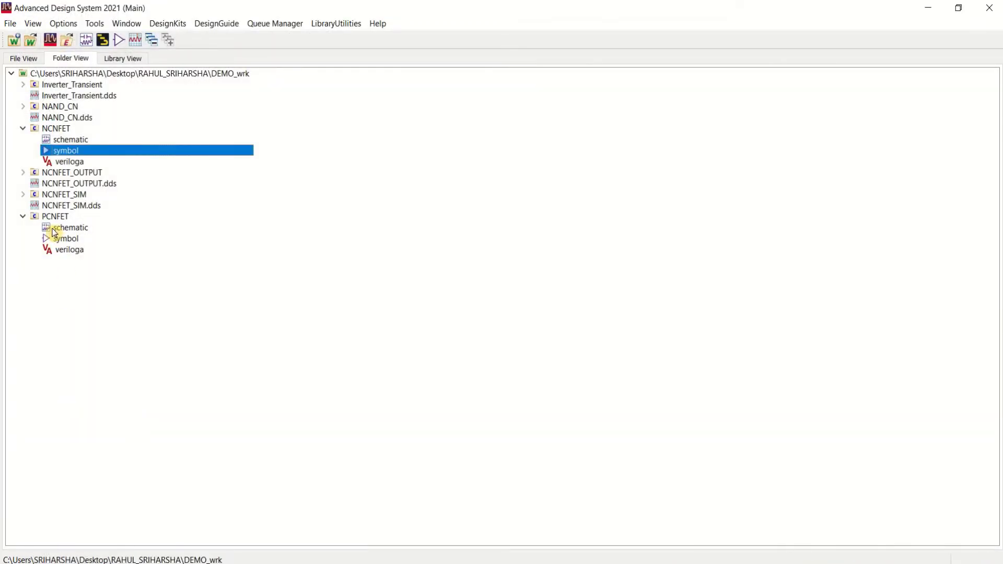
- Review the PCNFET Verilog-A model source and its transistor symbol
double_click(65, 250)
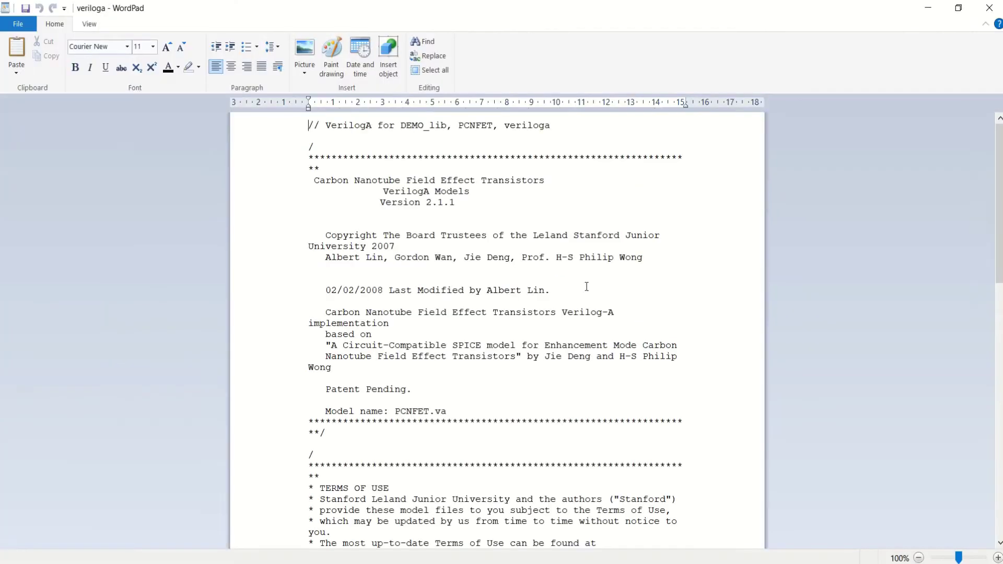
click(990, 8)
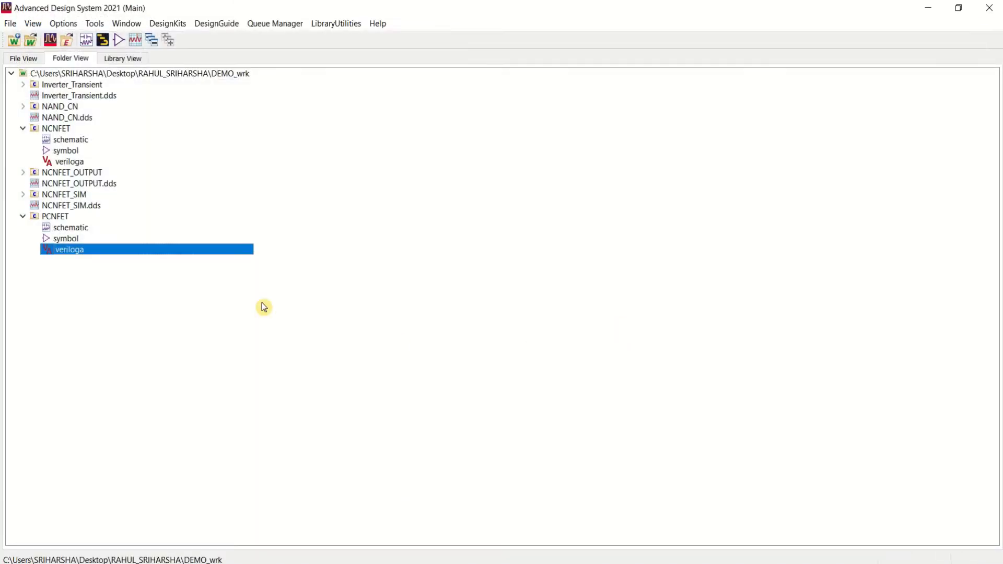
double_click(59, 239)
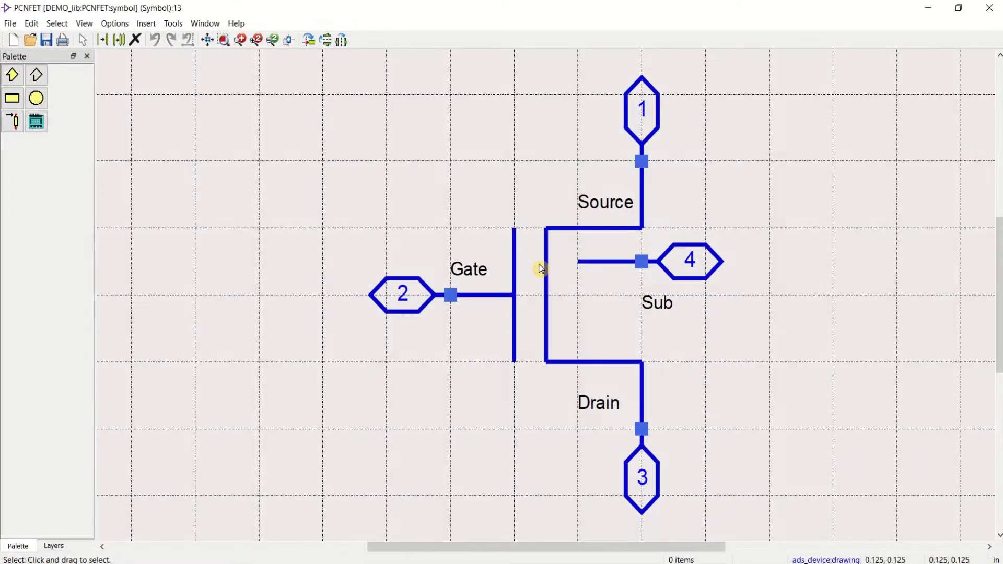
click(989, 8)
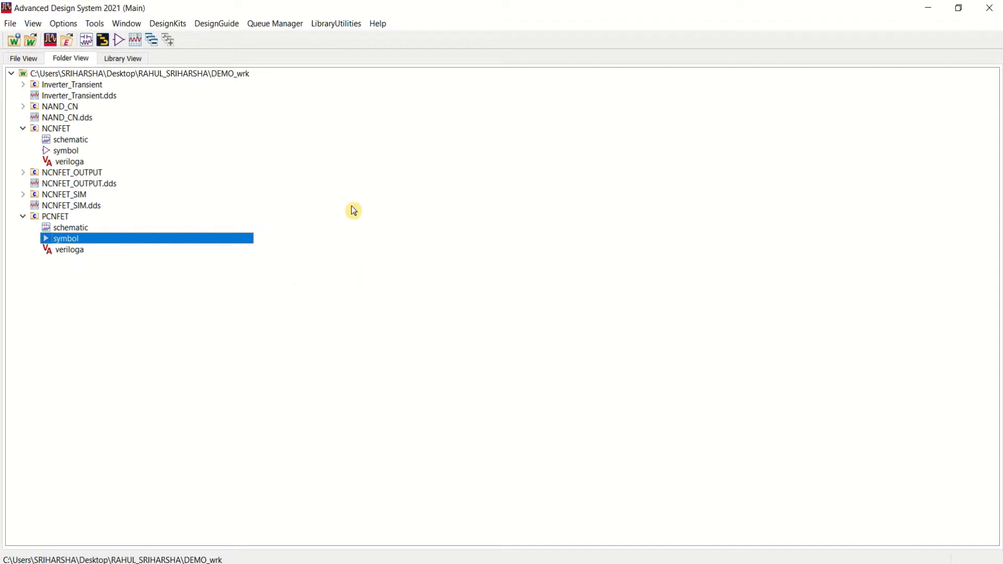
- Create a new schematic cell named Inverter_DC
click(90, 45)
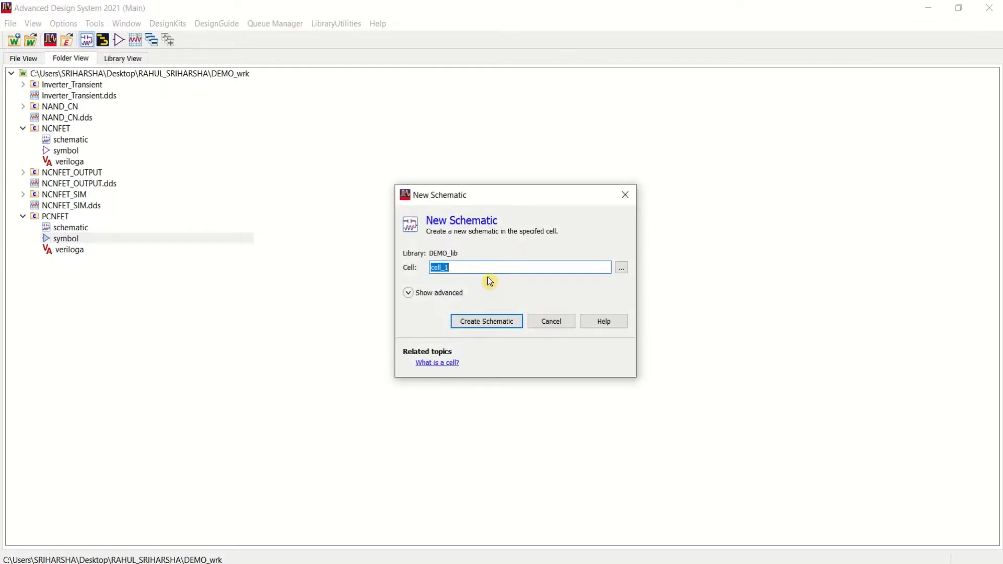
text(Inverter_DC)
click(486, 321)
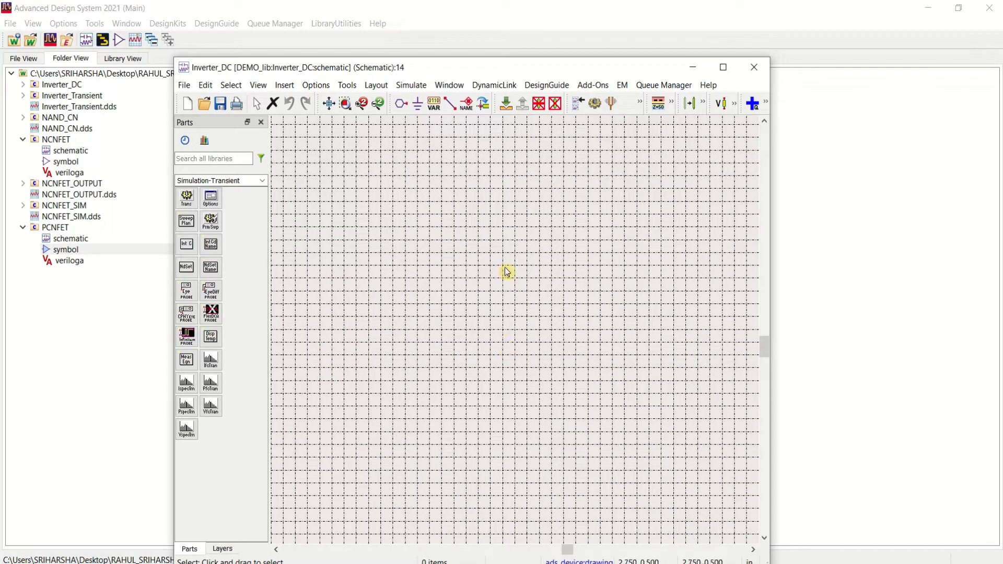
- Resize the Inverter_DC window to fill the right side beside the workspace tree
drag(628, 67, 693, 41)
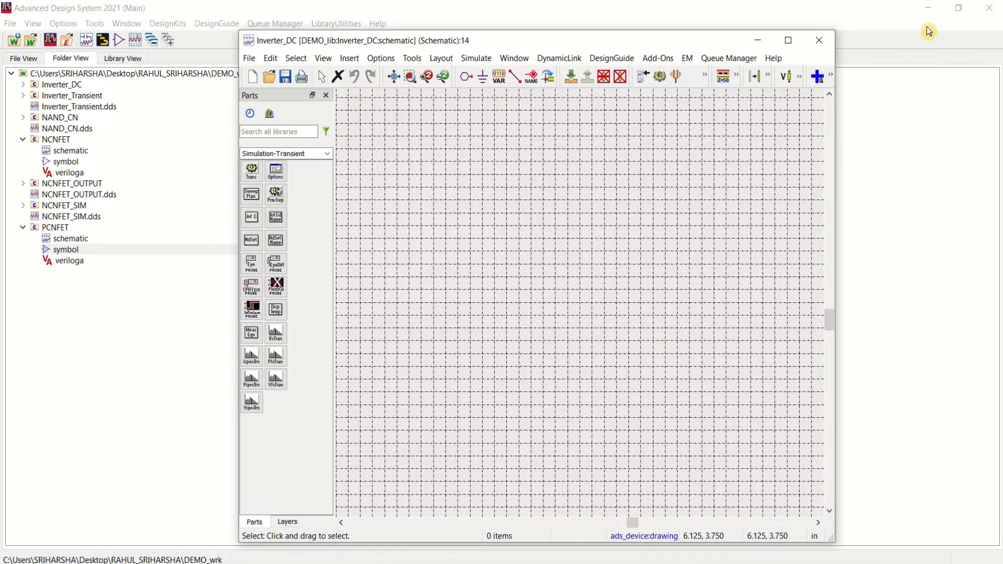
click(957, 7)
click(788, 40)
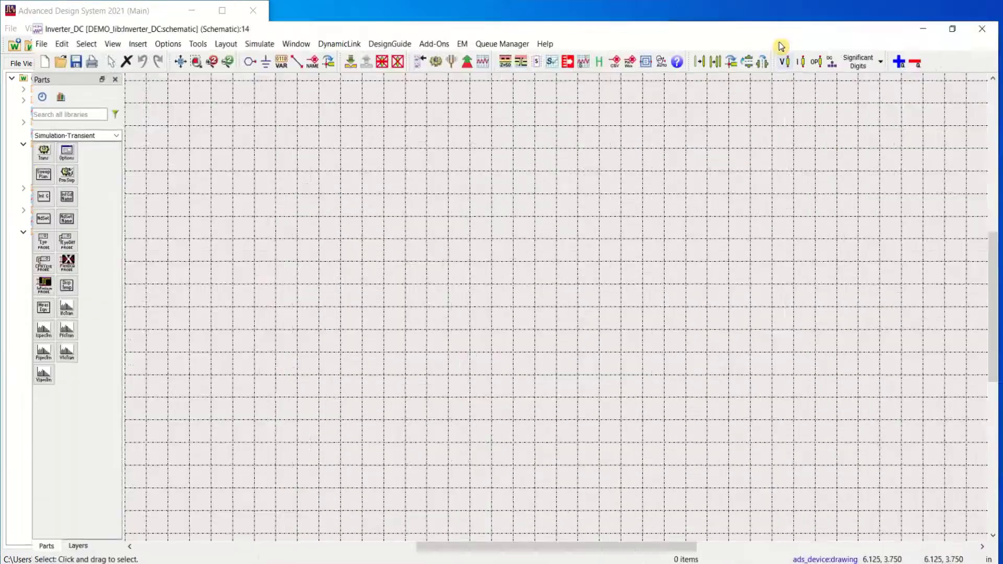
click(953, 28)
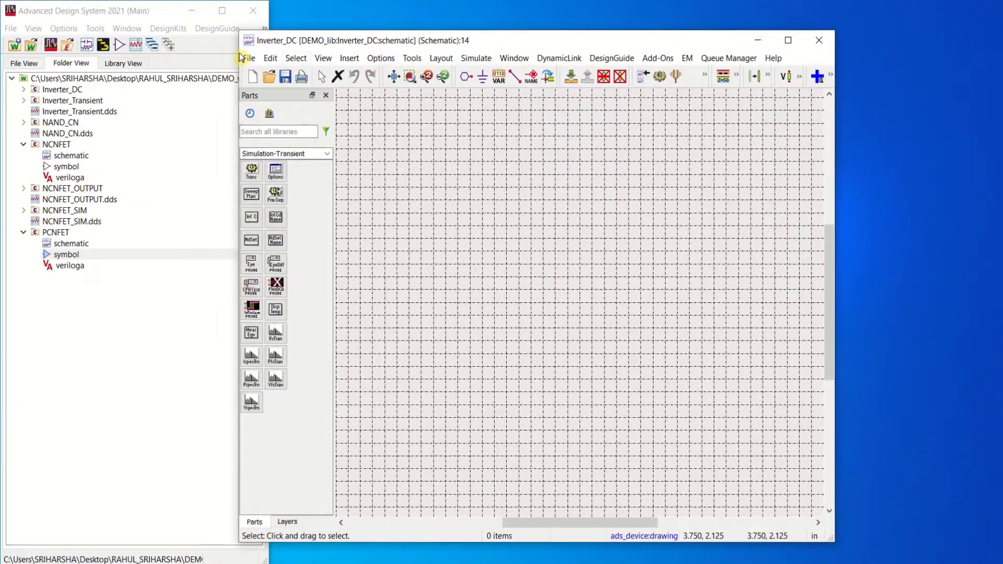
drag(277, 40, 306, 10)
drag(863, 513, 1002, 563)
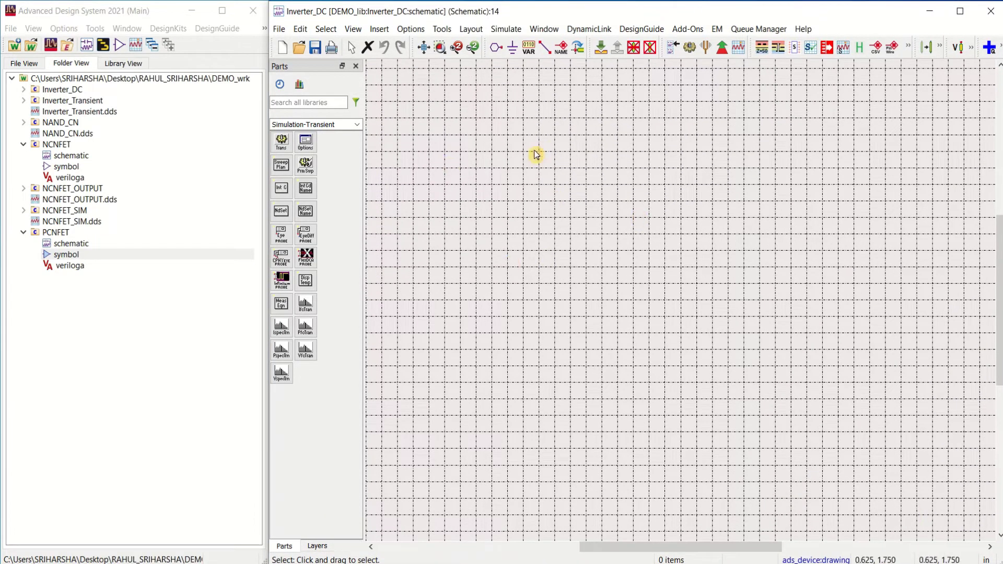
click(241, 166)
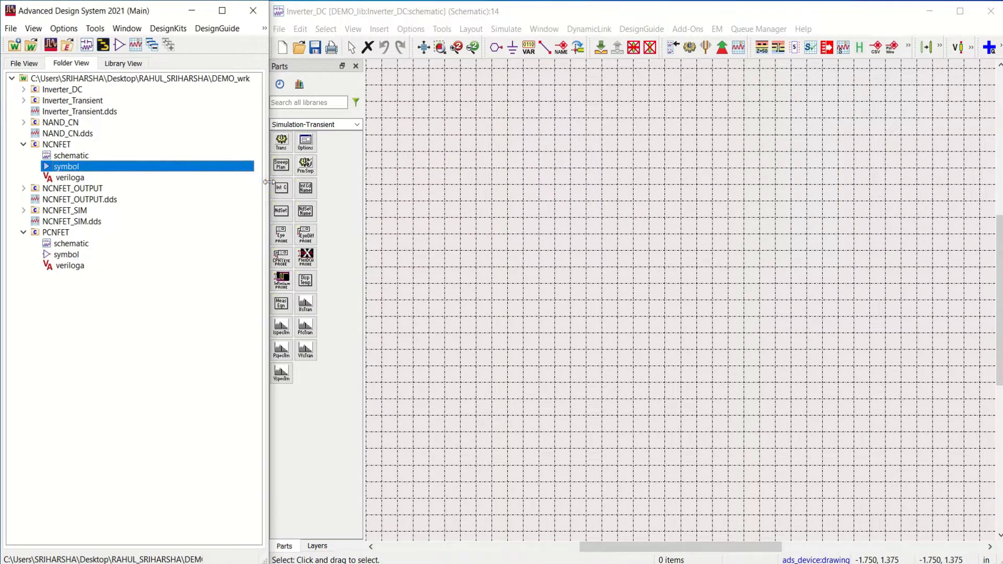
mouse_move(269, 181)
mouse_down()
mouse_move(211, 185)
mouse_move(273, 186)
mouse_move(261, 188)
mouse_up()
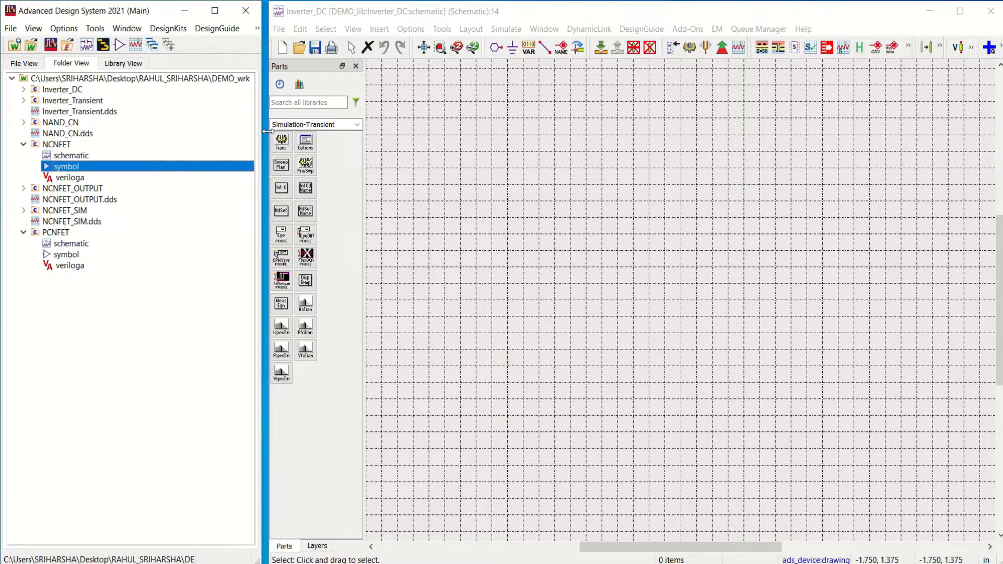
drag(266, 131, 258, 131)
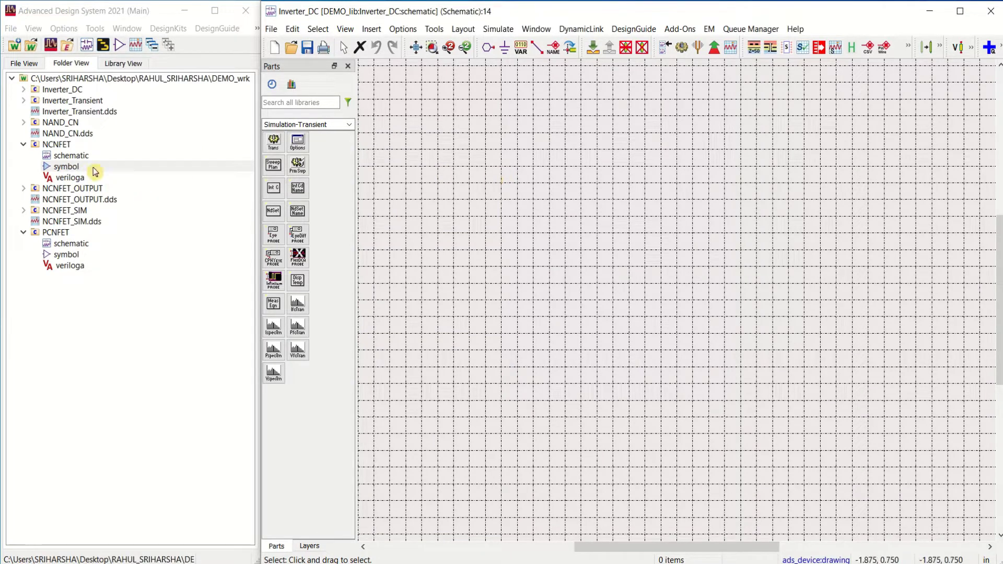
- Select the NCNFET and PCNFET symbols in the workspace tree, then refocus the schematic
click(75, 168)
click(491, 196)
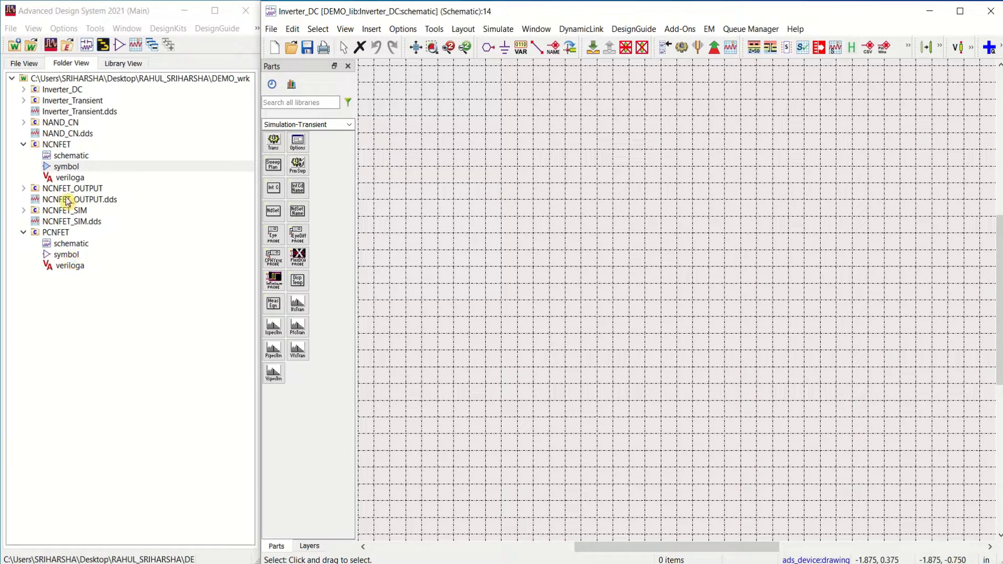
click(76, 168)
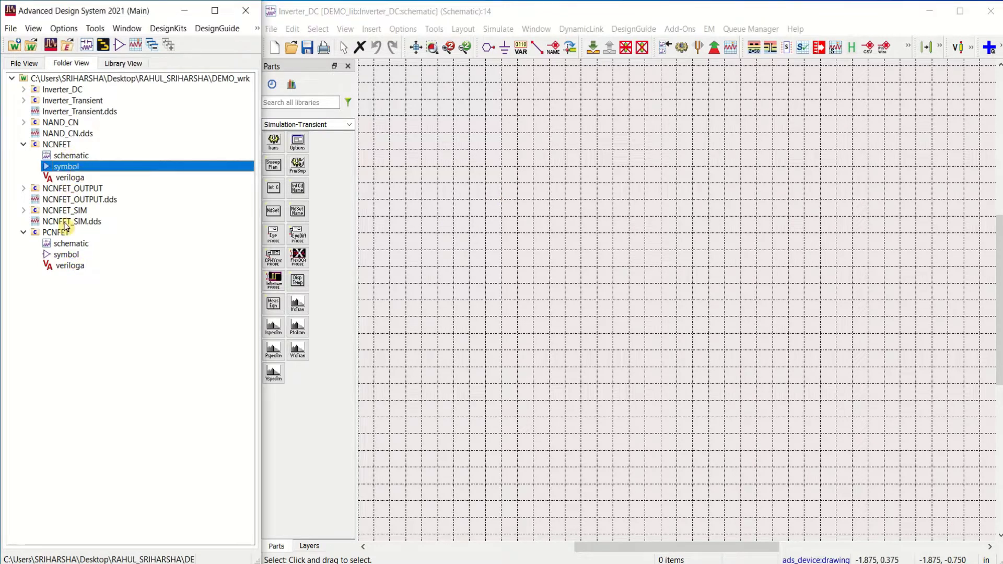
click(66, 255)
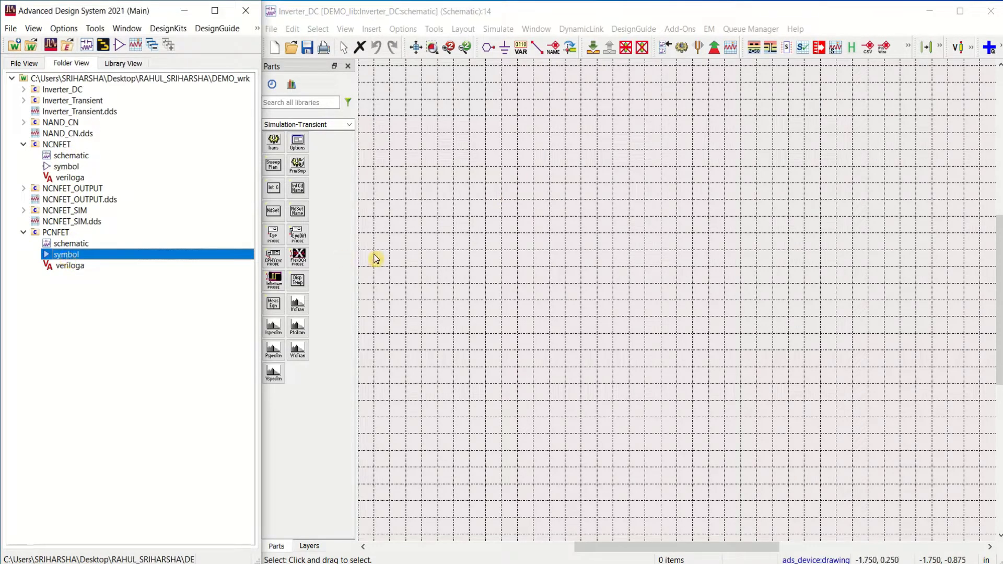
click(600, 240)
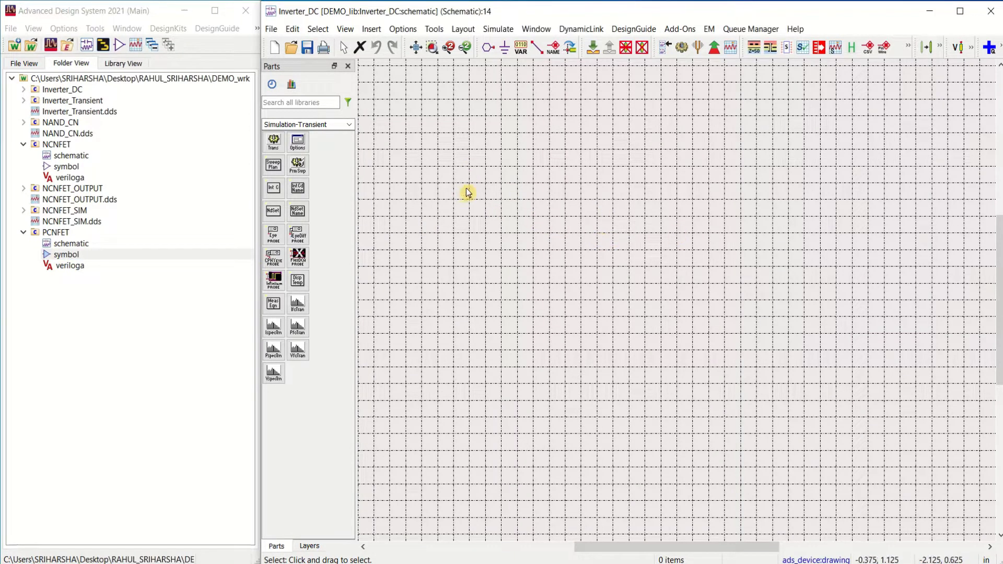
click(375, 30)
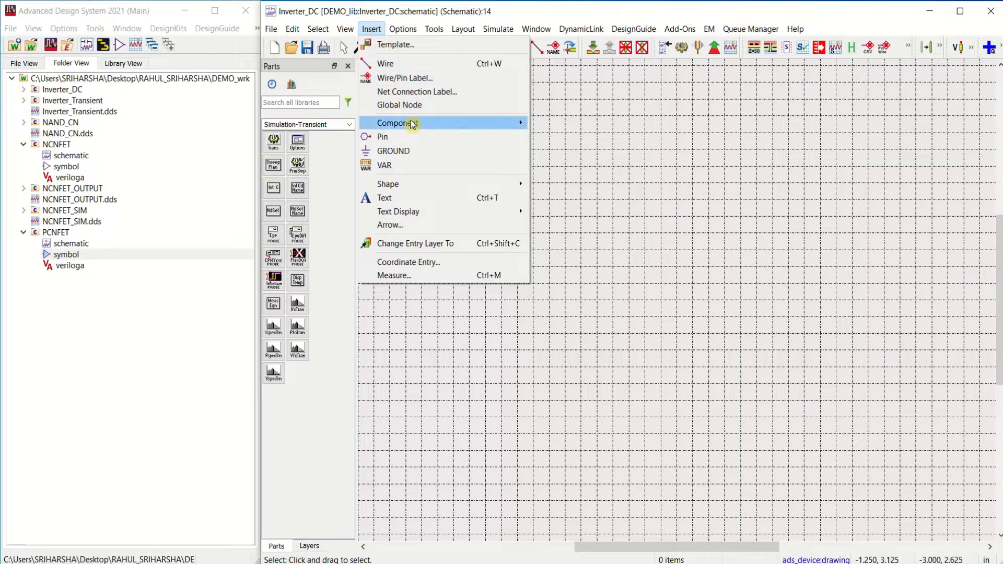
- Place NCNFET X1 from the Component Library onto the schematic
mouse_move(409, 123)
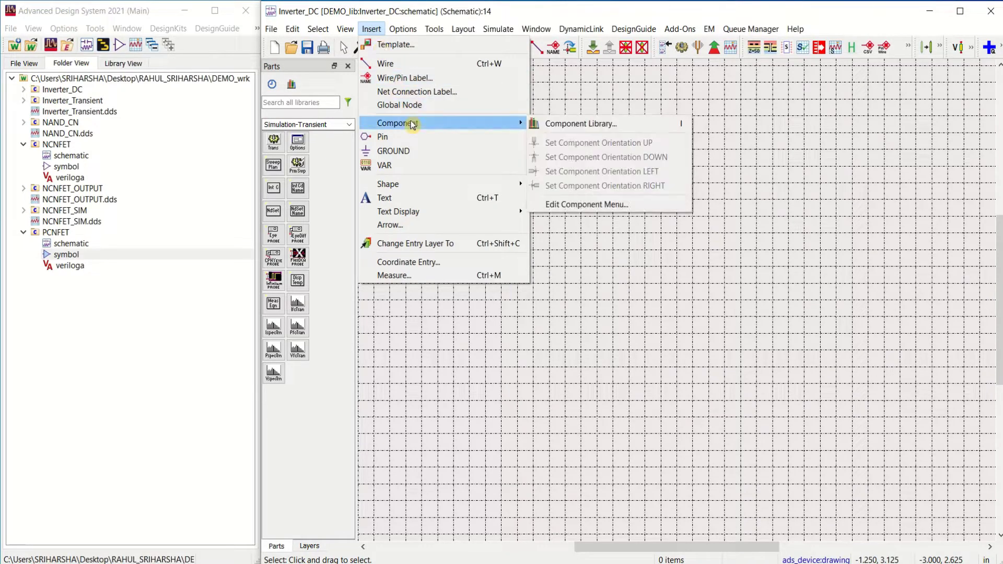
click(594, 125)
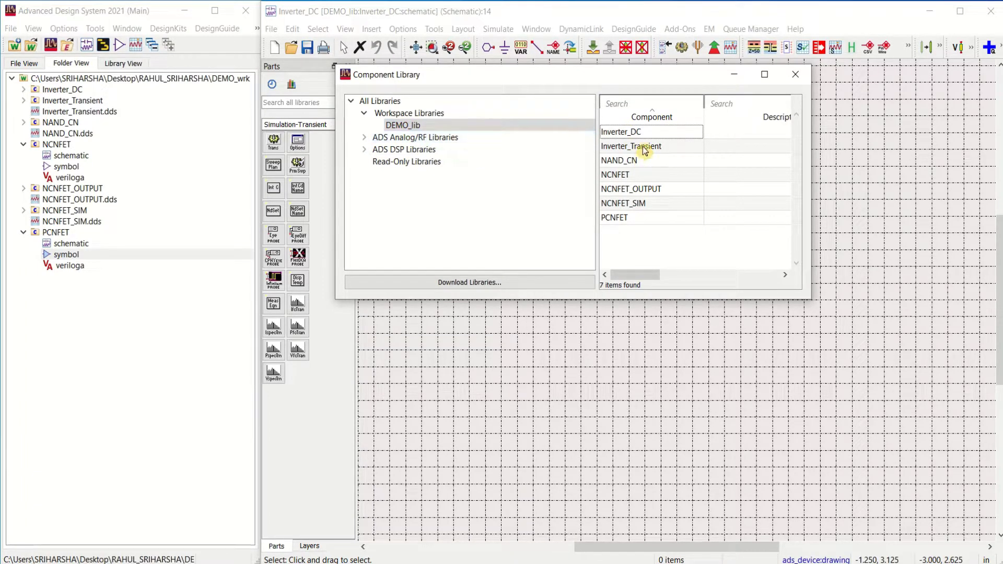
click(635, 178)
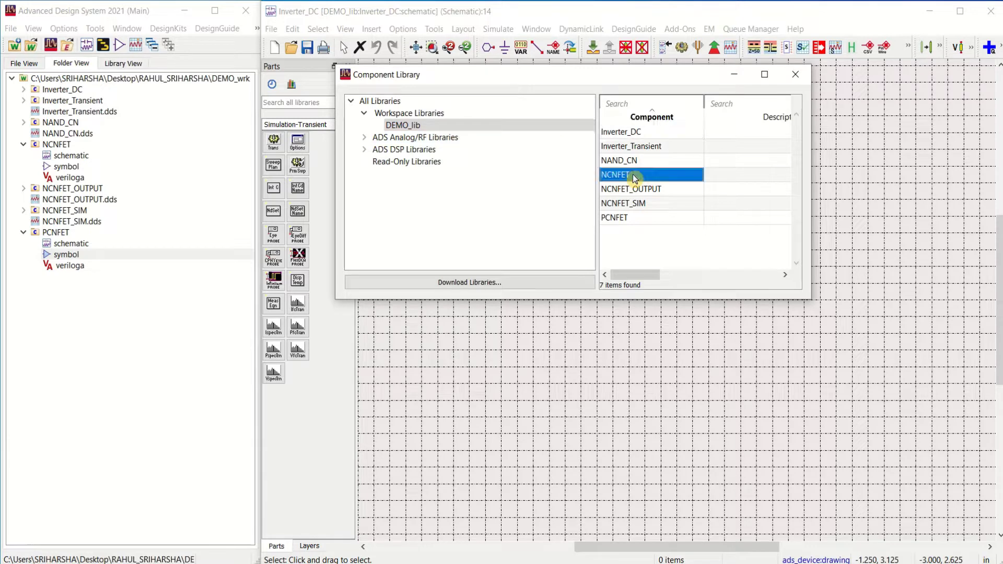
right_click(667, 178)
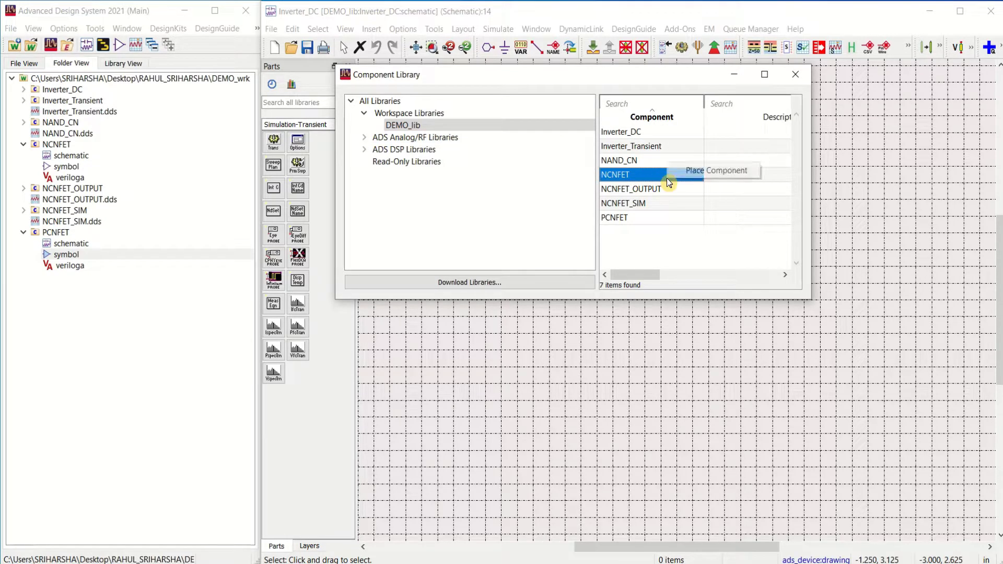
click(696, 172)
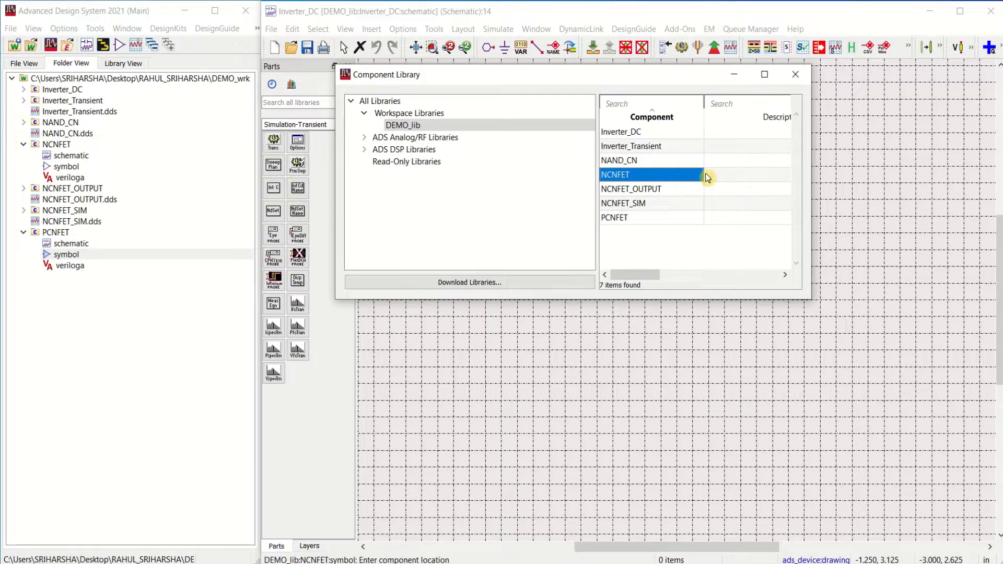
click(687, 328)
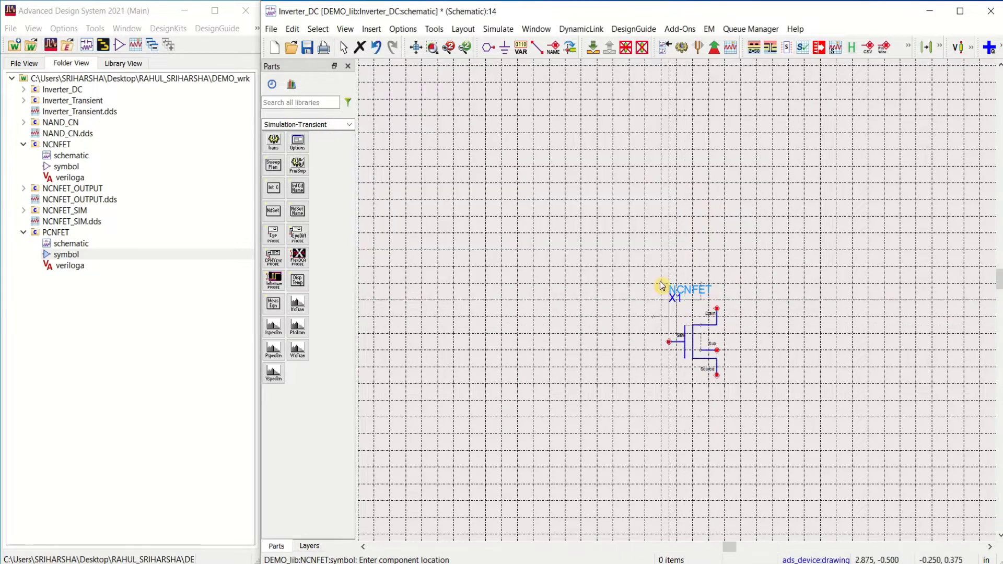
- Place a single PCNFET X2 from the Component Library
click(401, 539)
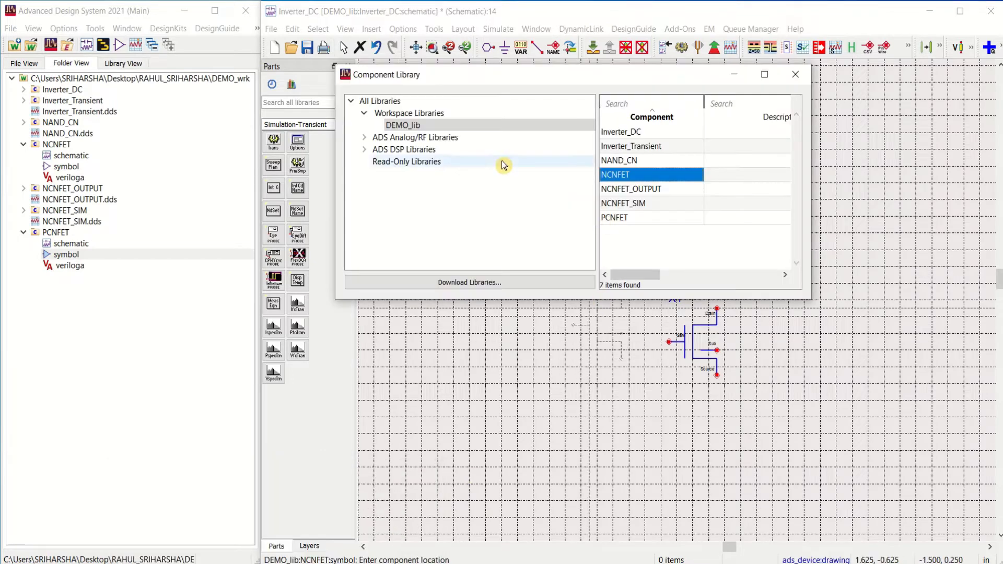
click(623, 219)
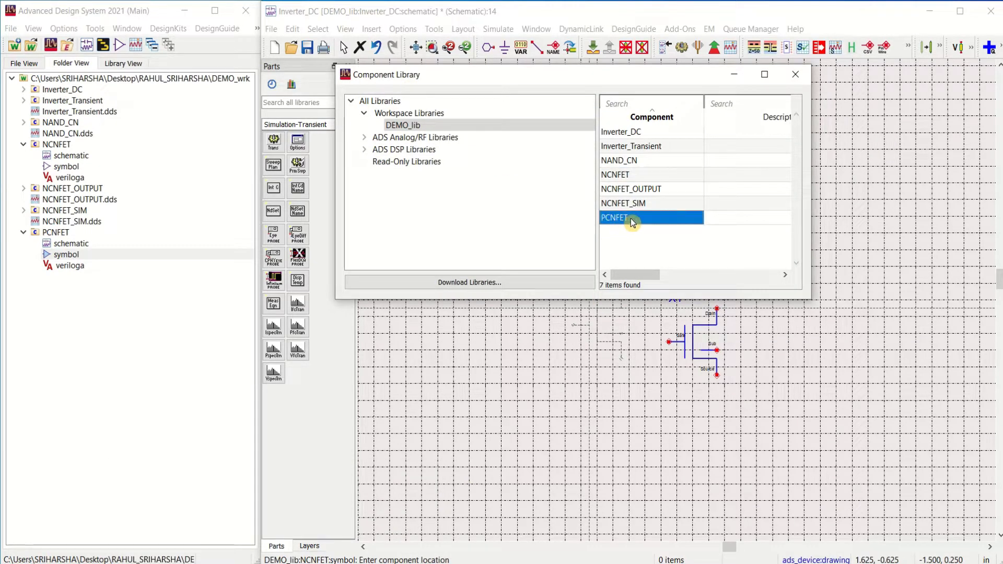
right_click(644, 219)
click(694, 205)
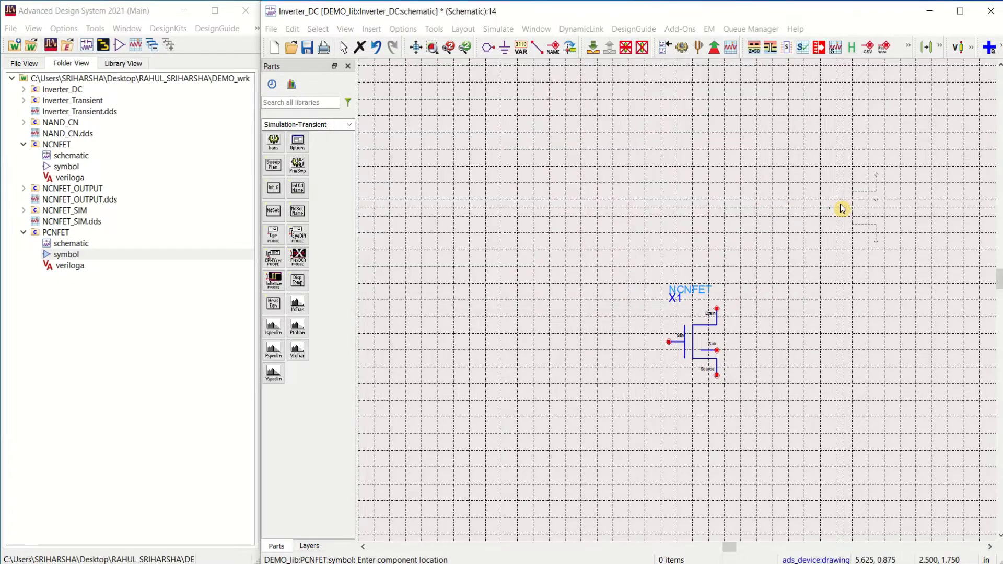
click(830, 208)
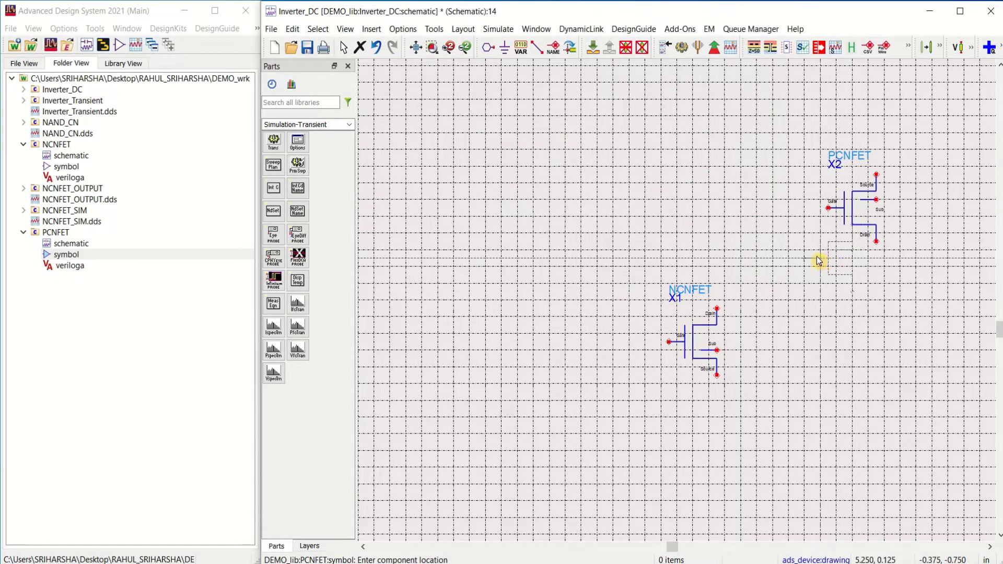
key(Escape)
- Align PCNFET X2 directly above NCNFET X1
drag(851, 216, 688, 213)
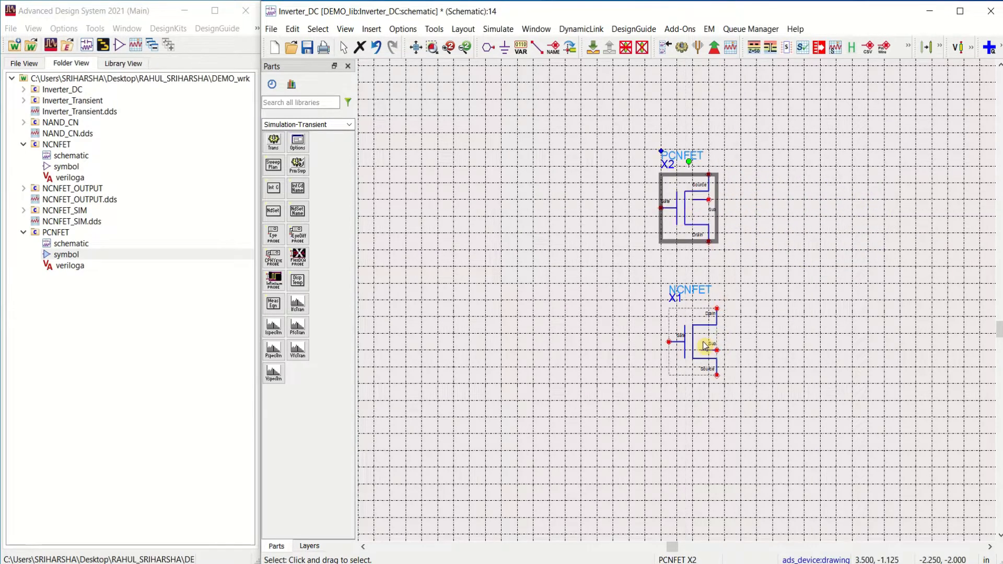
drag(705, 346, 699, 313)
click(799, 310)
scroll(789, 307, up, 2)
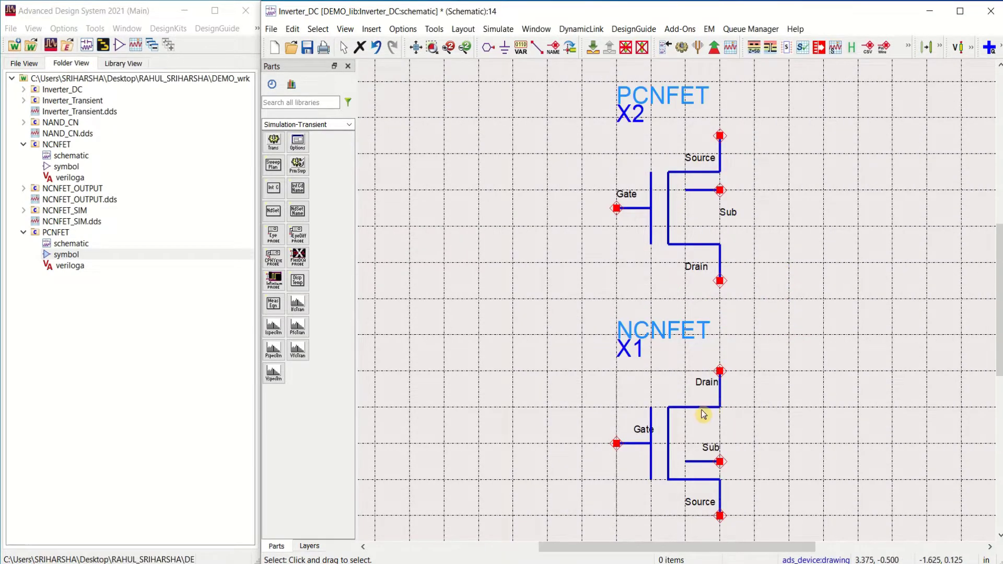
drag(694, 416, 694, 392)
drag(701, 237, 700, 219)
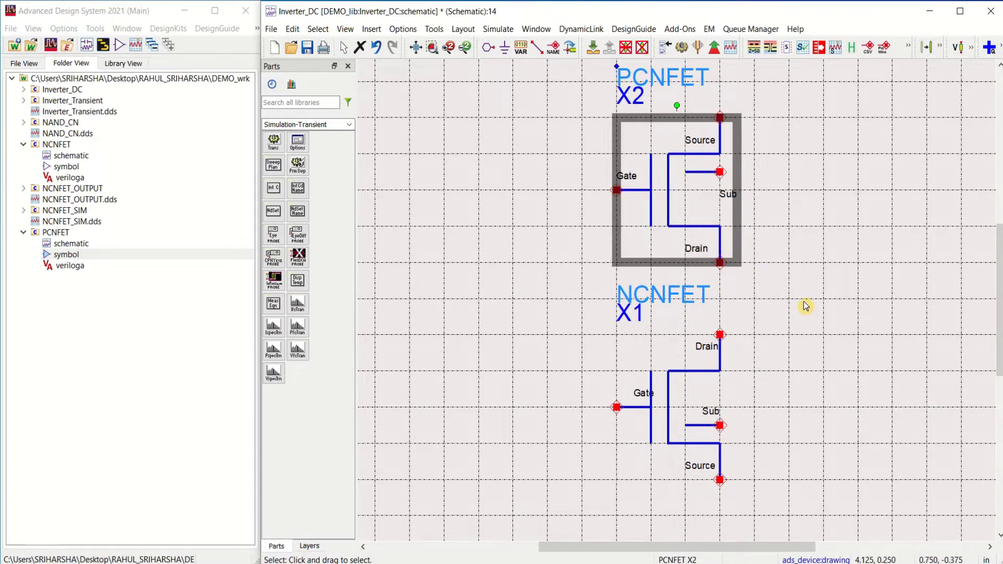
click(768, 300)
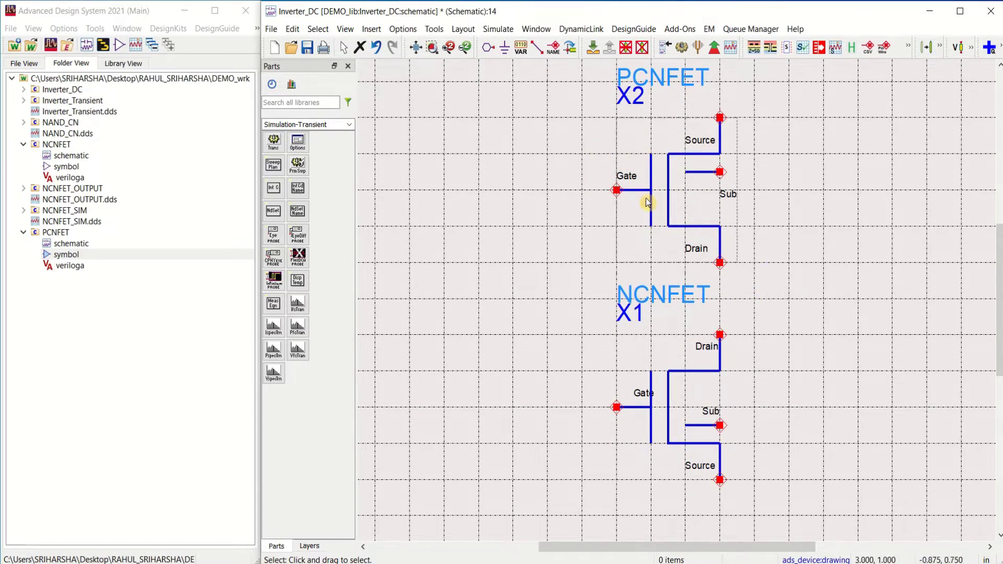
- Wire the two Gate pins together and the two Drain pins together
click(538, 49)
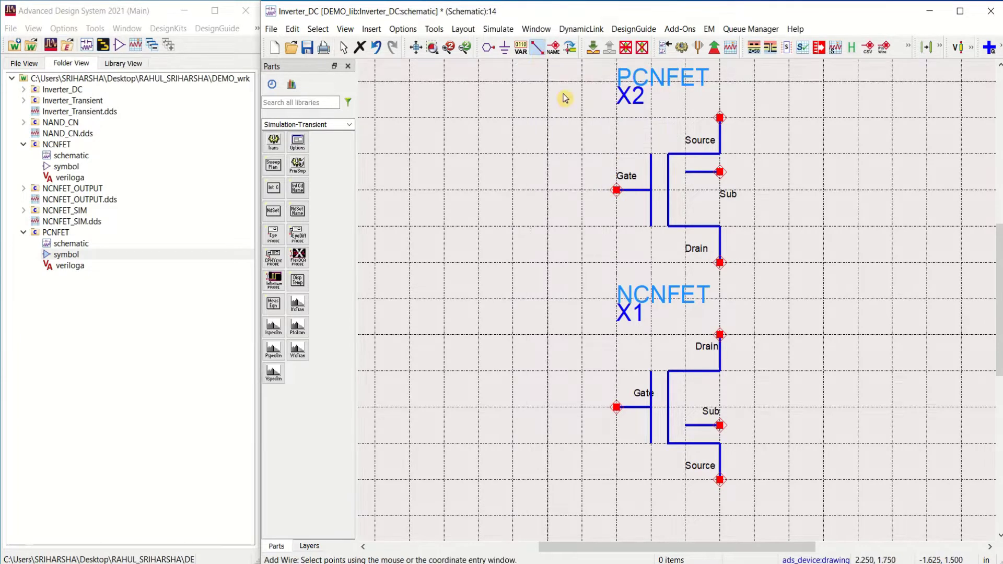
click(589, 195)
click(585, 409)
click(617, 408)
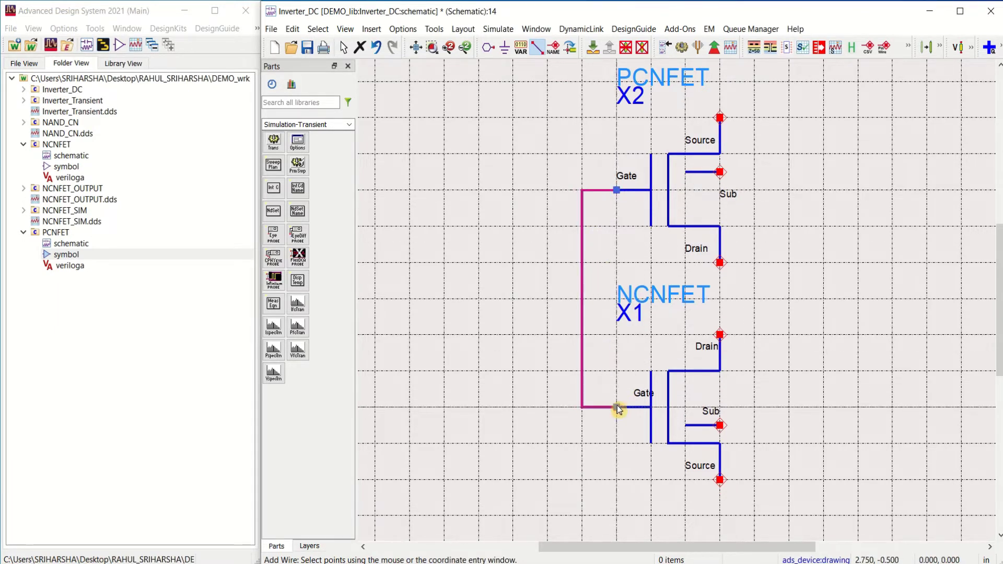
click(720, 262)
click(720, 335)
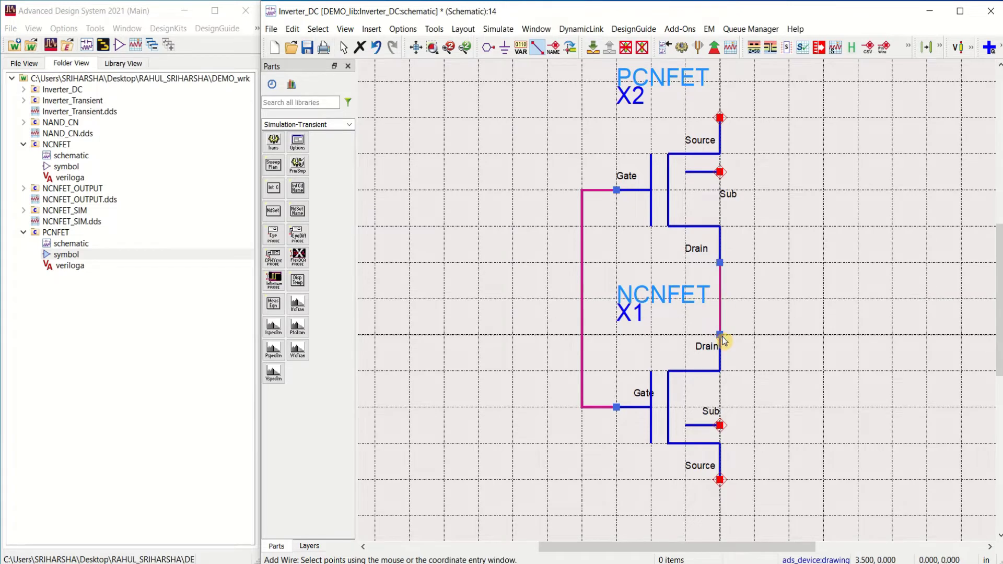
- Tie each transistor's Sub pin to its own Source pin
click(721, 172)
double_click(754, 172)
click(720, 99)
click(720, 118)
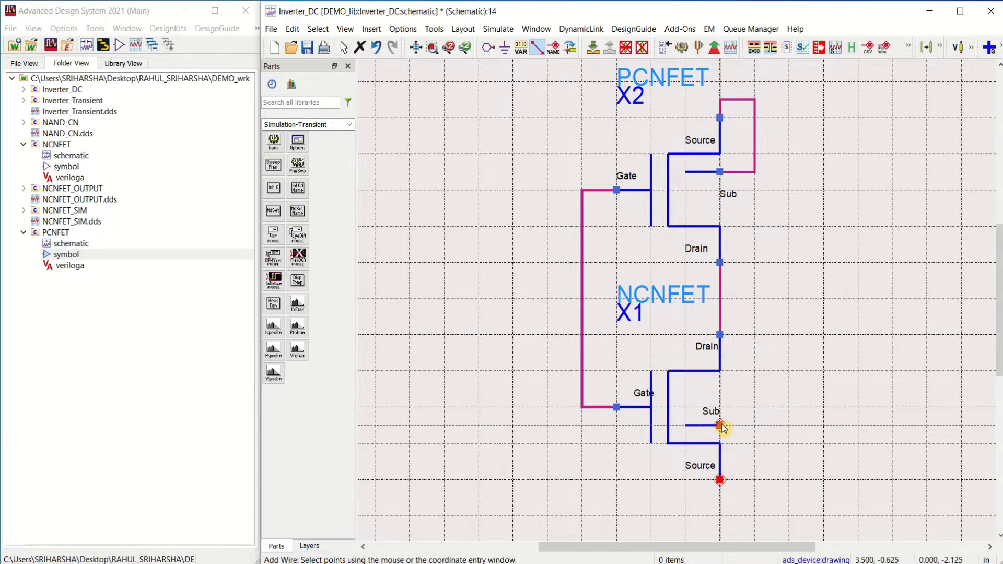
click(720, 425)
double_click(754, 425)
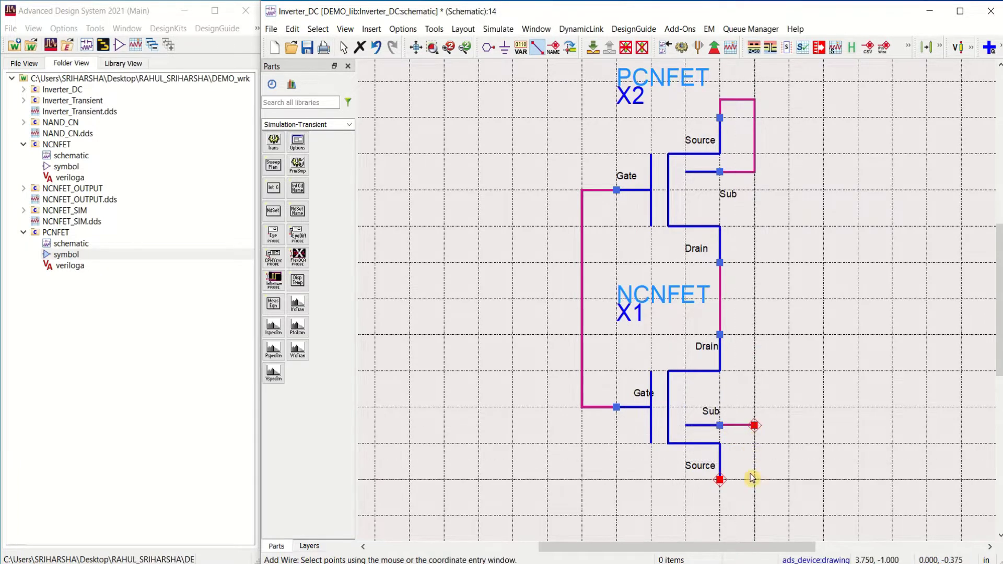
double_click(755, 498)
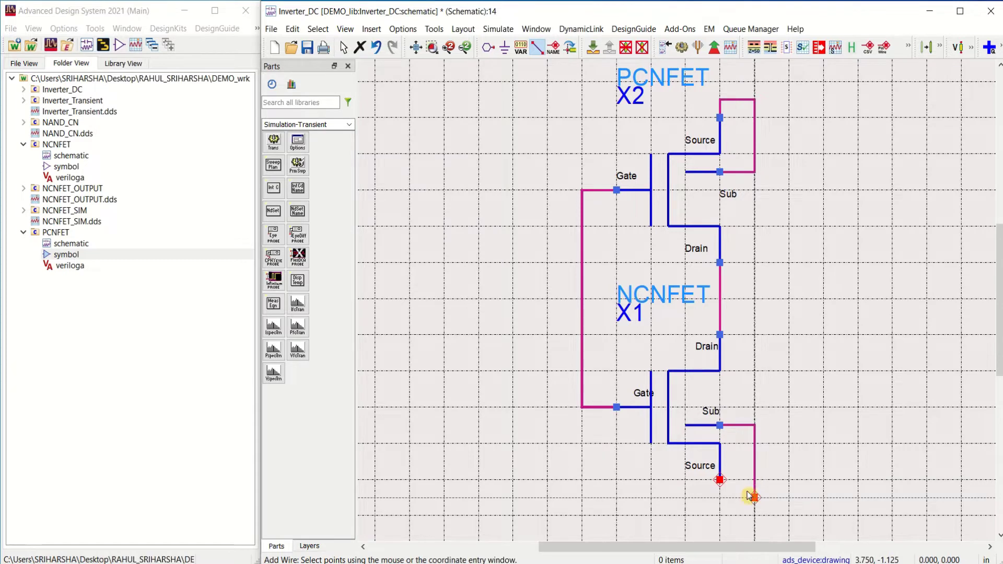
click(720, 497)
click(720, 480)
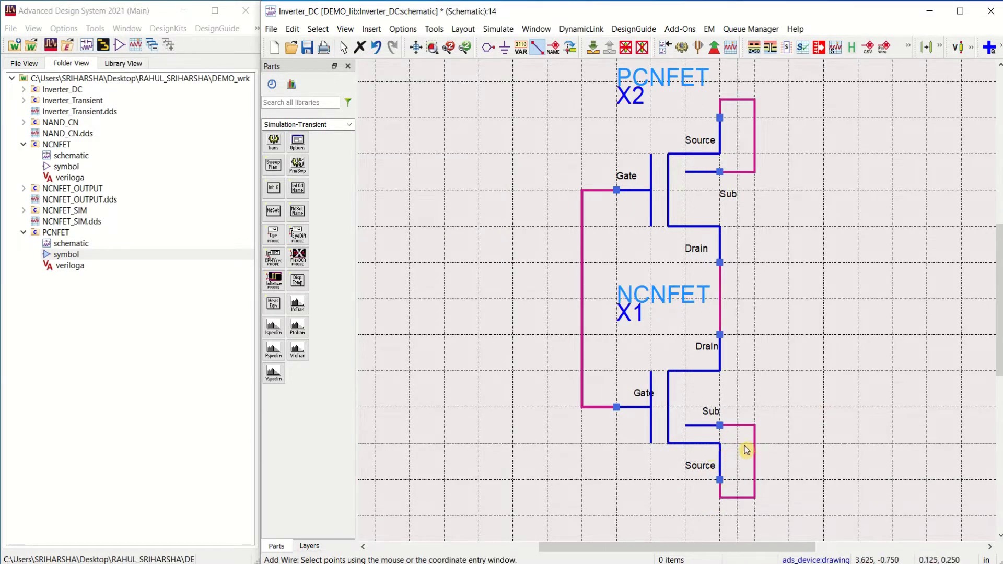
key(Escape)
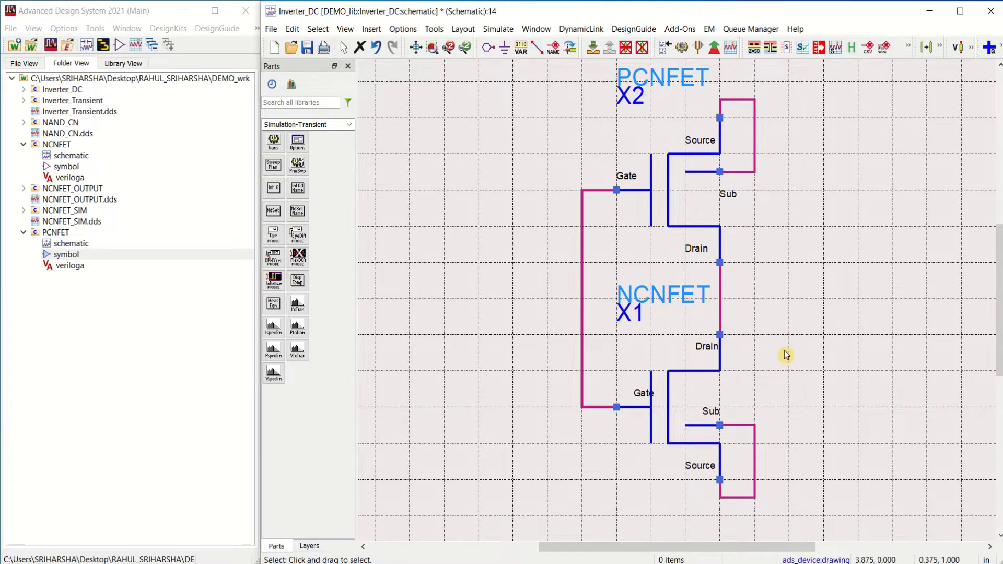
scroll(747, 321, down, 1)
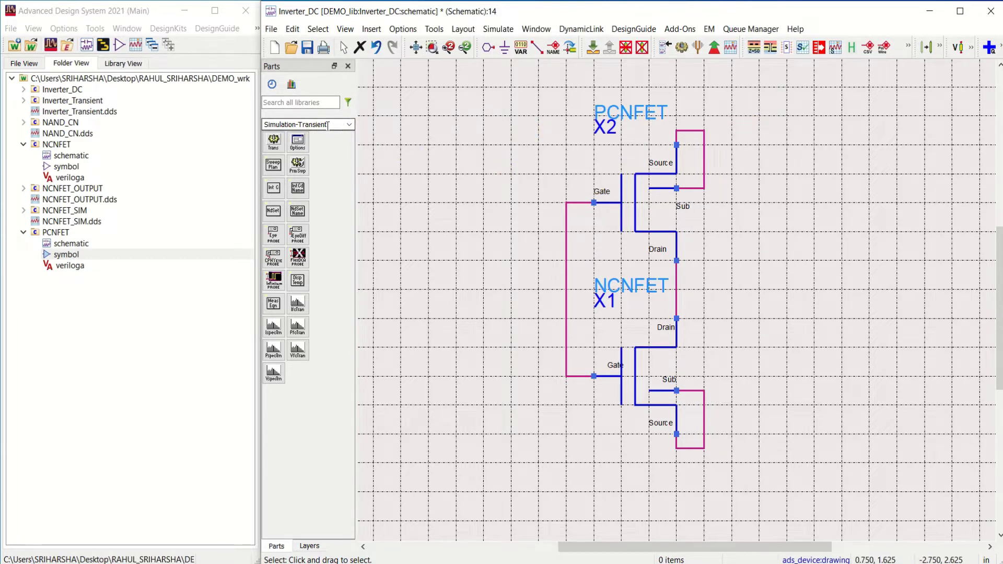
- Place a V_DC source SRC1 (Vdc=1.0 V) from Sources-Time Domain right of the transistors
click(351, 127)
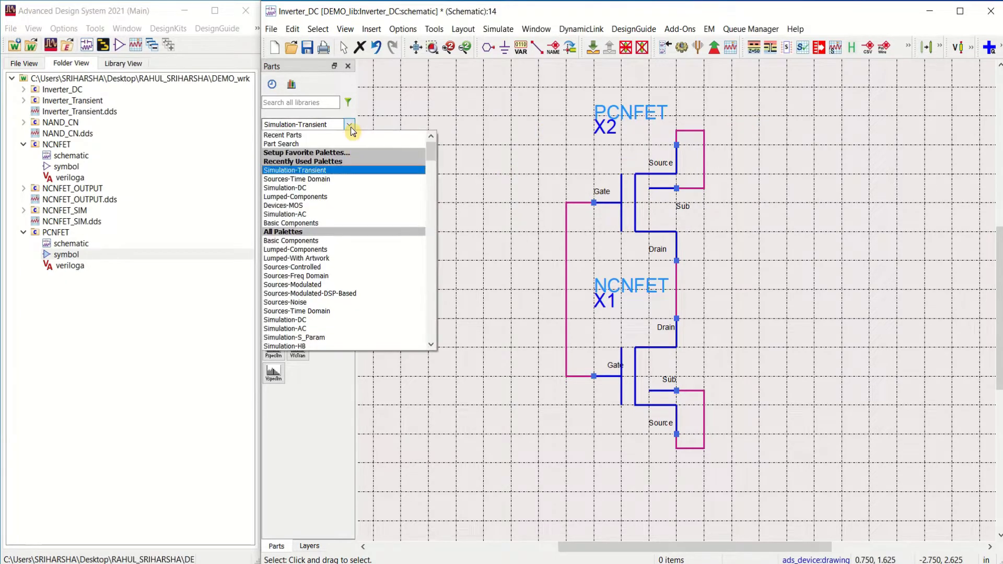
click(337, 180)
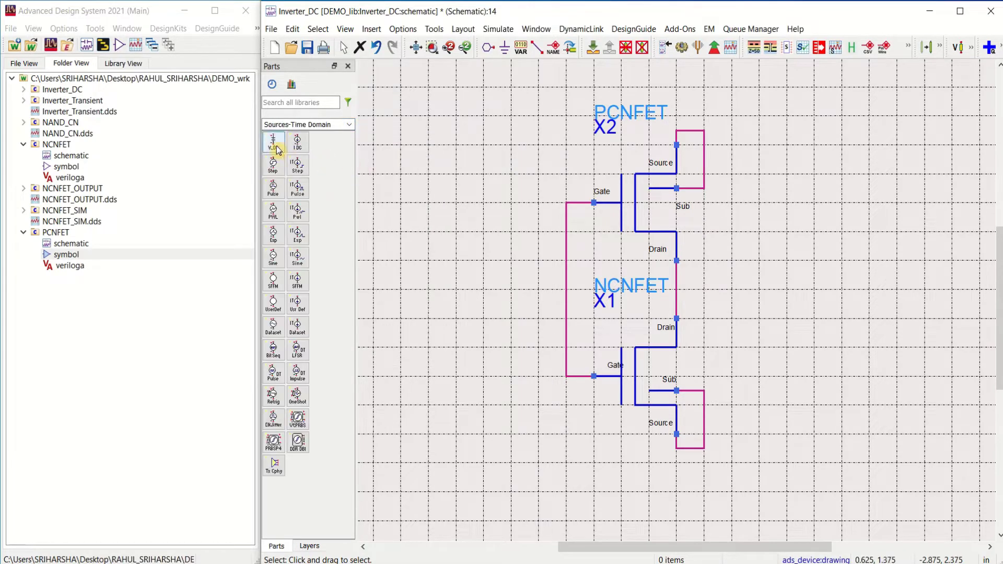
click(960, 11)
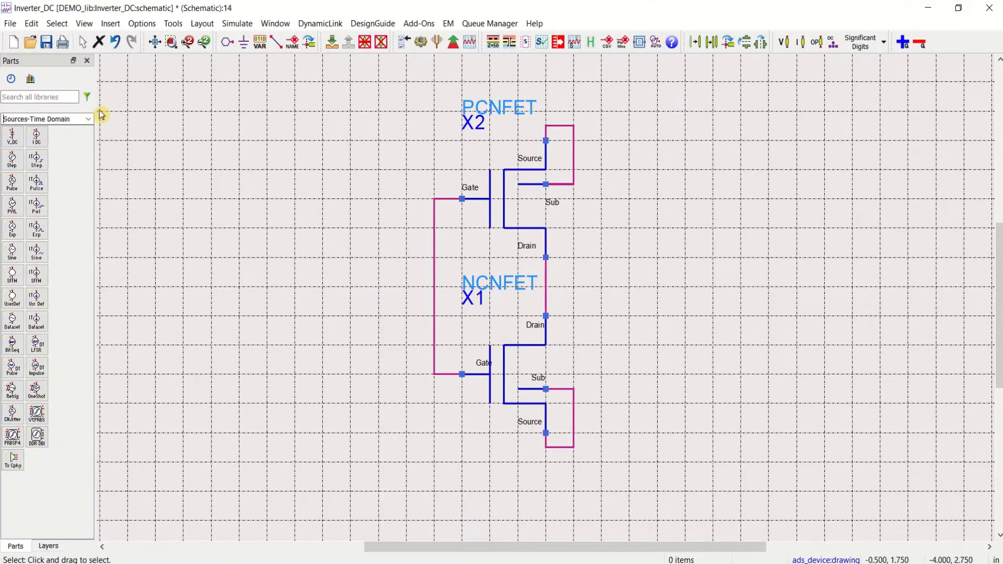
click(19, 145)
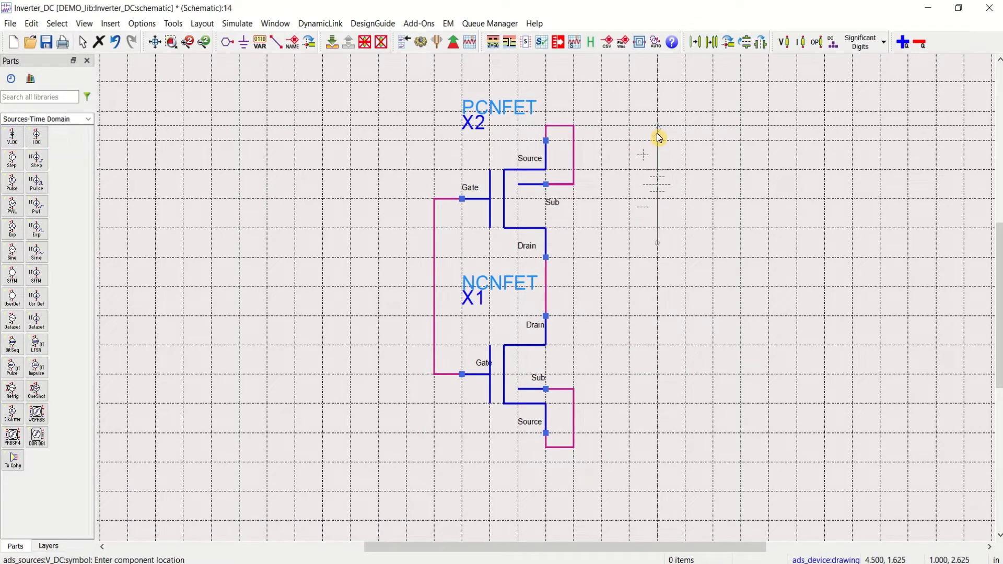
click(671, 121)
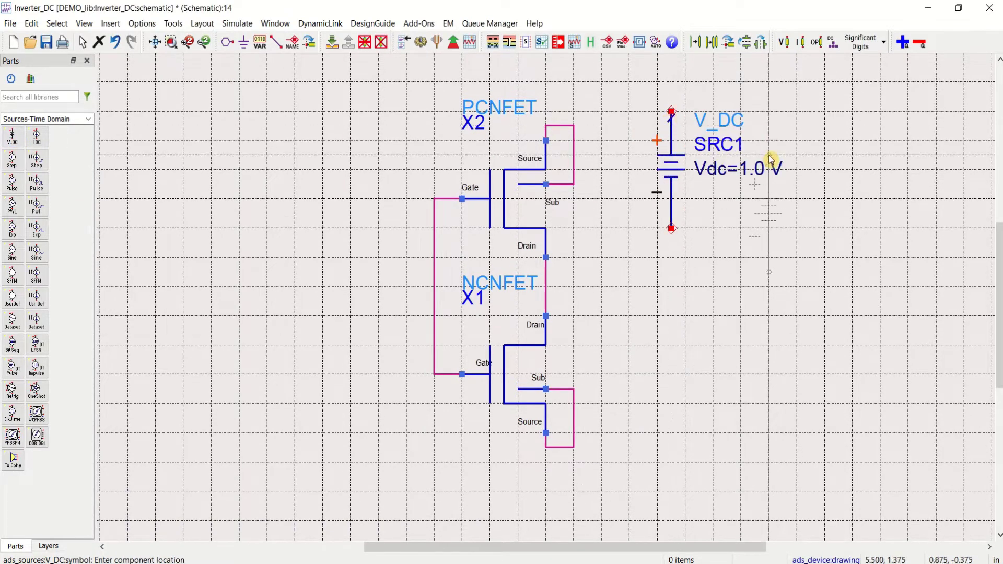
key(Escape)
click(685, 170)
drag(685, 169, 687, 170)
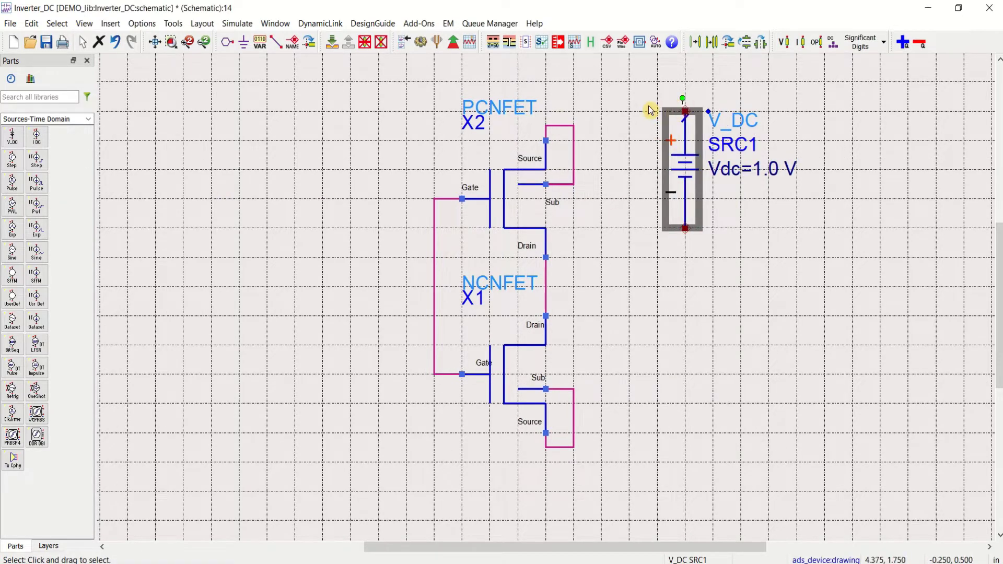
click(651, 108)
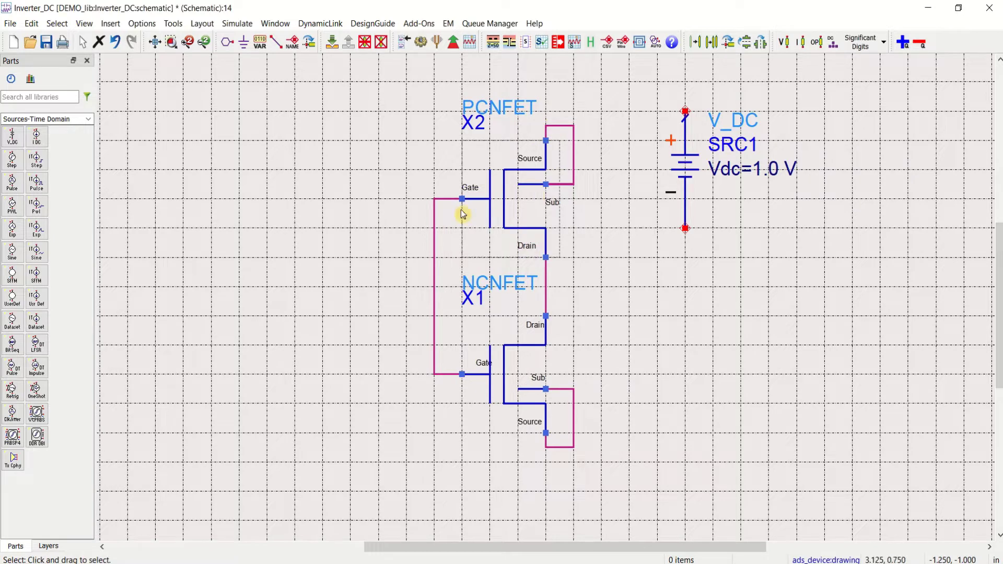
- Search parts for 'current p' and place one I_Probe above the V_DC source
click(65, 98)
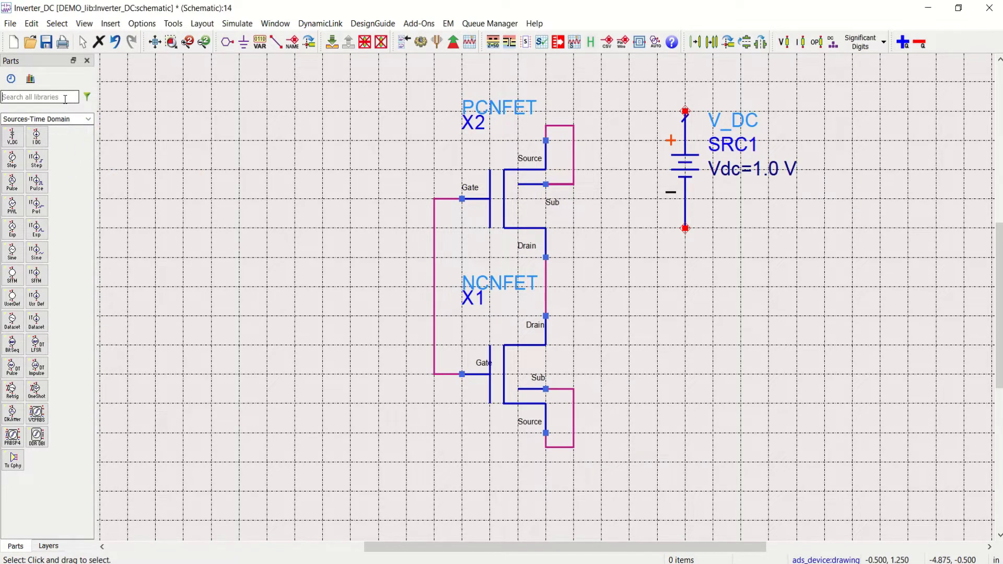
text(i)
click(67, 99)
text(current)
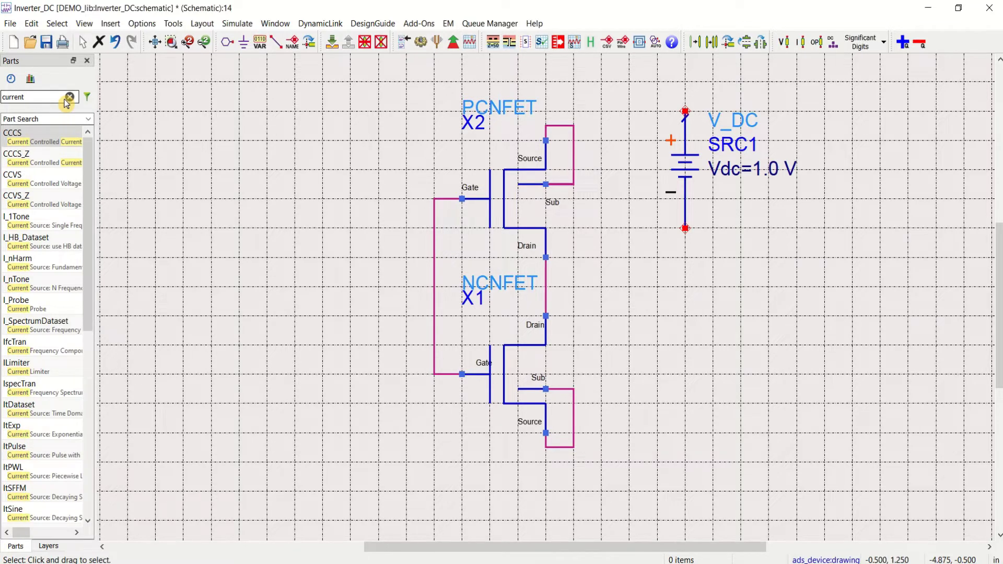
text(pr)
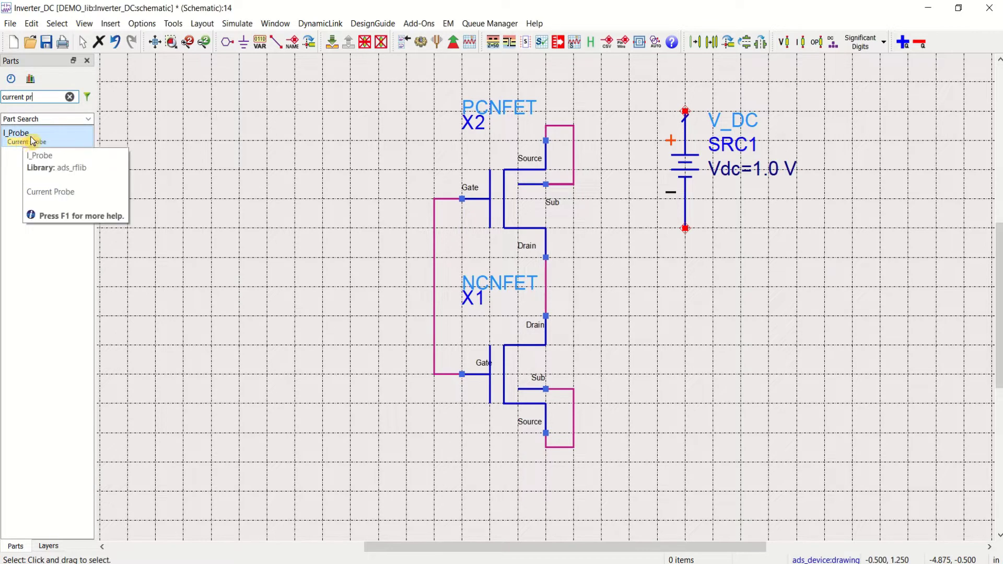
click(21, 140)
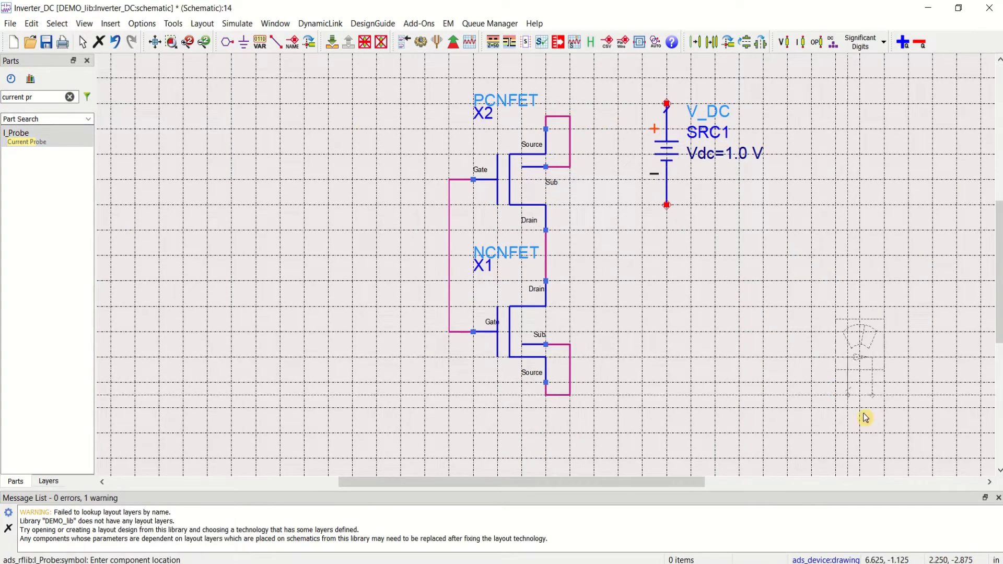
click(999, 498)
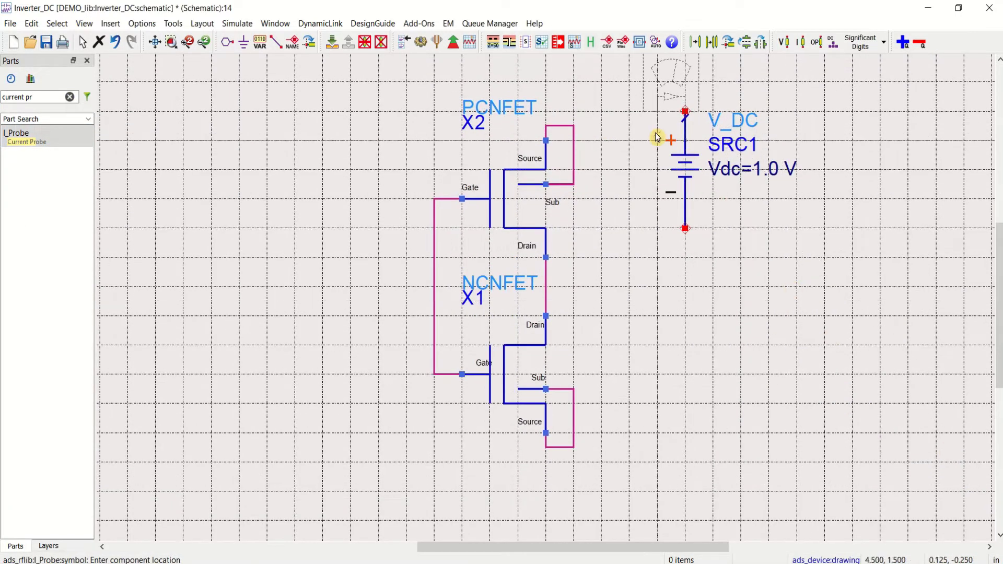
click(606, 107)
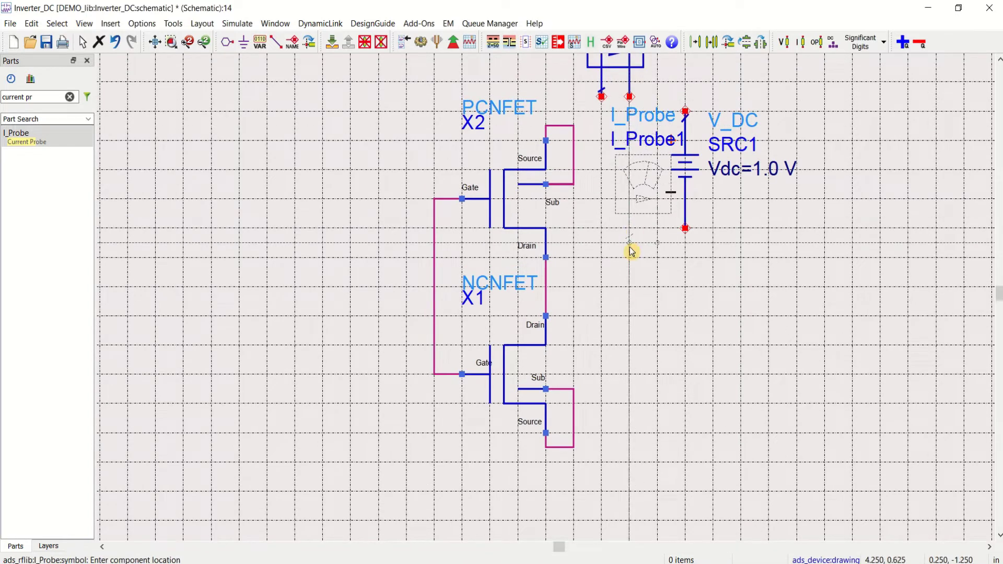
key(Escape)
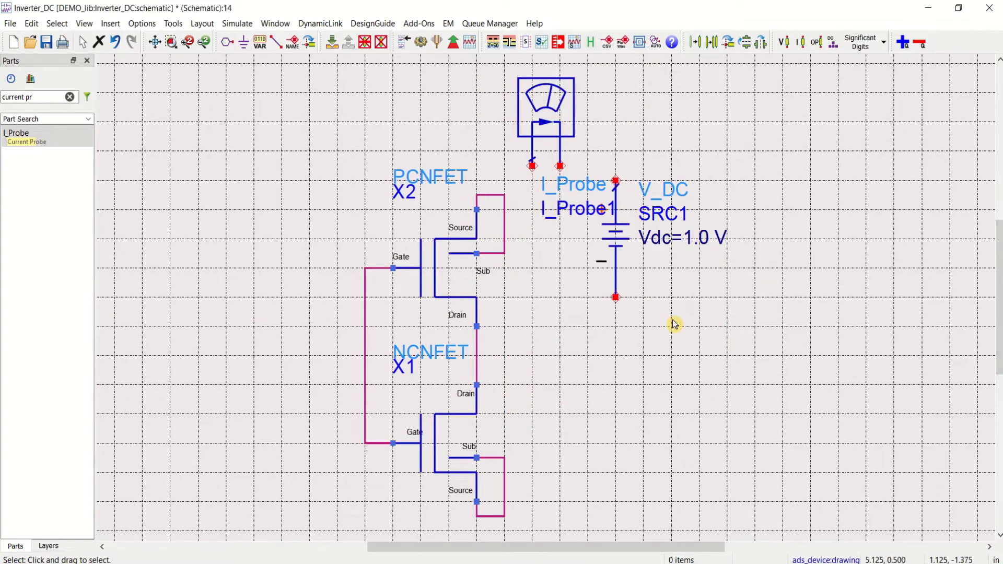
- Shift I_Probe1 left above the inverter and select it
drag(567, 115, 538, 115)
scroll(566, 298, up, 3)
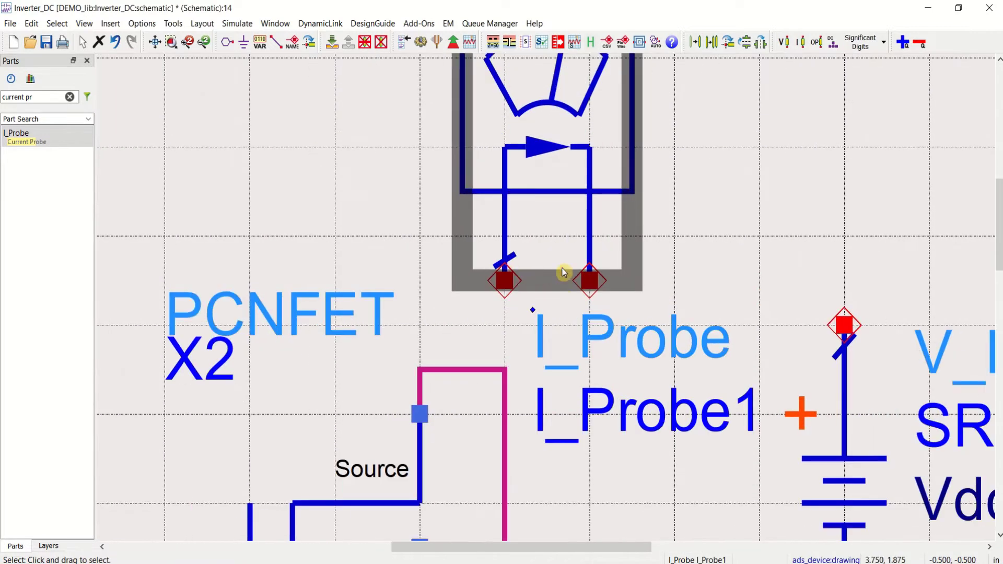
click(731, 243)
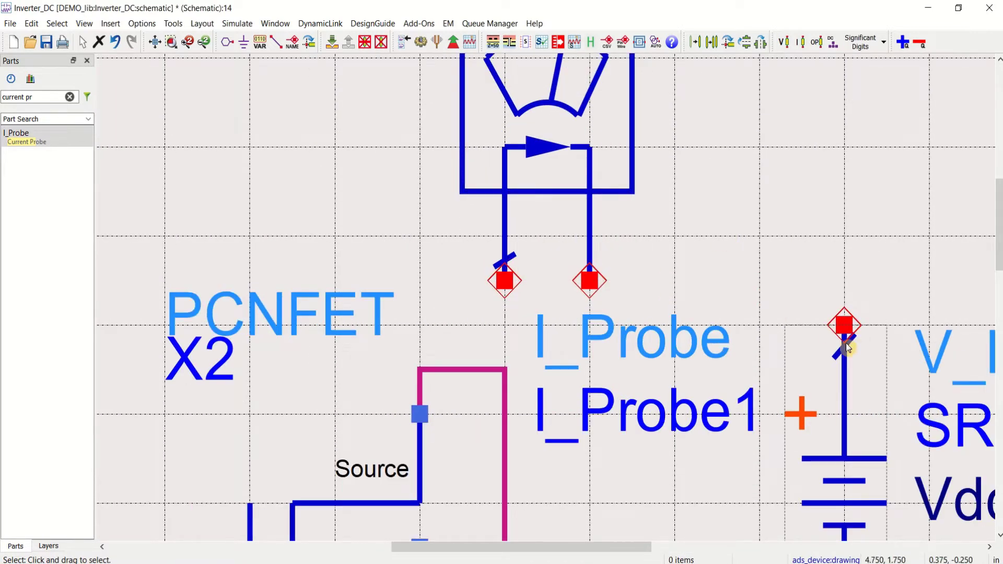
scroll(609, 282, down, 3)
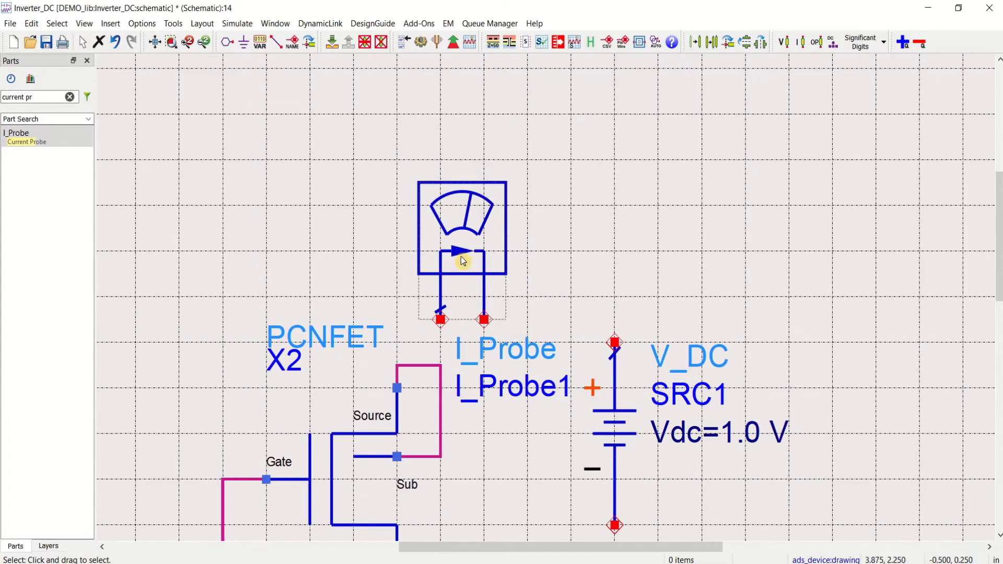
scroll(543, 269, down, 2)
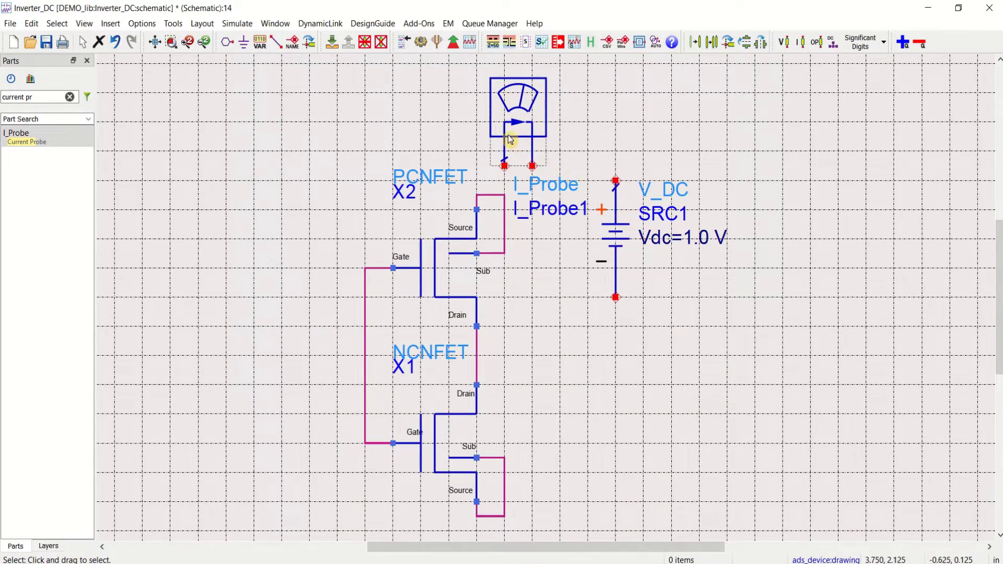
click(535, 136)
- Move I_Probe1 beside SRC1 and mirror it about the Y axis
drag(544, 130, 572, 130)
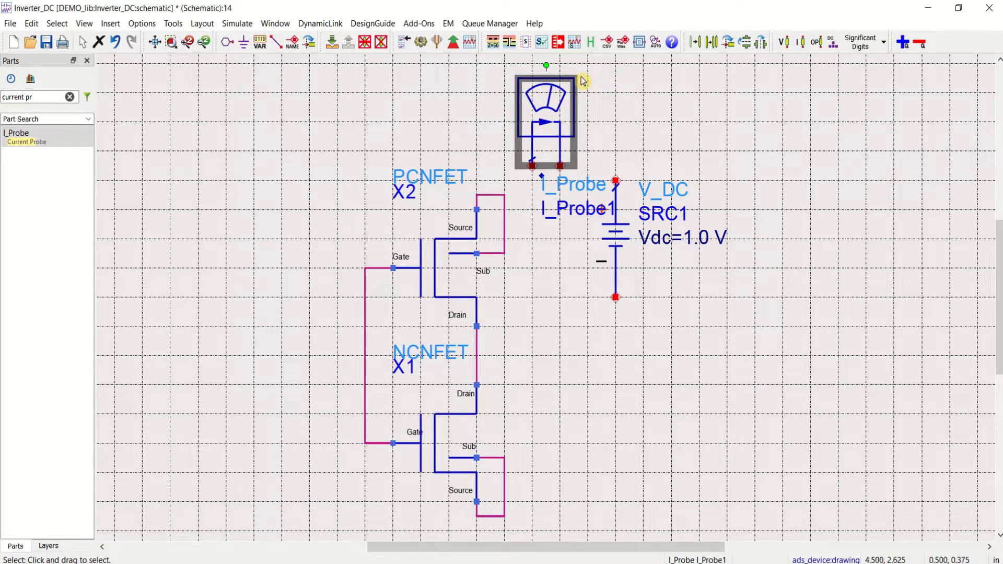
click(762, 52)
click(560, 124)
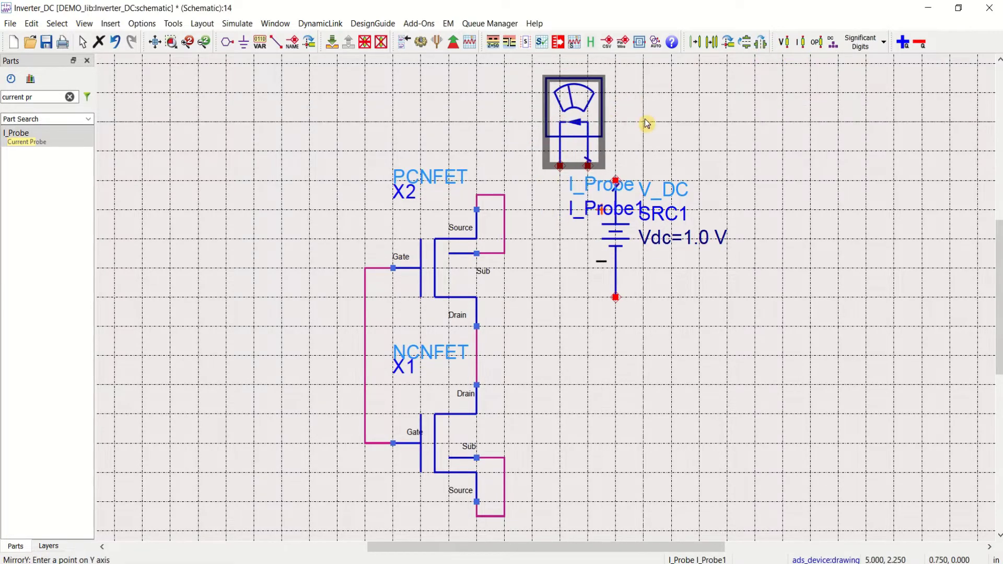
- Wire SRC1's positive pin to I_Probe1 and the probe to PCNFET X2's Source
drag(589, 120, 574, 121)
click(605, 100)
click(276, 44)
click(616, 180)
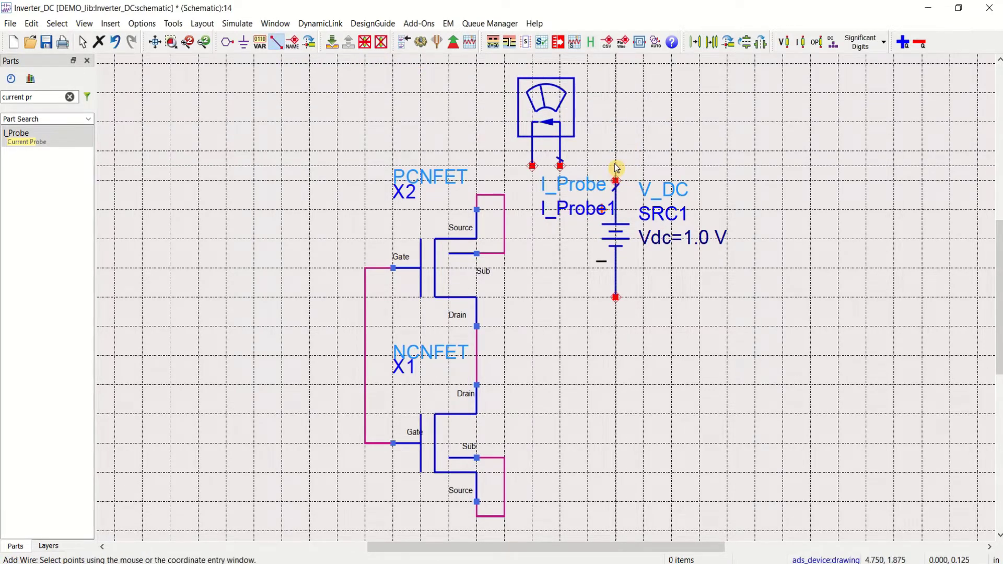
click(560, 166)
click(532, 167)
click(477, 167)
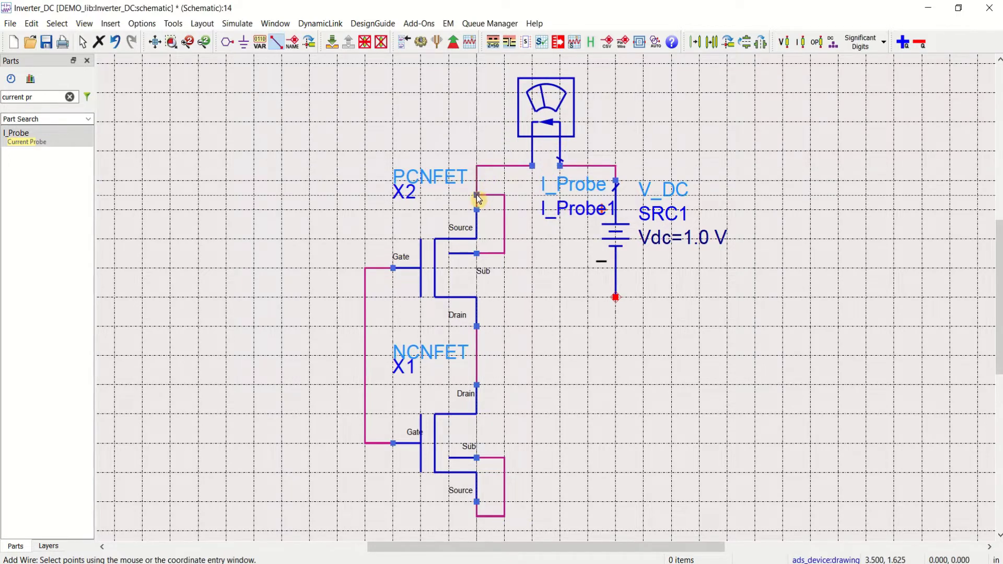
click(476, 195)
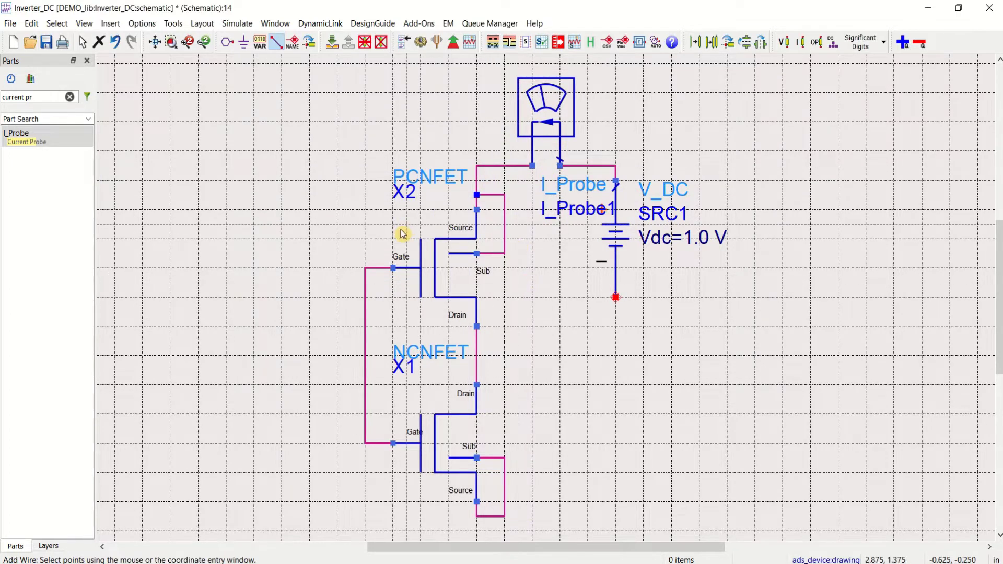
key(Escape)
- Add ground symbols to NCNFET X1's Source and SRC1's negative terminal
click(243, 42)
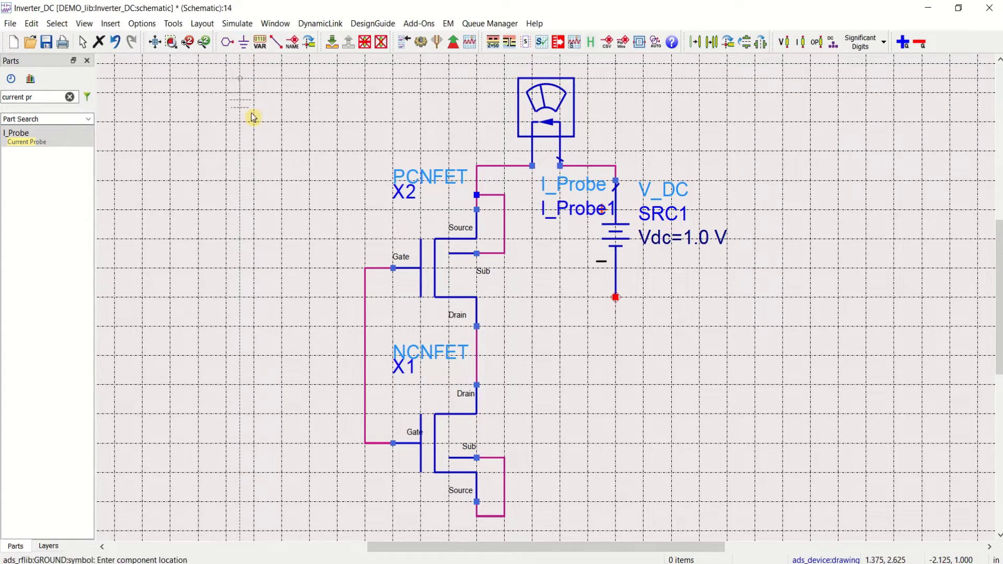
click(477, 520)
click(615, 299)
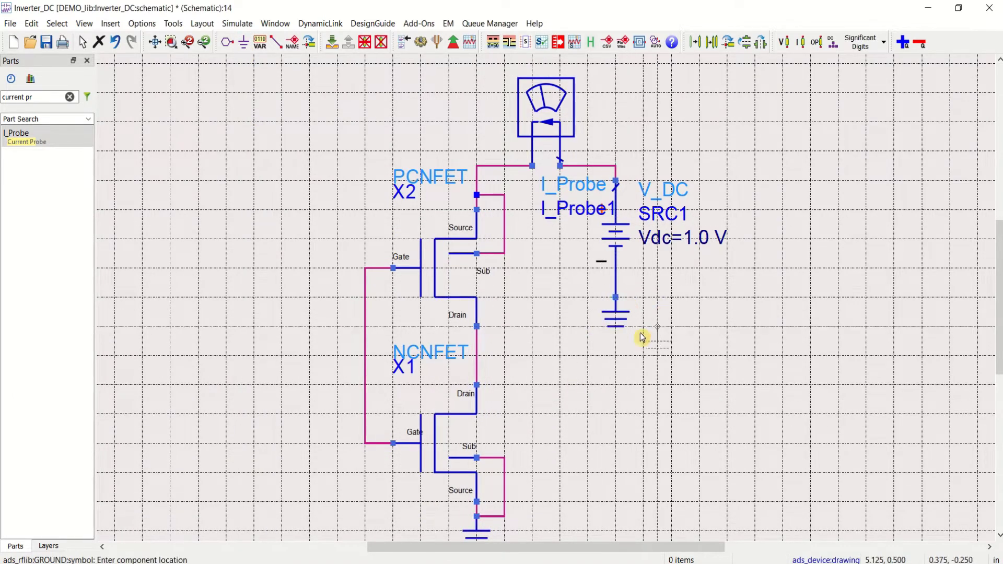
key(Escape)
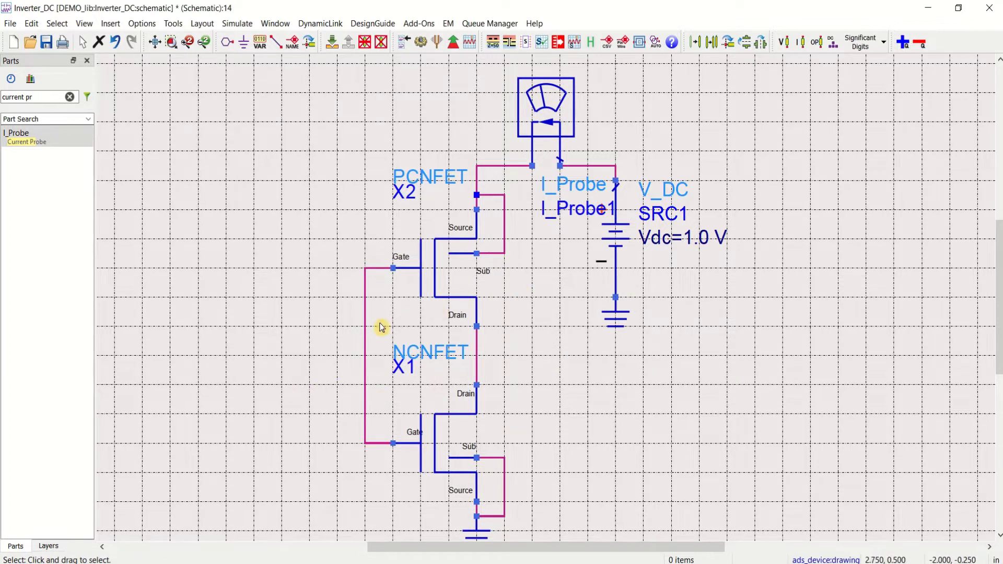
- Duplicate SRC1 with its ground as SRC2, placed left of the inverter gates
click(621, 240)
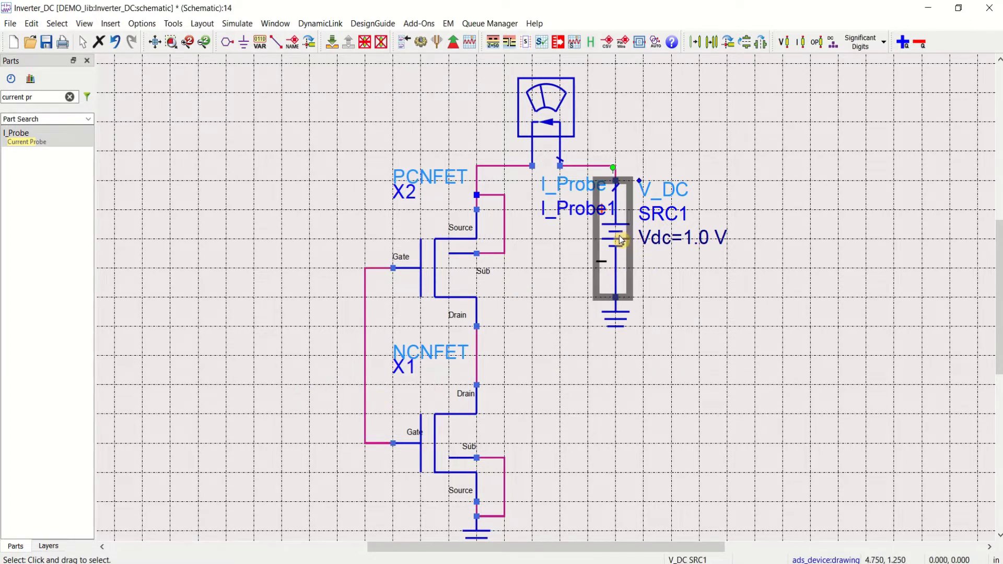
ctrl+click(615, 321)
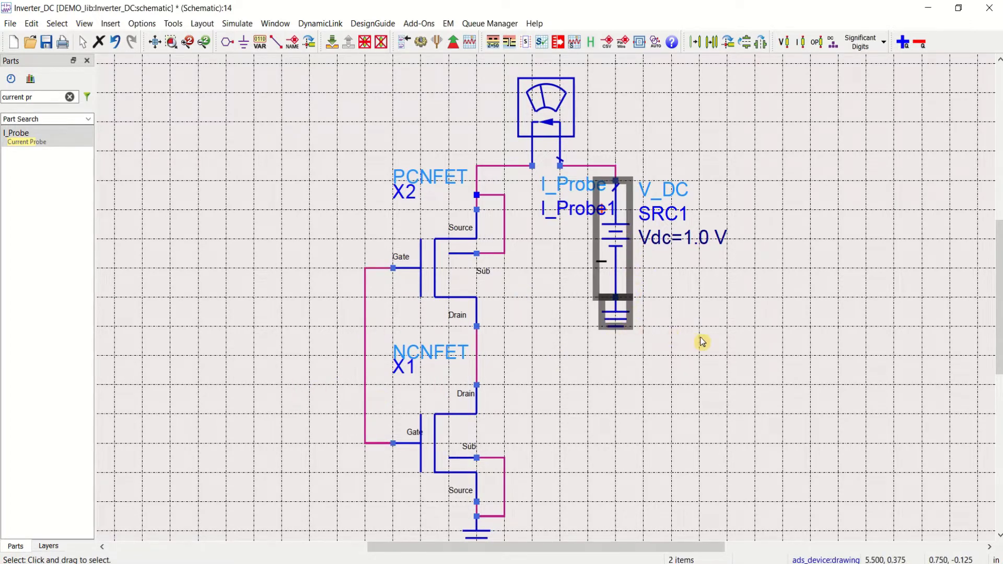
click(742, 383)
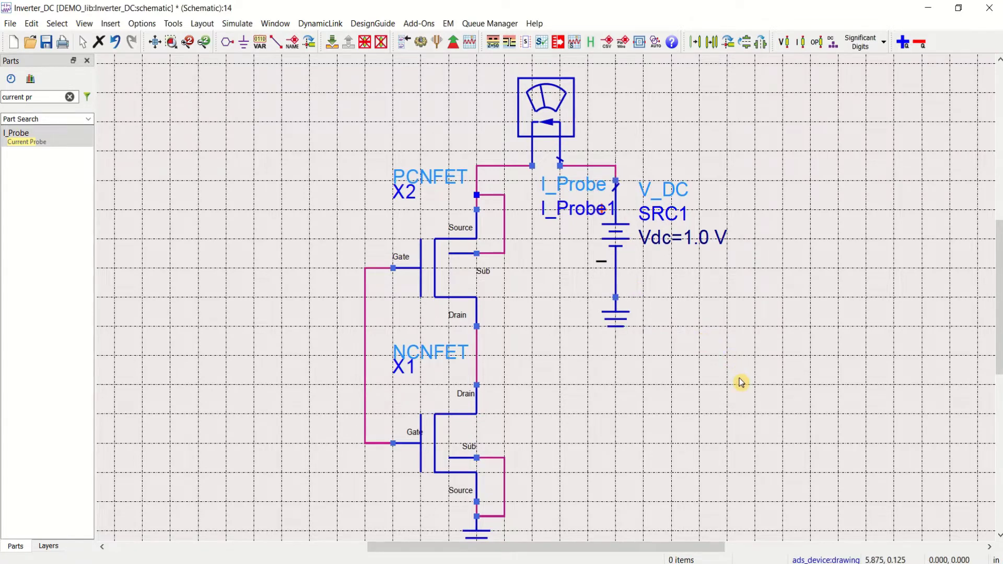
scroll(645, 343, down, 1)
key(ctrl+v)
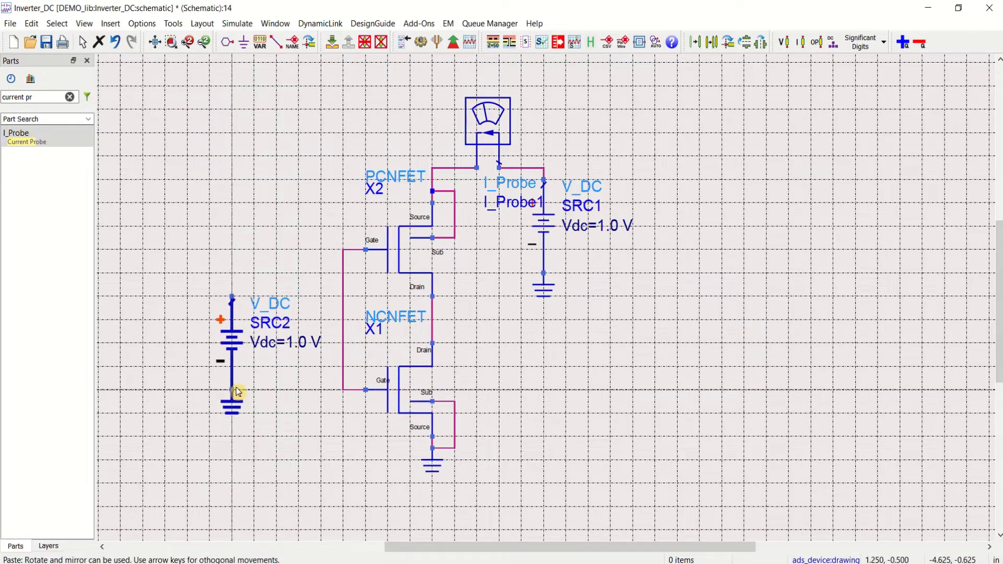
key(Escape)
- Wire SRC2's top pin to the shared gate wire
click(659, 441)
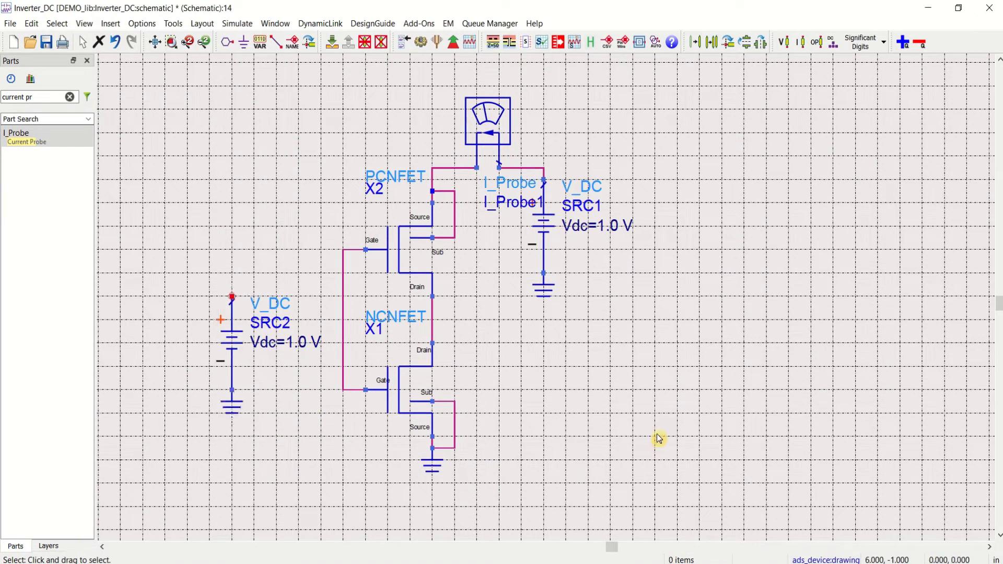
click(275, 42)
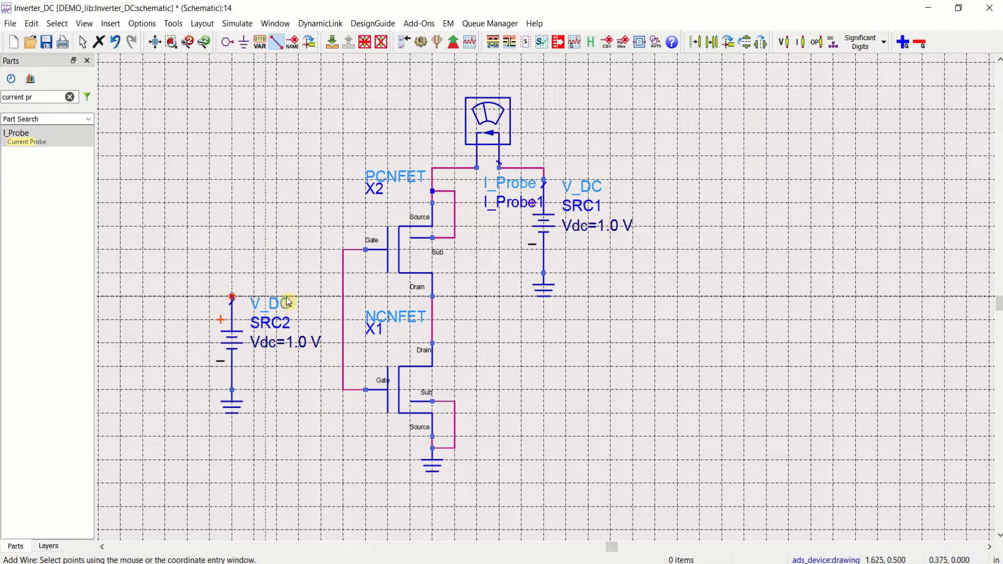
click(233, 296)
click(343, 295)
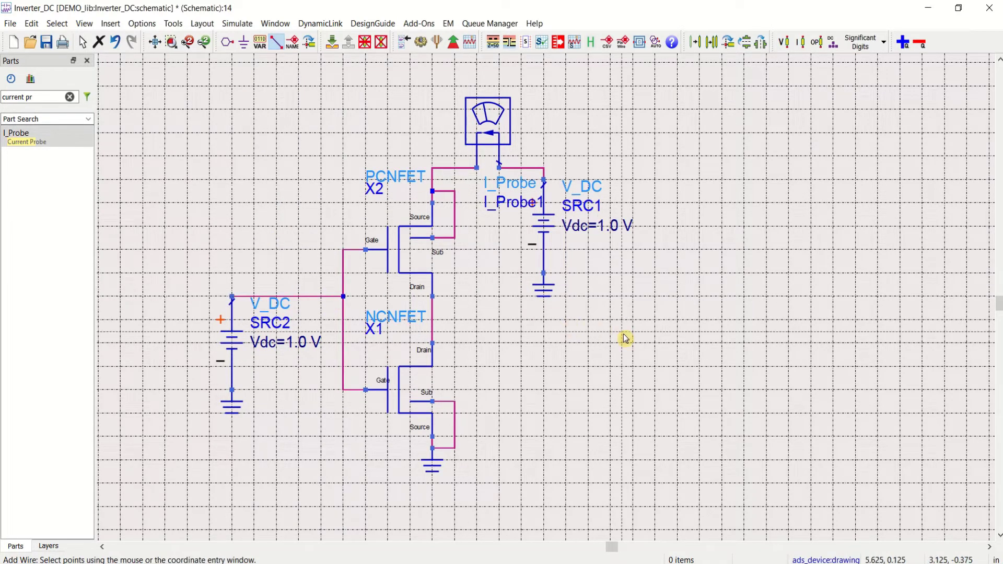
key(Escape)
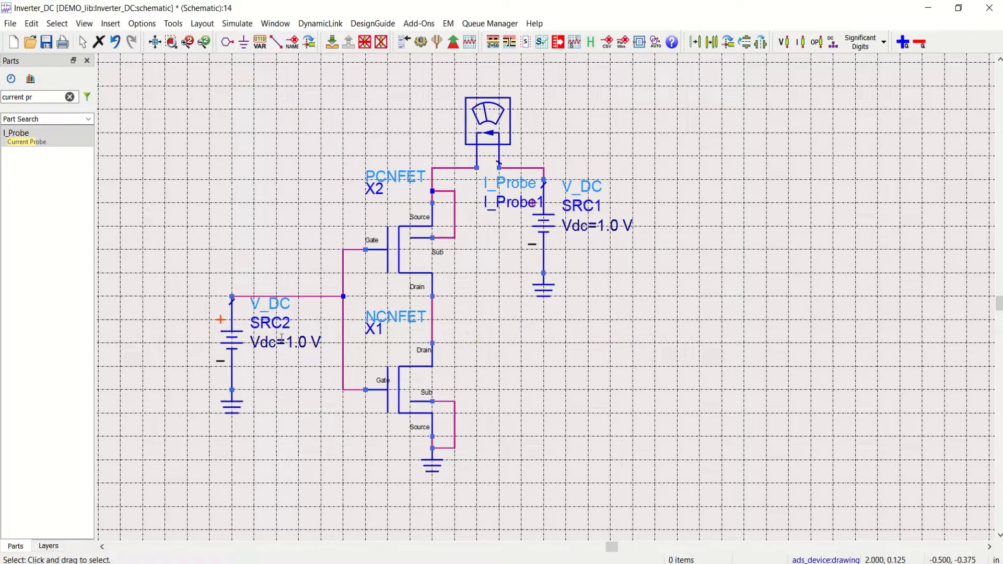
- Move SRC2 and its ground slightly lower
drag(201, 282, 264, 450)
drag(230, 360, 234, 386)
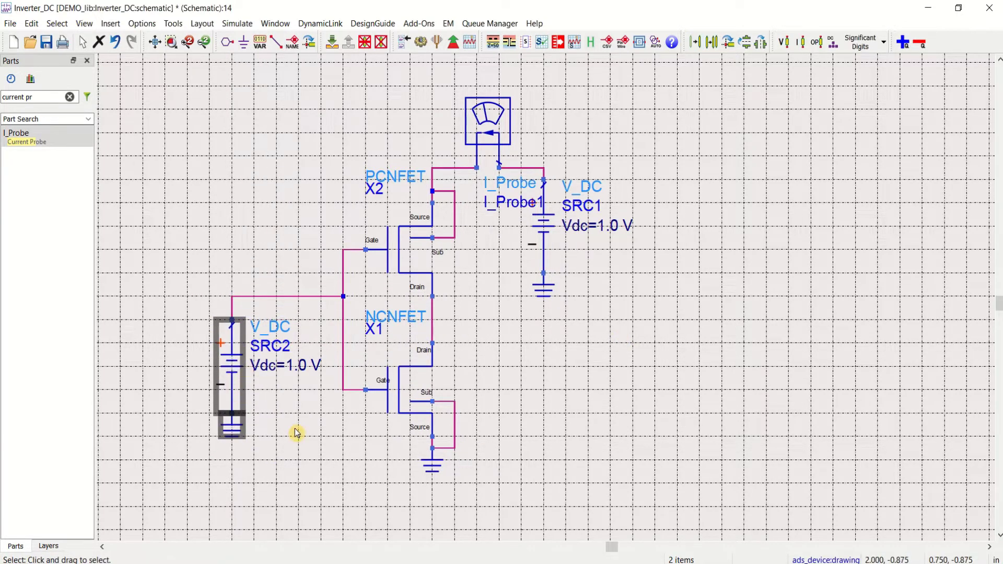
click(315, 428)
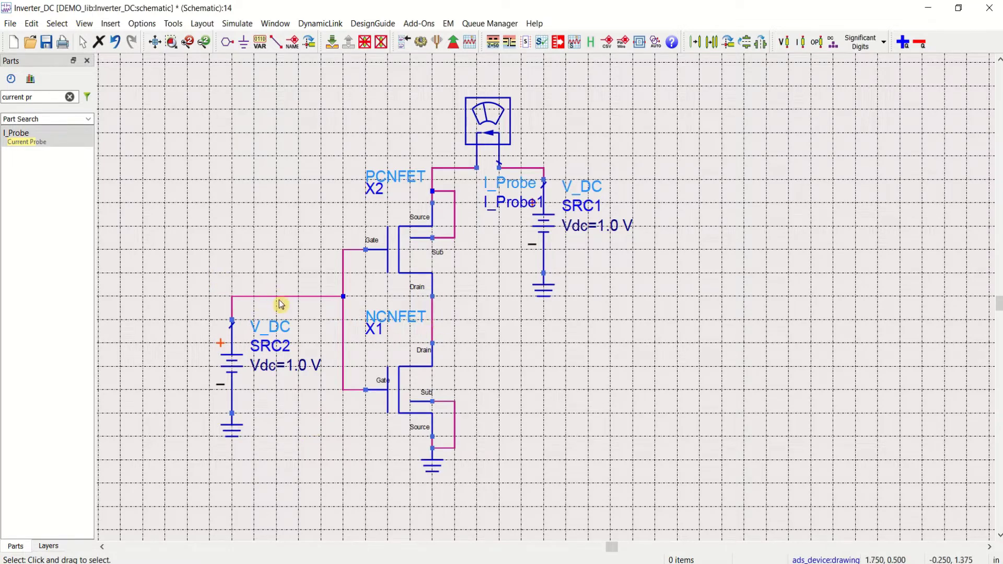
- Label the output node wire Vout
click(293, 45)
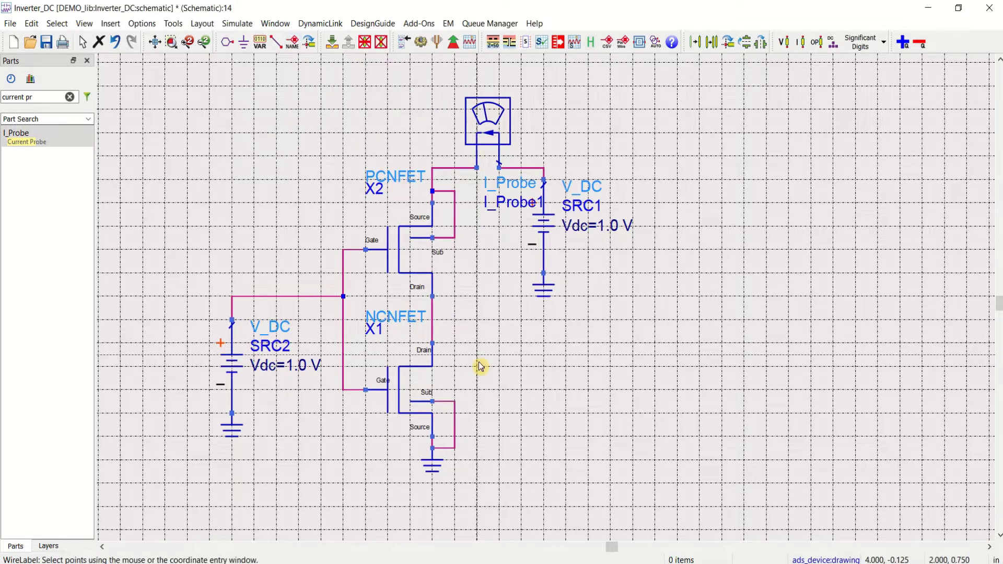
click(435, 320)
text(Vout)
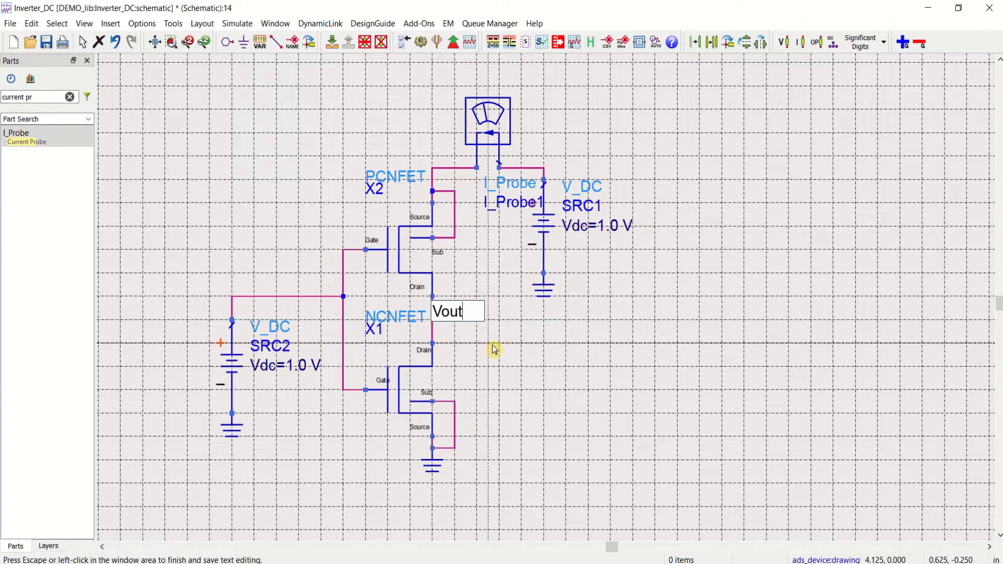
click(493, 347)
- Label the gate input wire Vin
click(279, 301)
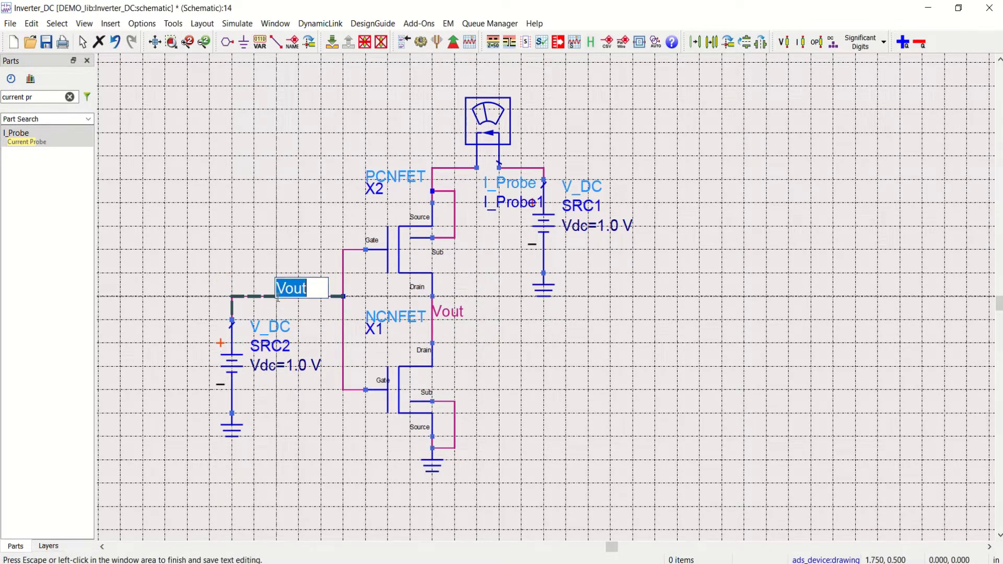
text(Vin)
click(222, 241)
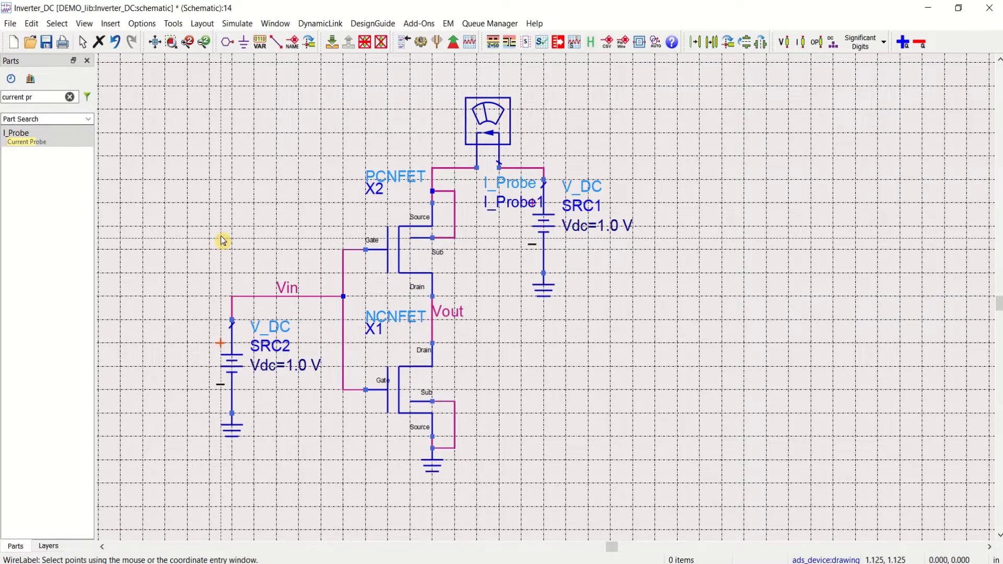
key(Escape)
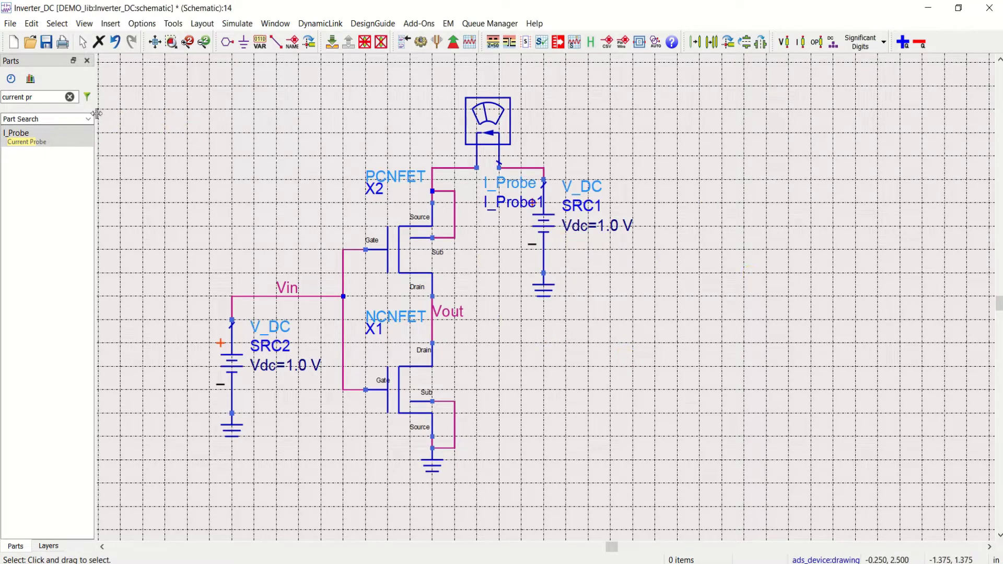
- Place a DC simulation controller and a parameter sweep block from the Simulation-DC palette
click(70, 96)
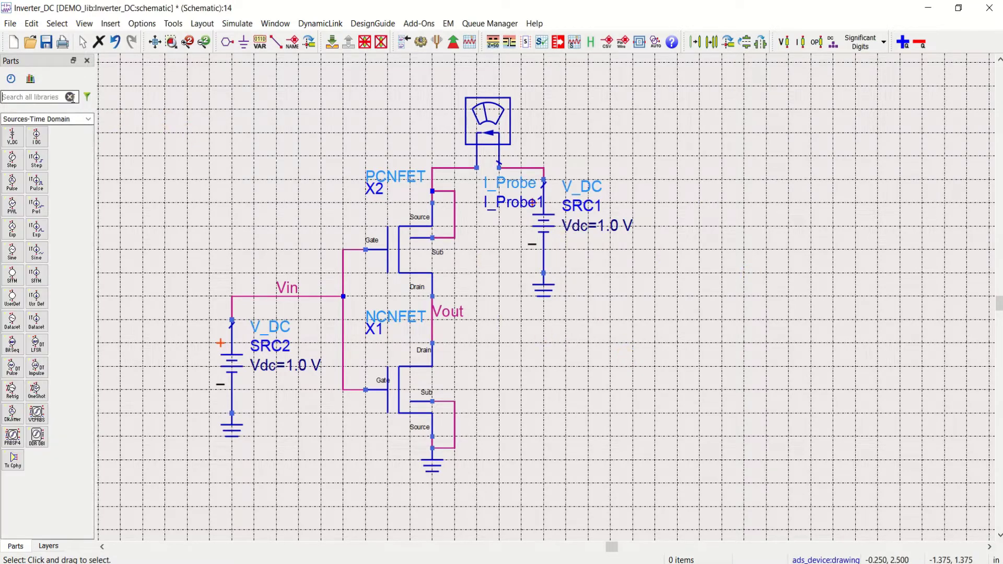
click(88, 119)
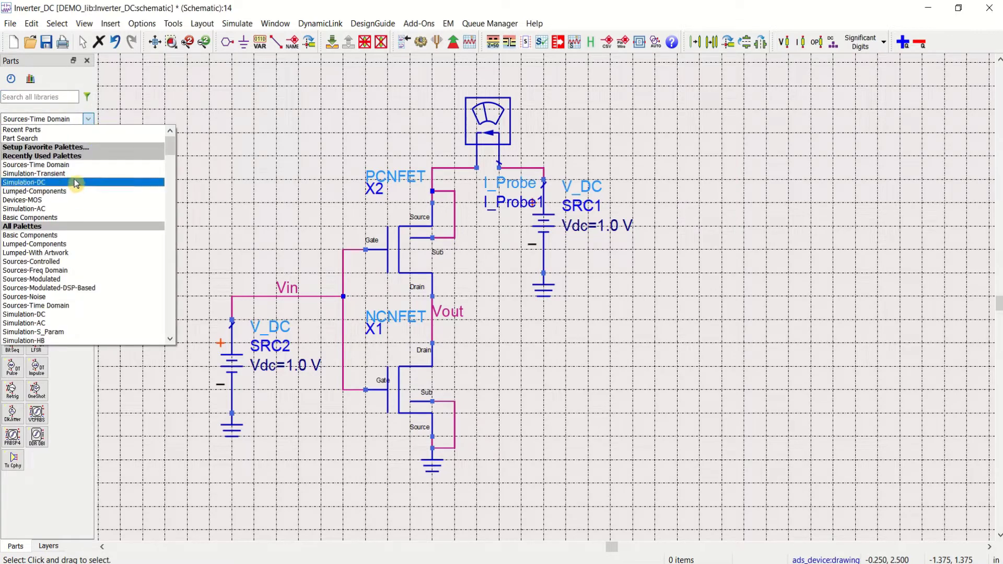
click(76, 182)
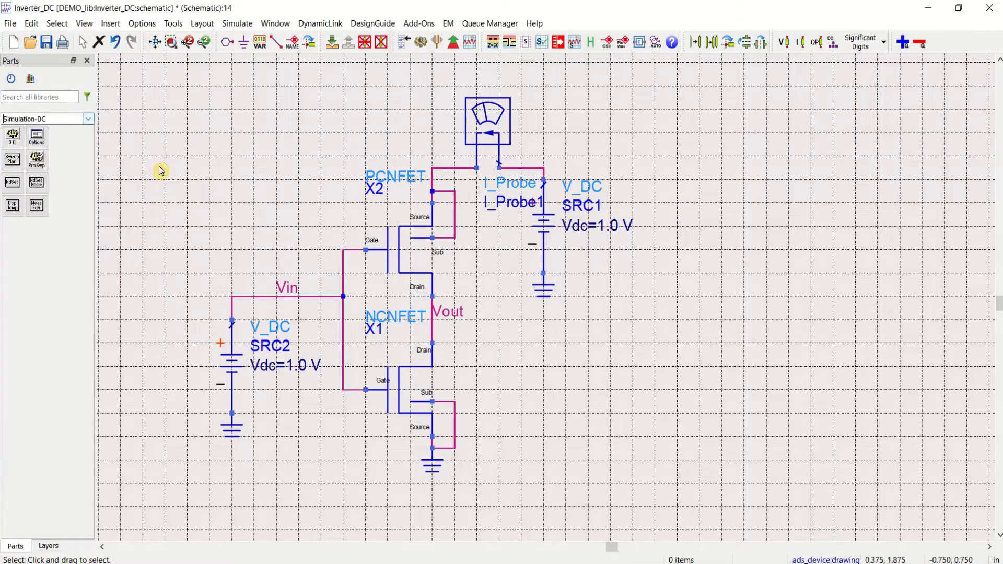
click(18, 143)
click(734, 206)
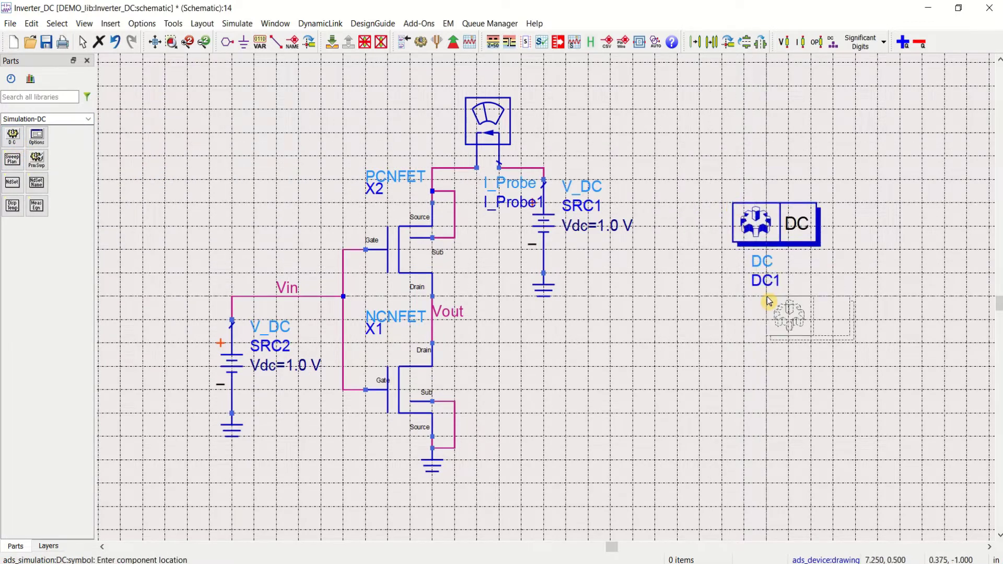
key(Escape)
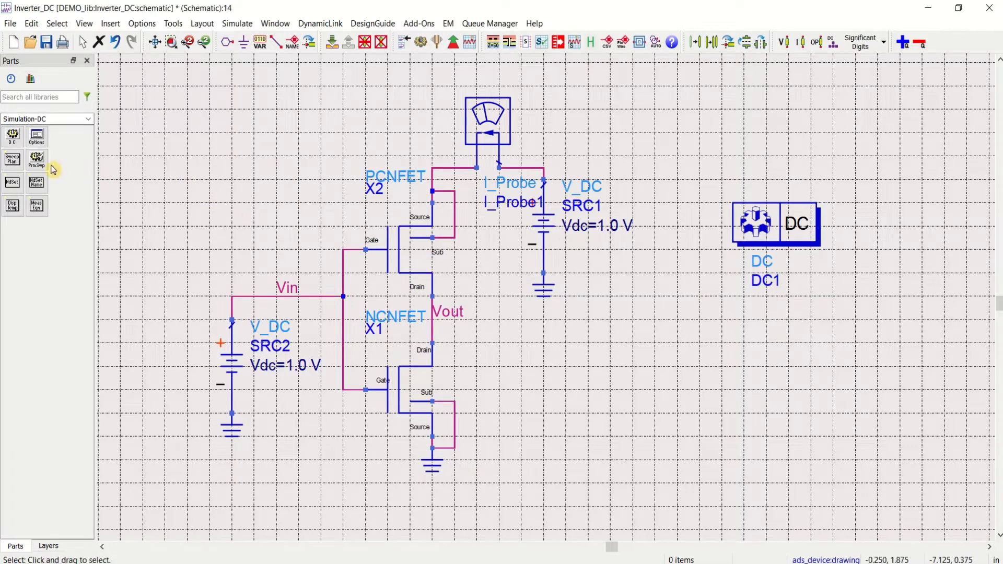
click(42, 166)
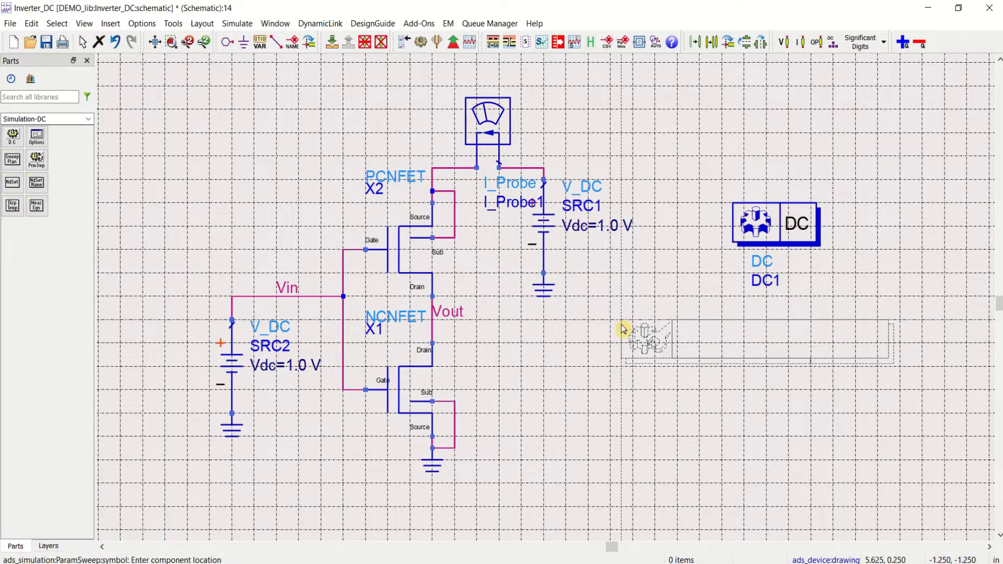
click(621, 349)
key(Escape)
- Arrange DC1 and Sweep1 side by side next to the inverter circuit and fit the view
scroll(823, 380, down, 1)
drag(719, 316, 765, 312)
drag(732, 178, 895, 266)
drag(740, 295, 777, 228)
drag(904, 269, 900, 235)
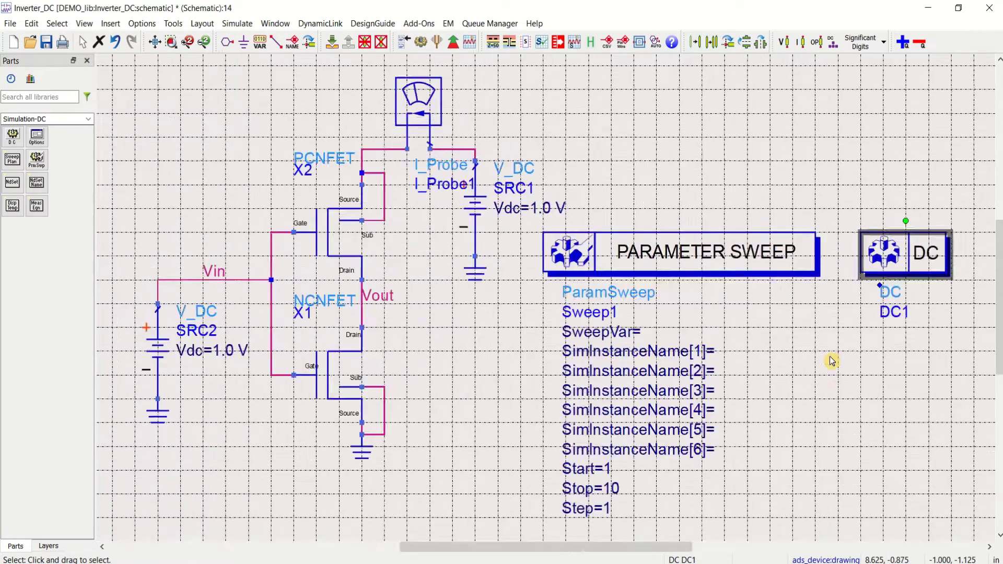
key(f)
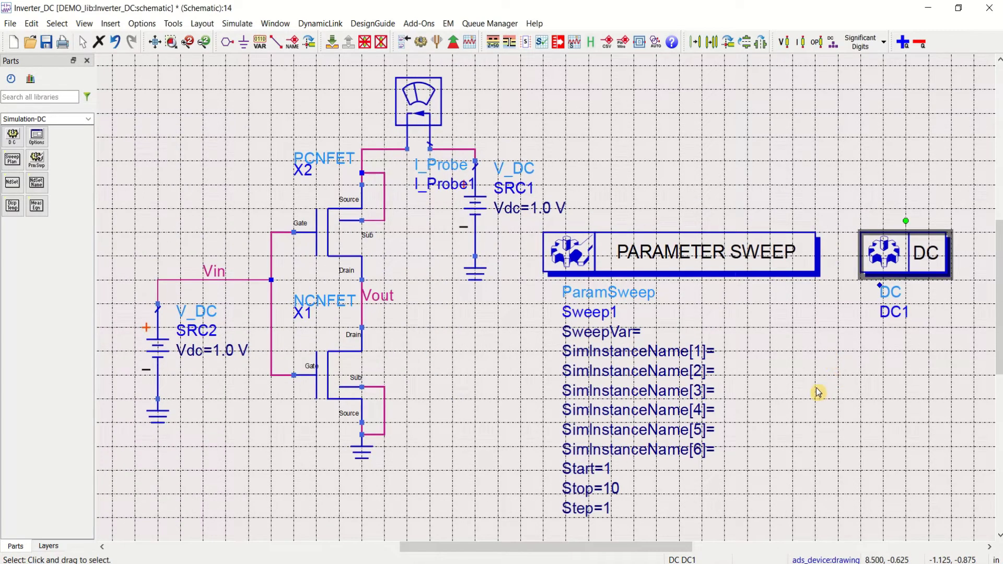
- Show DC1's Step parameter on the schematic alongside SweepVar, Start and Stop, then nudge DC1 left
double_click(910, 252)
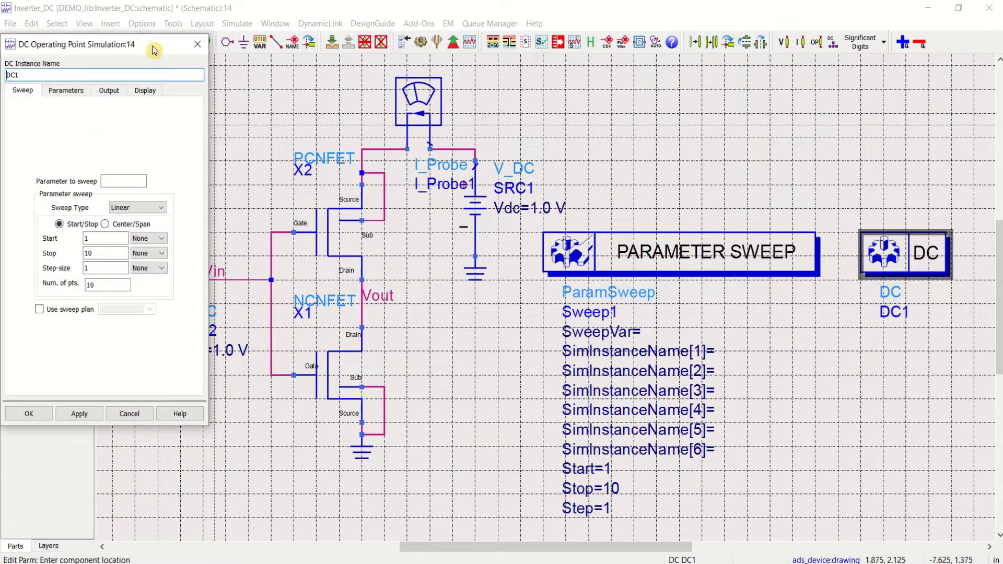
drag(154, 49, 259, 61)
click(245, 103)
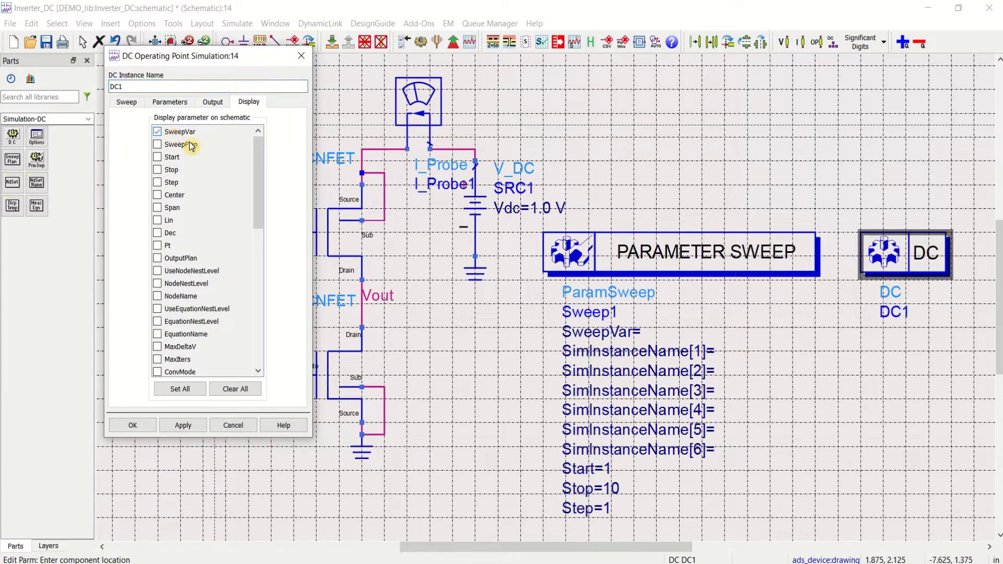
click(158, 183)
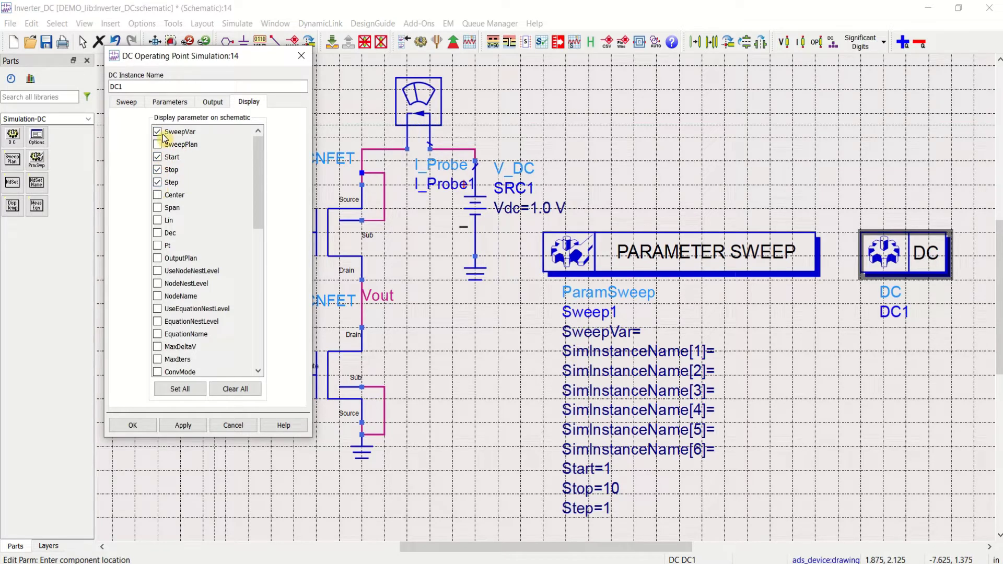
click(134, 426)
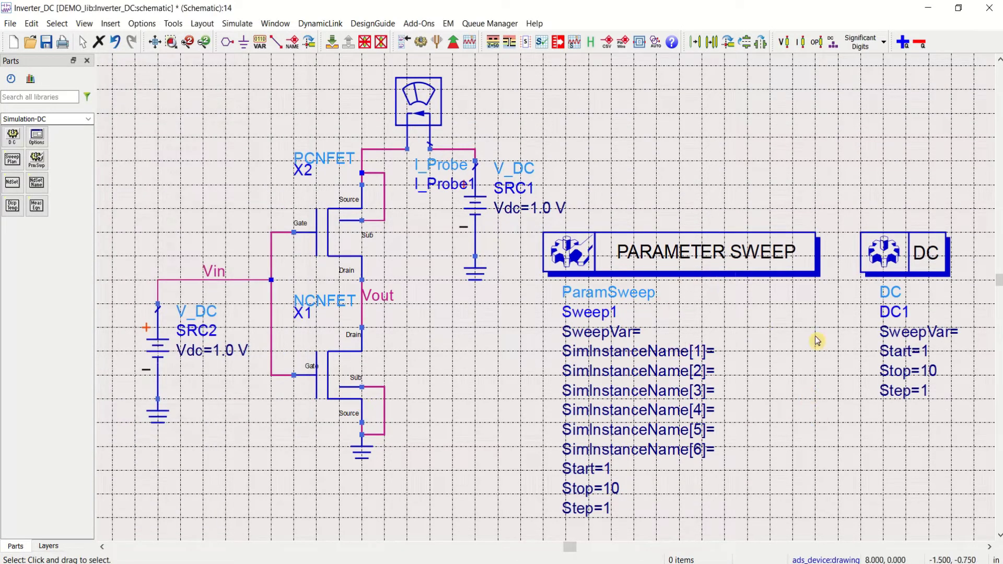
drag(902, 266, 878, 267)
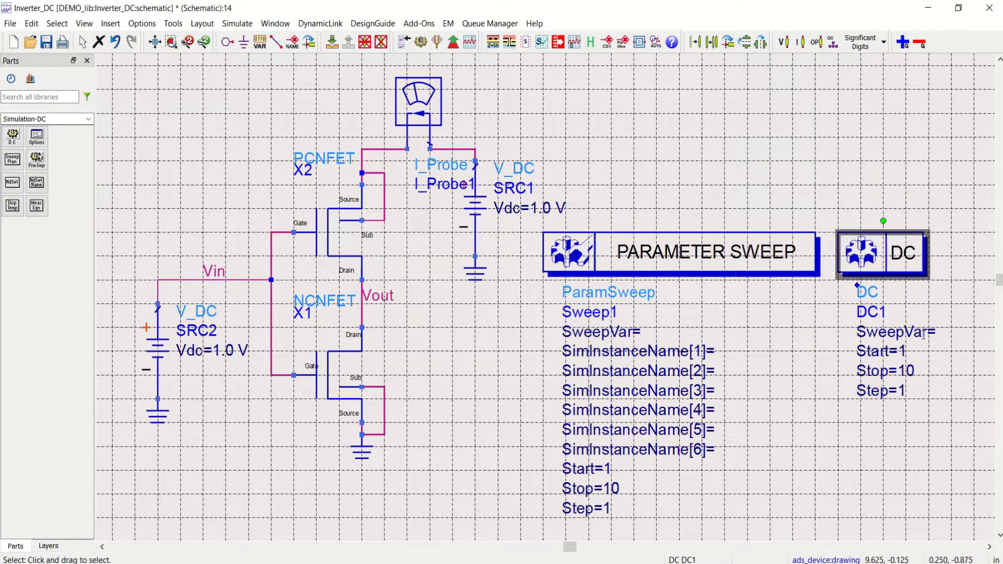
- Change SRC2's Vdc value from 1.0 to the variable VIN
double_click(220, 352)
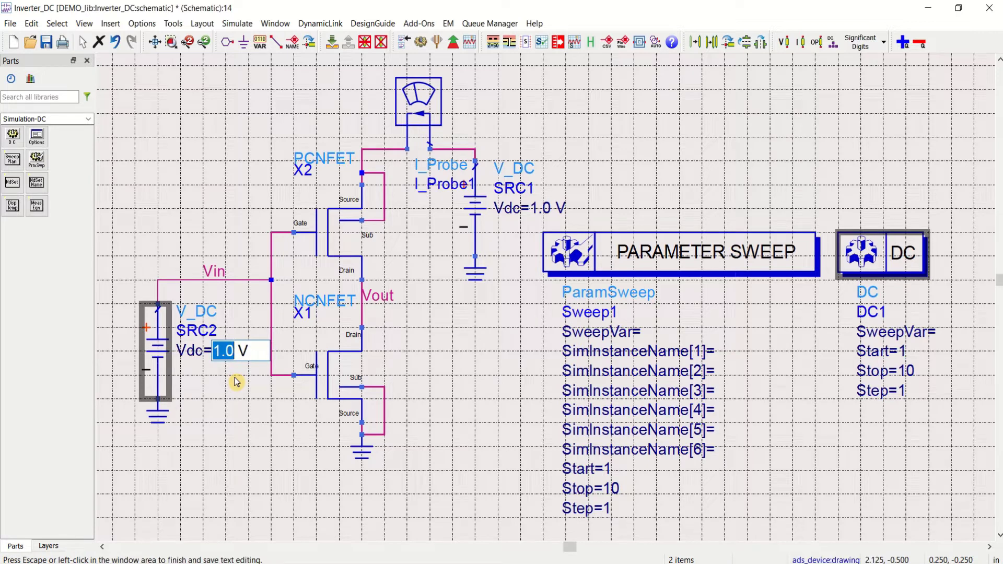
text(Vin)
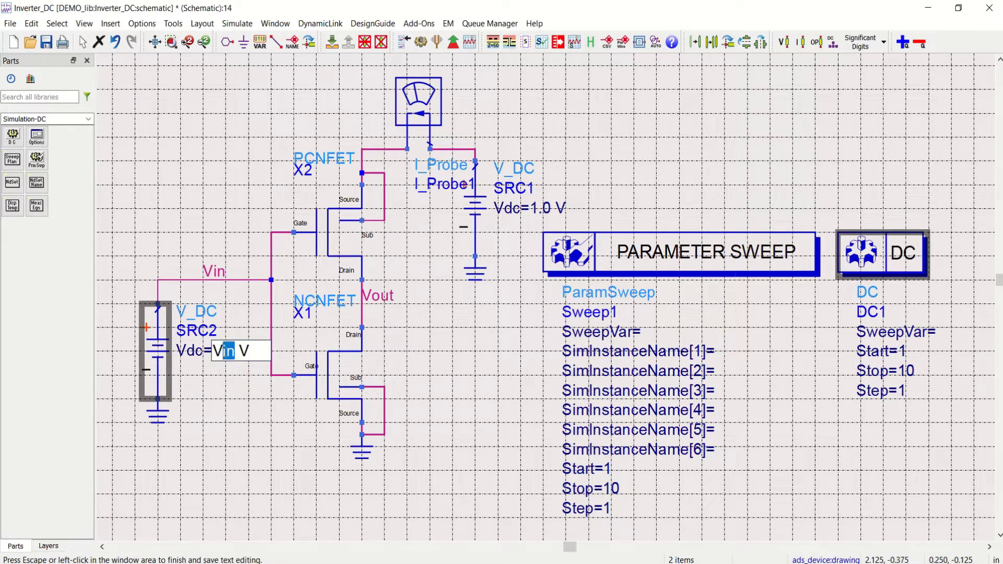
text(IN)
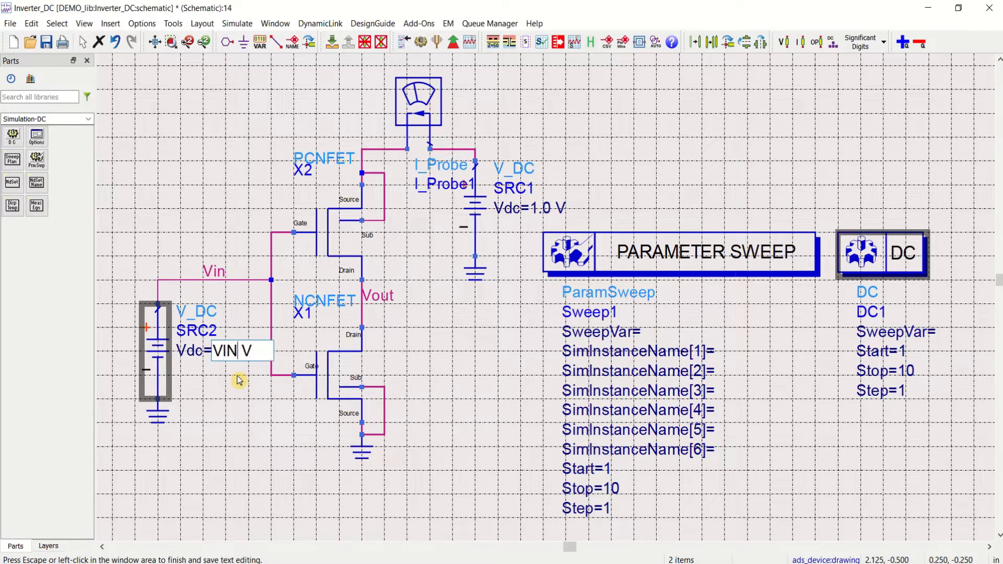
click(235, 399)
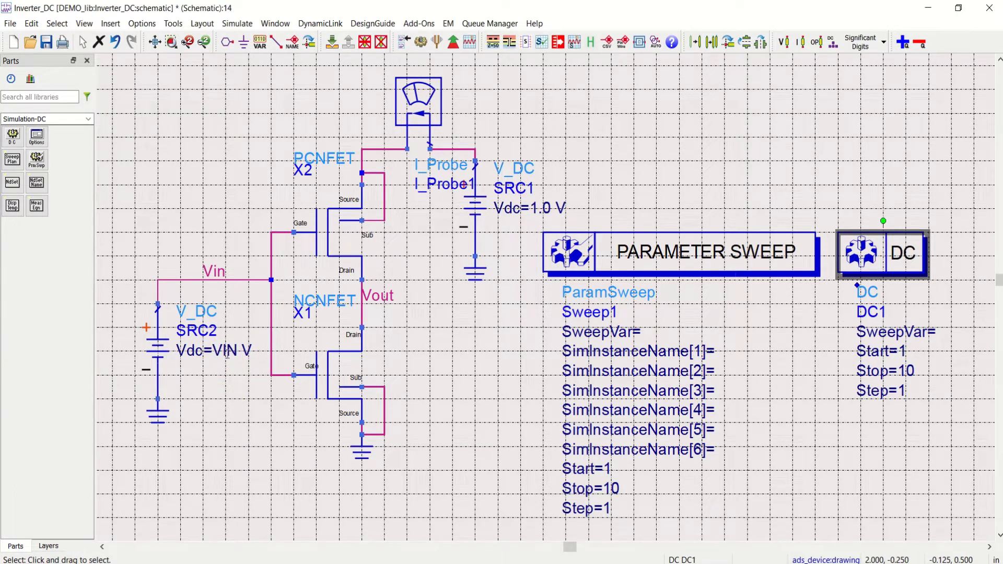
- Set DC1's sweep variable to "VIN" with Start 0 and Stop 1
click(939, 332)
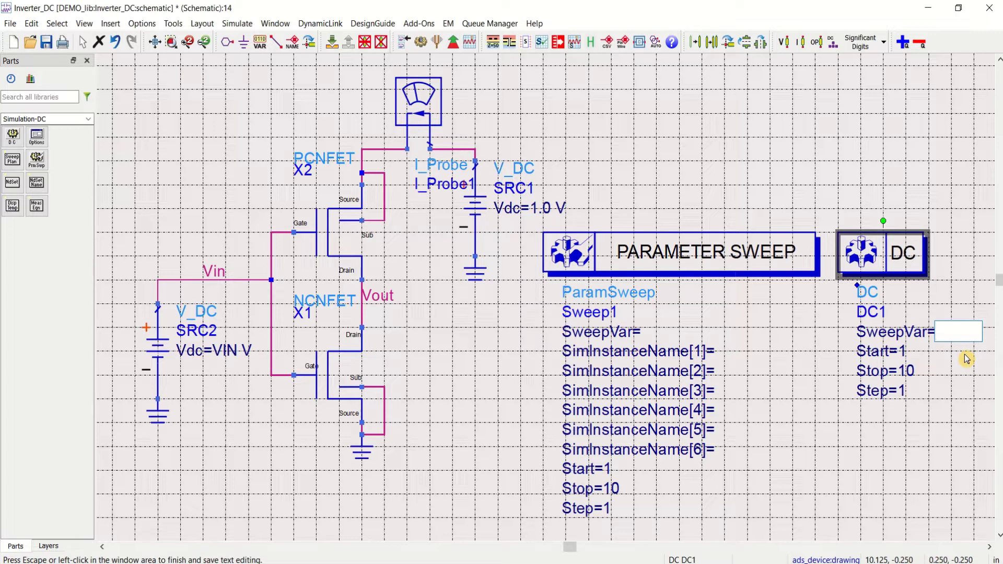
text("VIN")
click(952, 370)
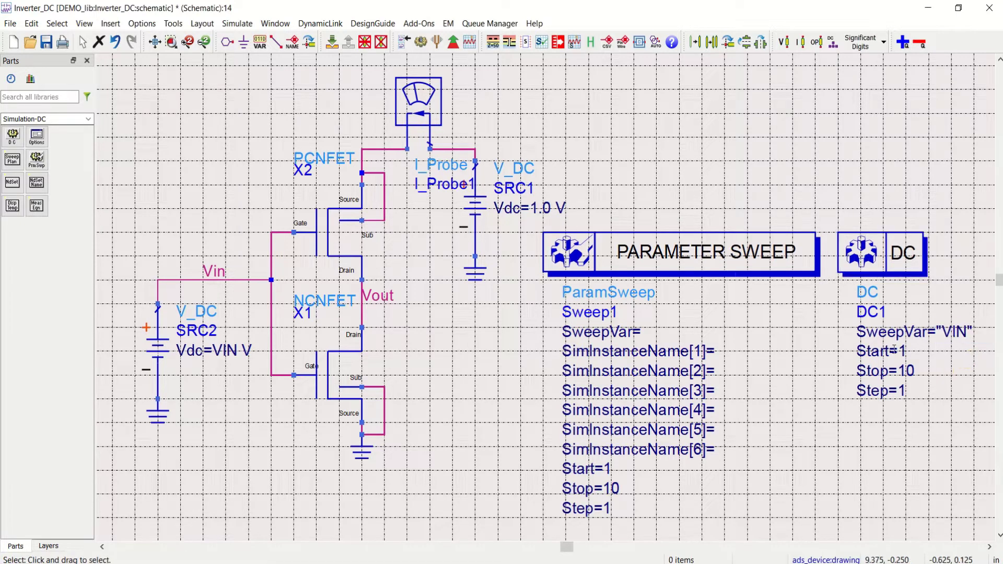
double_click(903, 351)
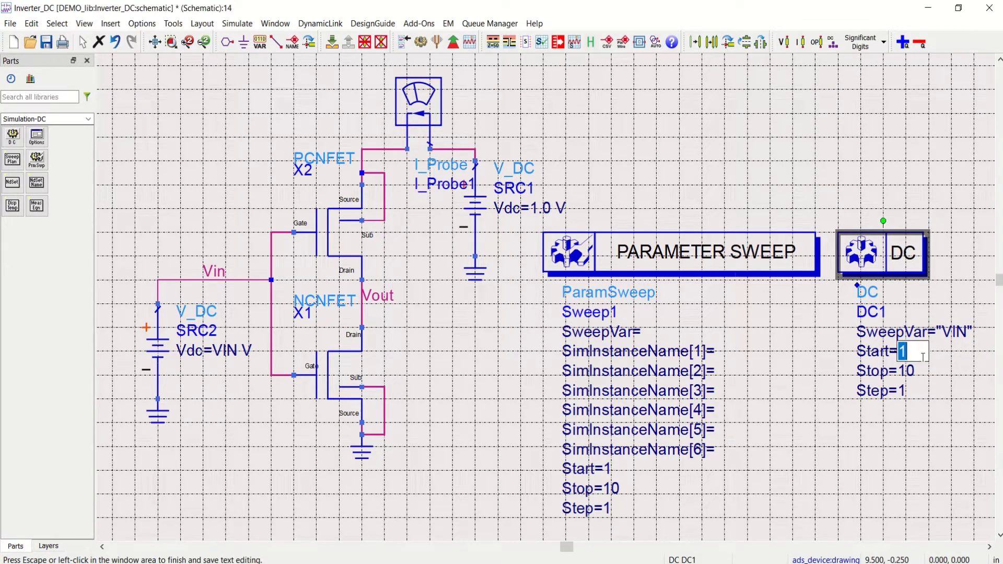
text(0)
click(920, 372)
double_click(909, 371)
text(1)
click(515, 275)
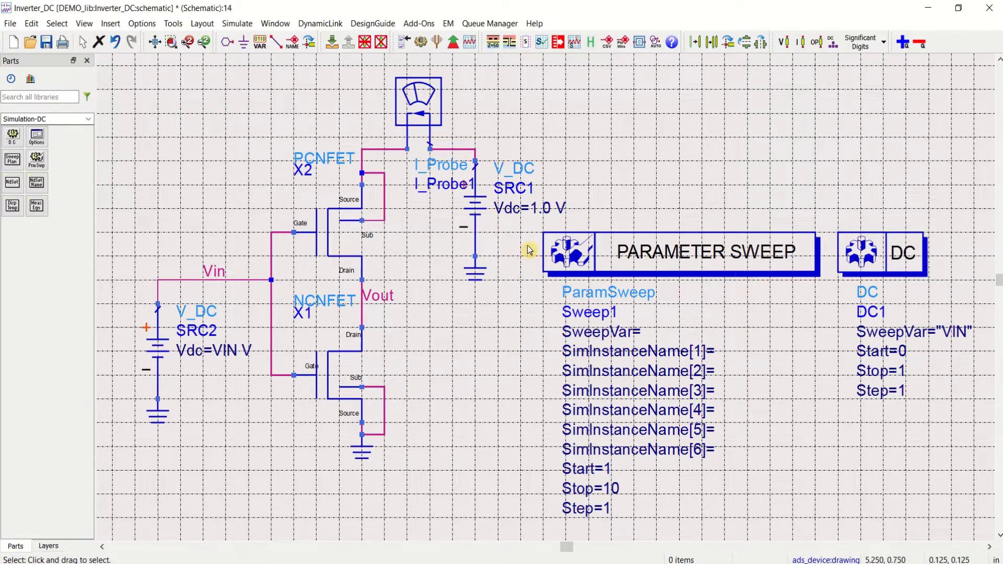
- Set DC1's step to 0.01 and delete the parameter sweep block
double_click(538, 208)
click(643, 177)
double_click(902, 391)
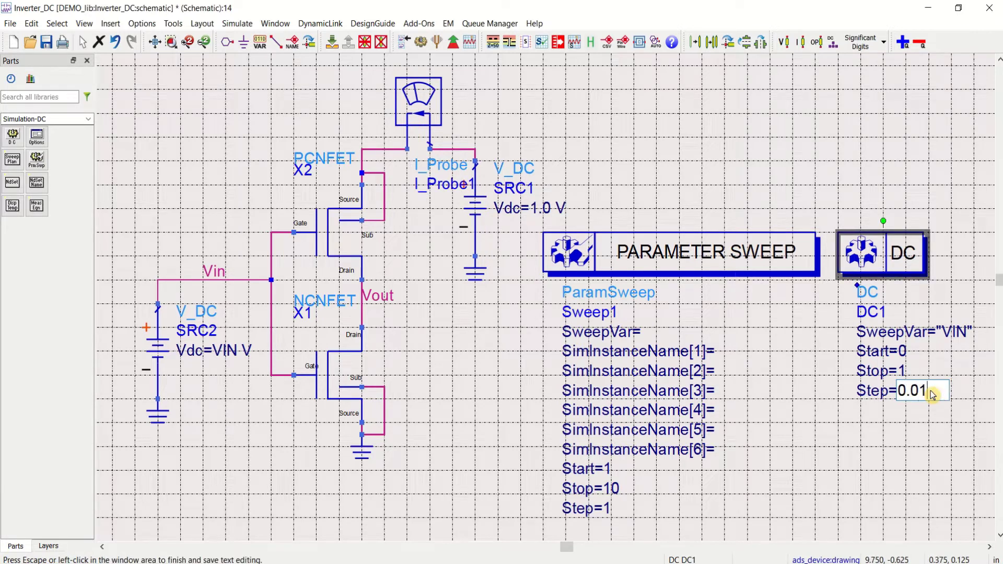
text(0.01)
click(795, 400)
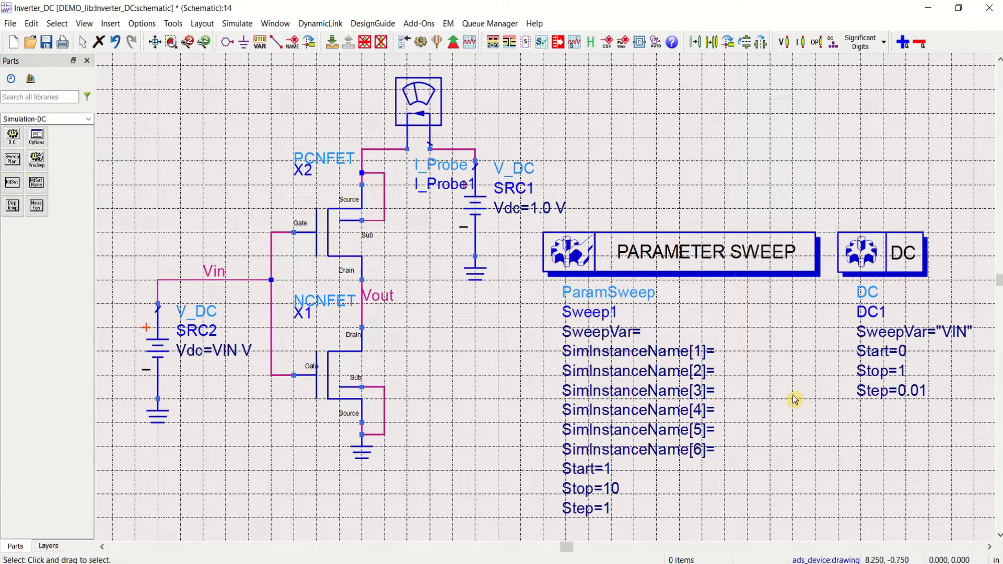
click(683, 256)
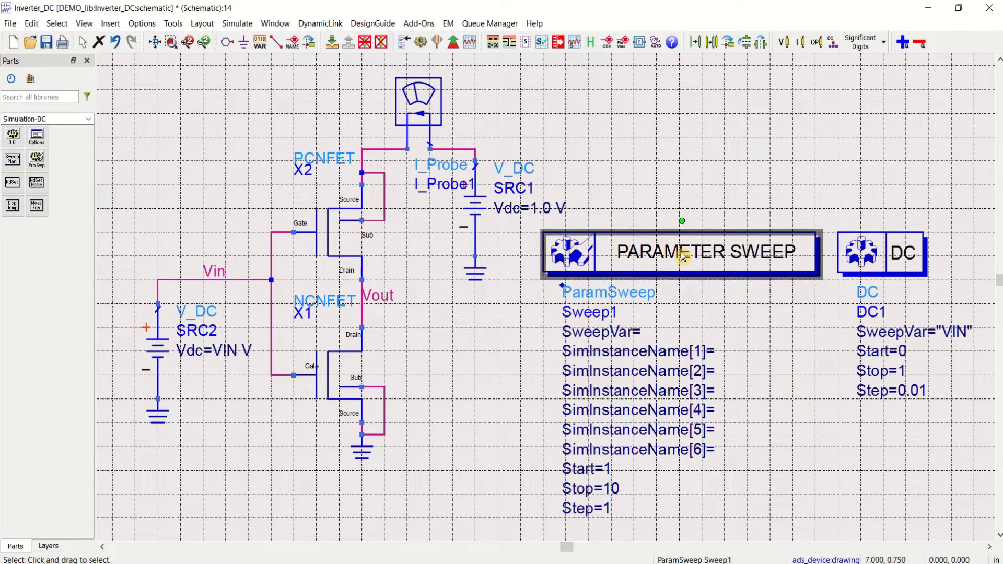
key(Delete)
- Move DC1 left toward the circuit and save the schematic
drag(896, 264, 620, 272)
click(723, 225)
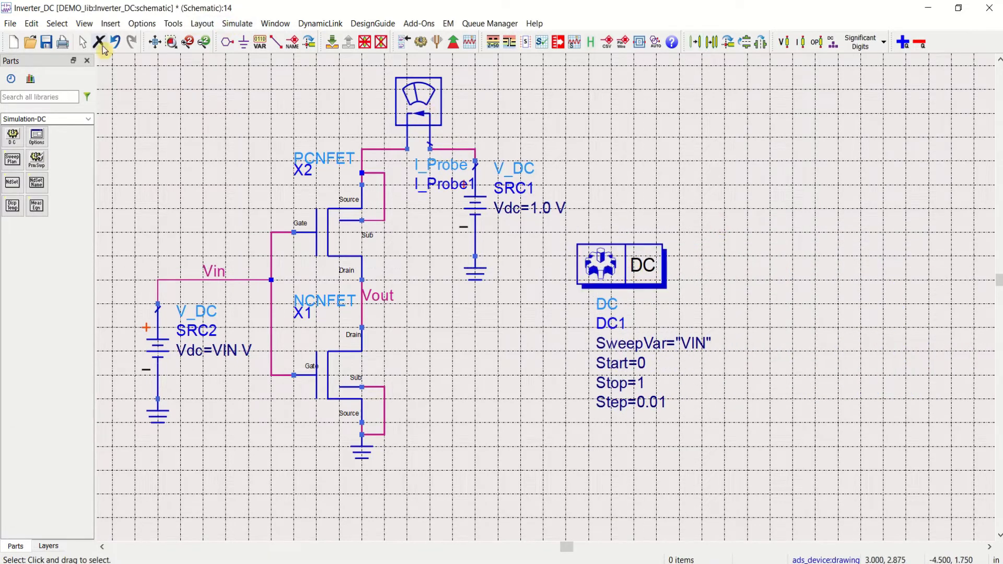
click(46, 42)
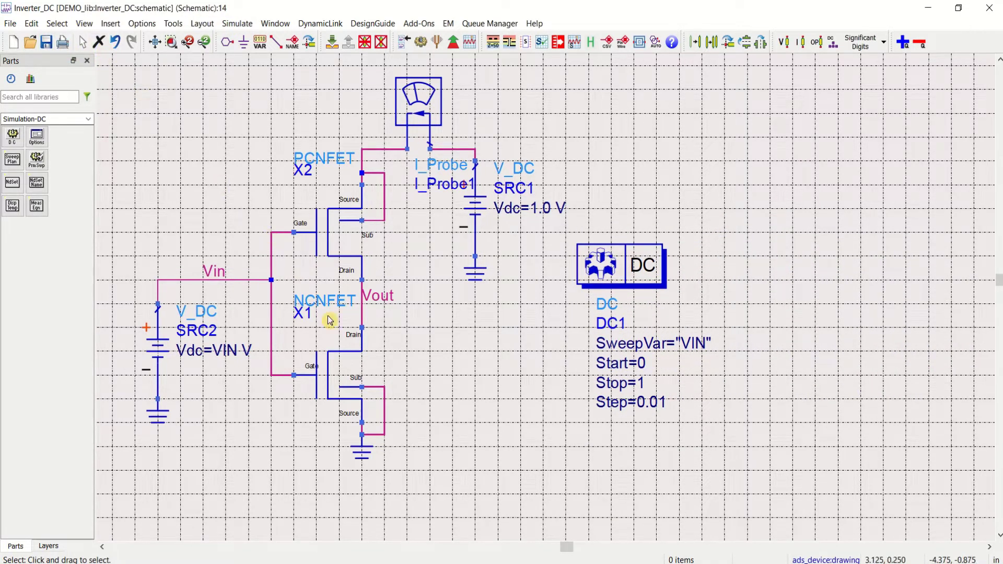
- Re-enter SRC2's Vdc value as VIN so it reads Vdc=VIN V
double_click(224, 352)
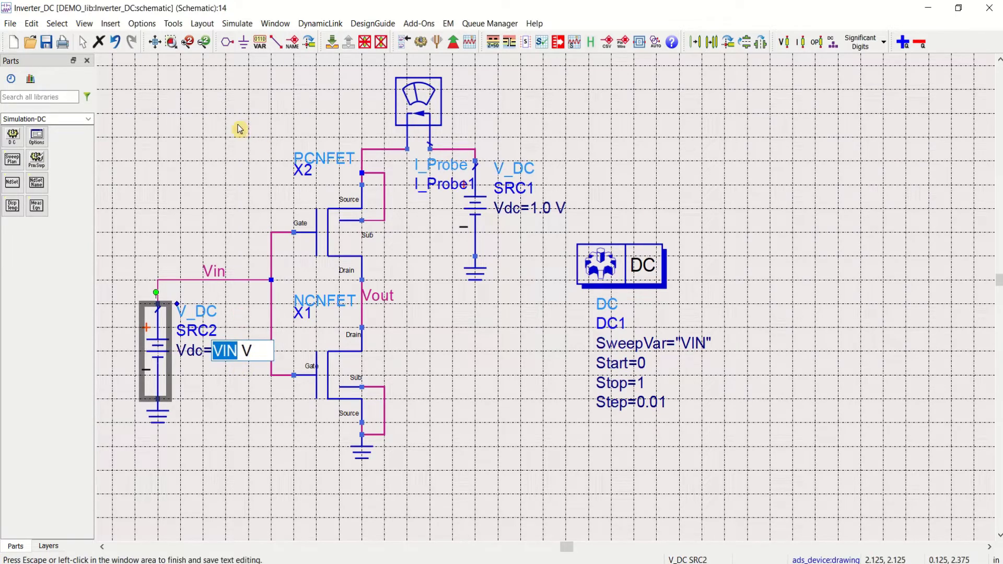
click(238, 129)
double_click(225, 352)
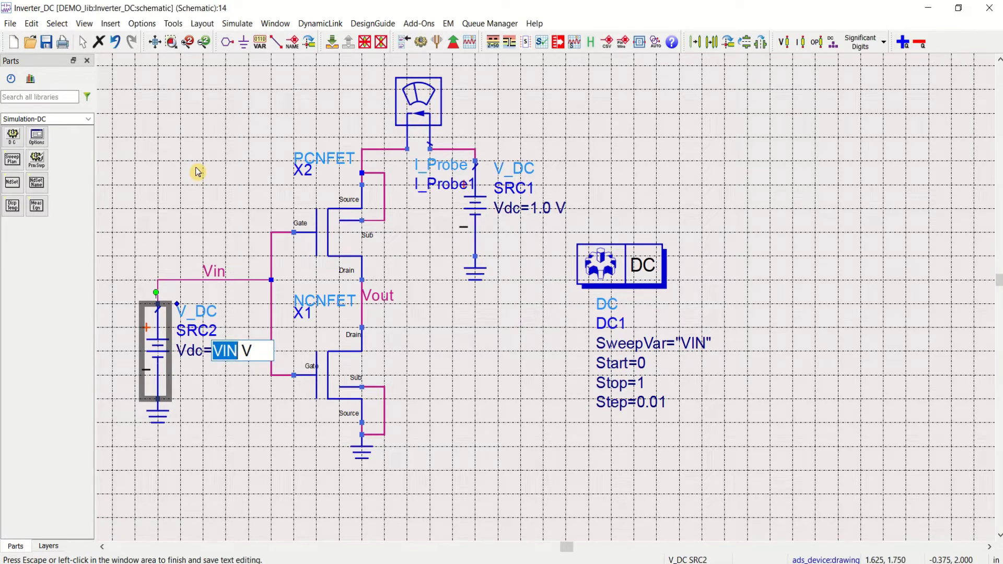
text(f)
click(471, 367)
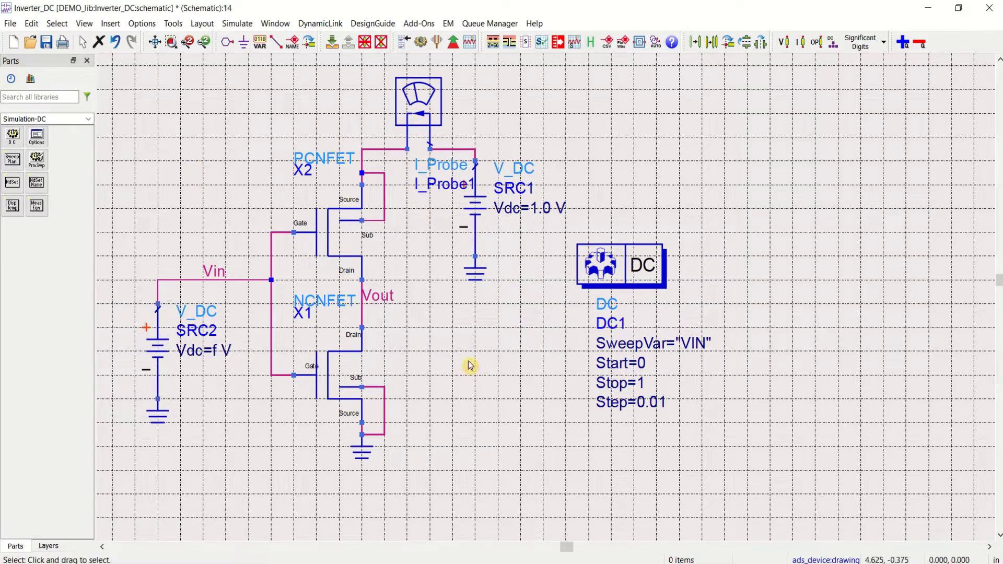
double_click(218, 351)
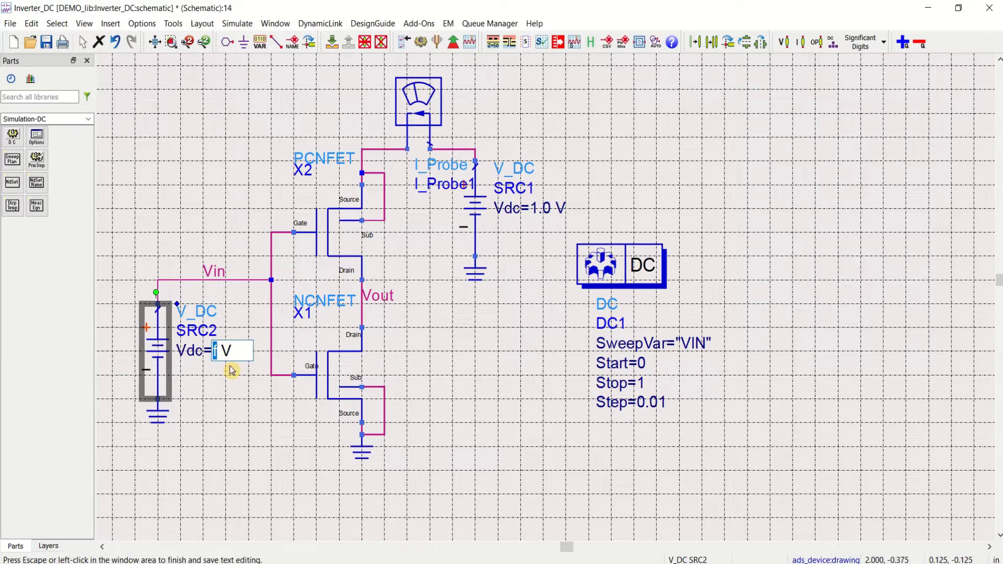
text(VIN)
click(233, 393)
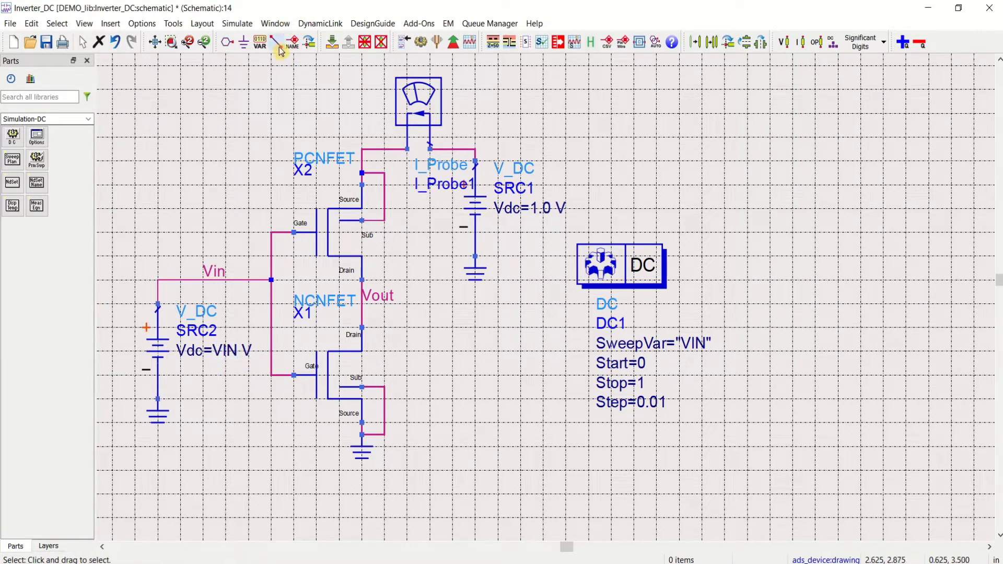
- Place a VAR block and define the variable VIN=0 in it
click(258, 51)
click(712, 185)
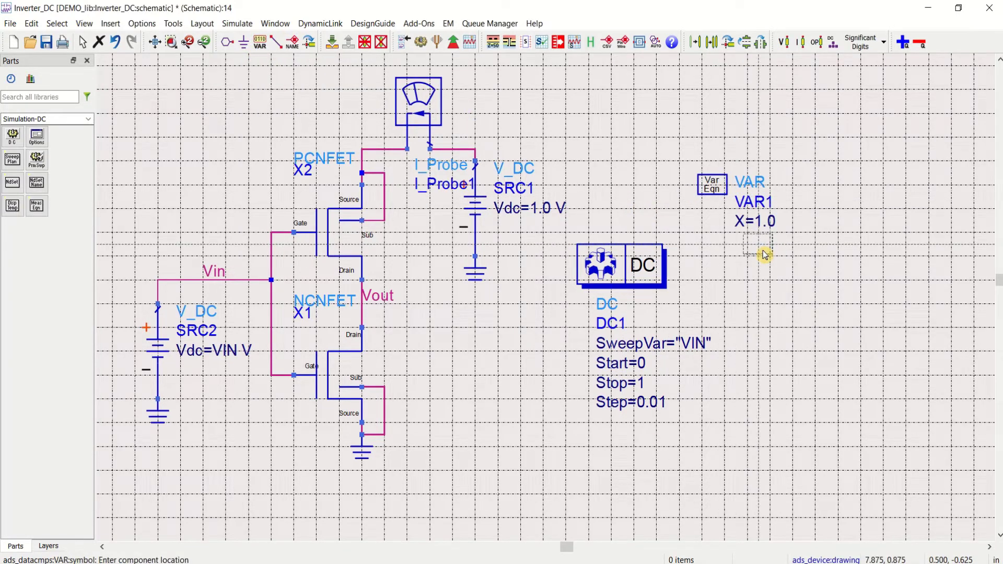
key(Escape)
double_click(742, 221)
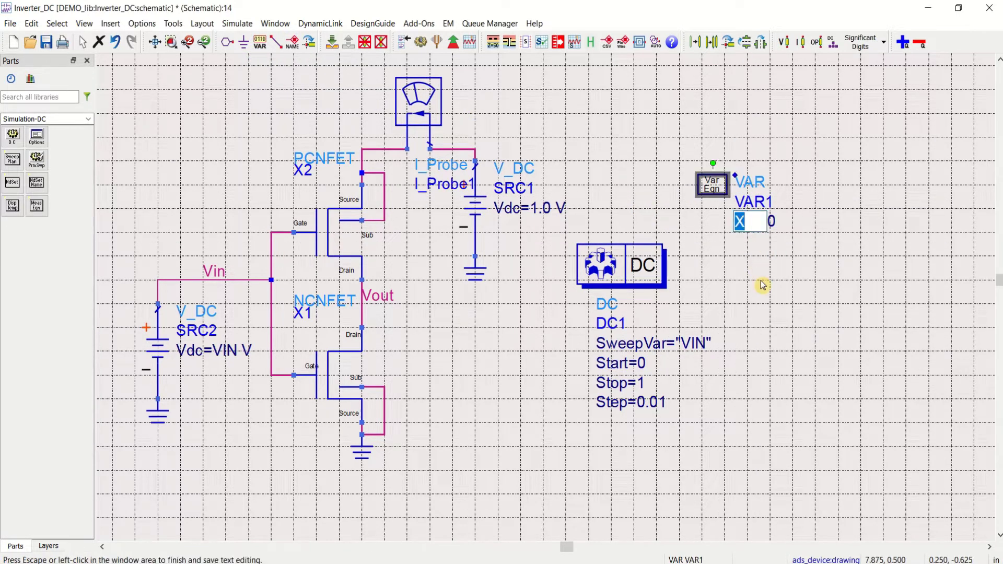
text(VIN)
click(763, 281)
double_click(782, 222)
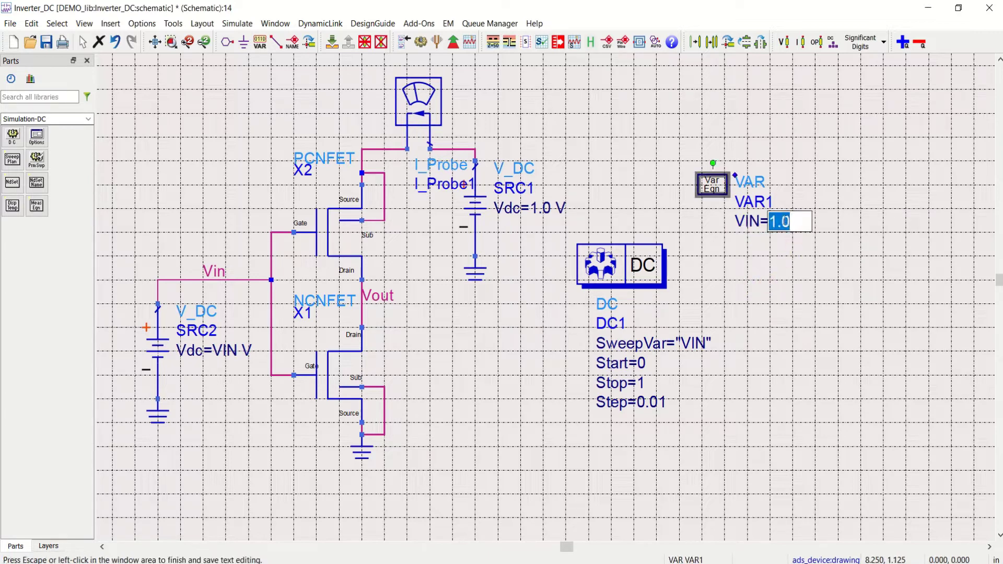
text(0)
click(801, 292)
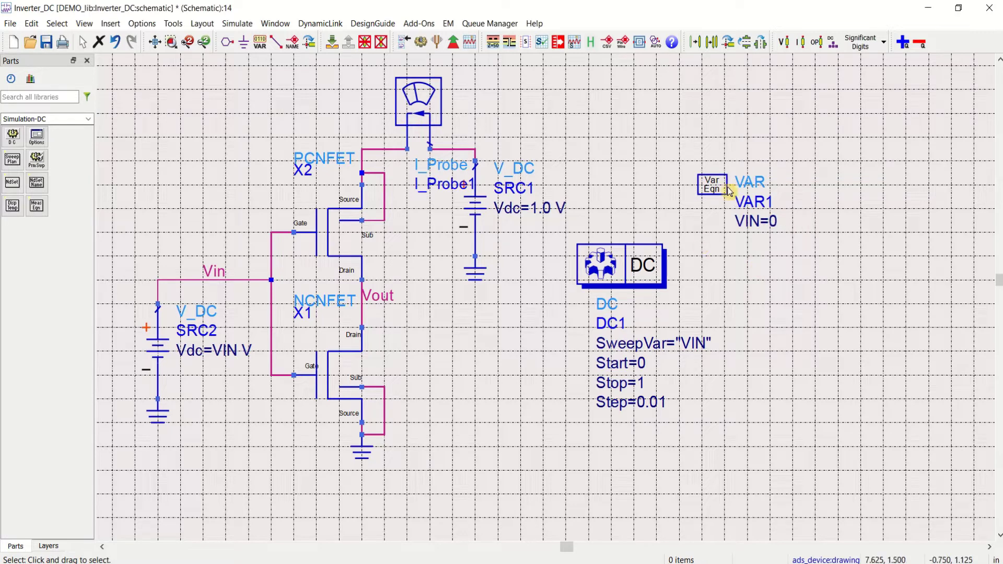
- Move VAR1 above DC1 and save the schematic
drag(730, 191, 640, 191)
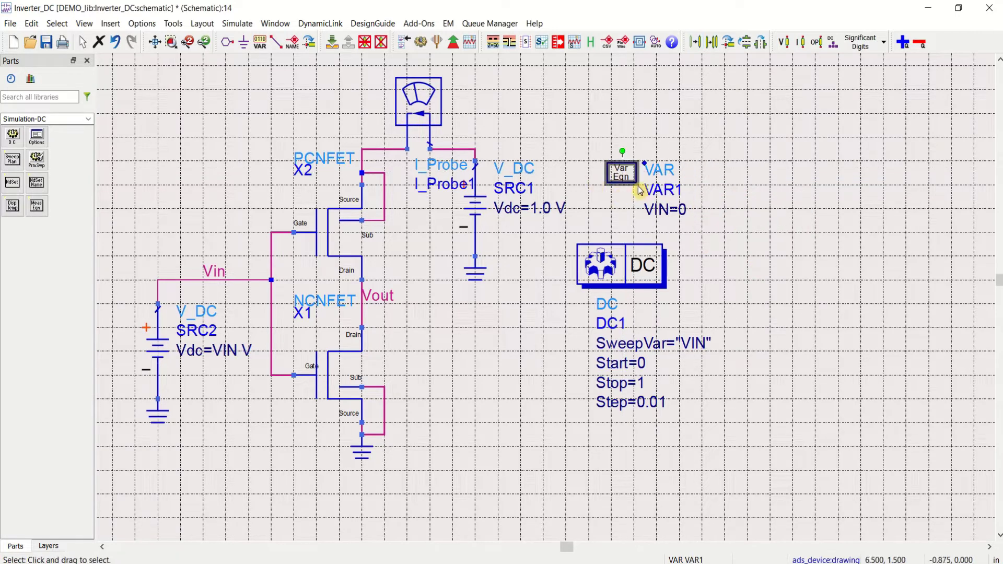
click(47, 44)
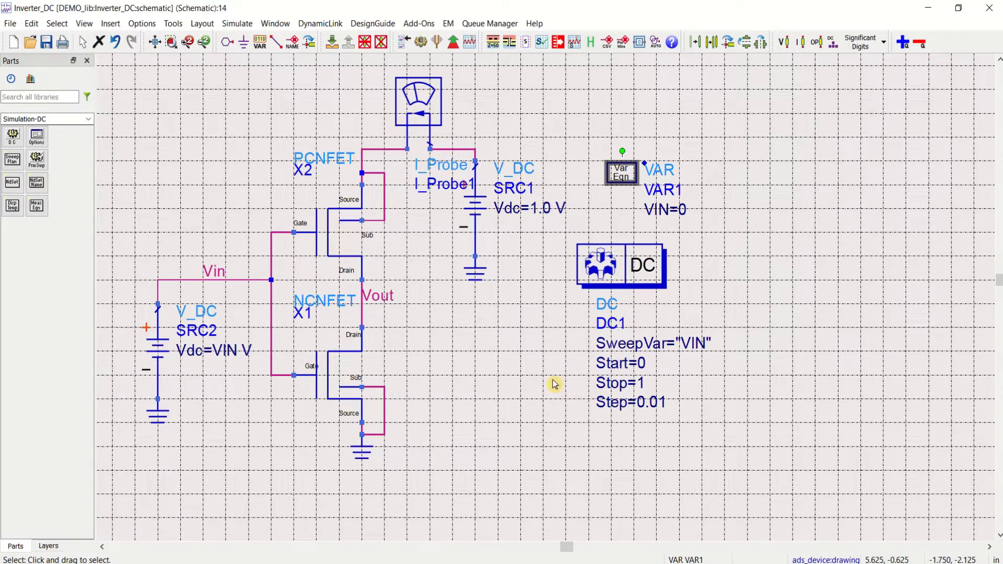
scroll(544, 388, up, 1)
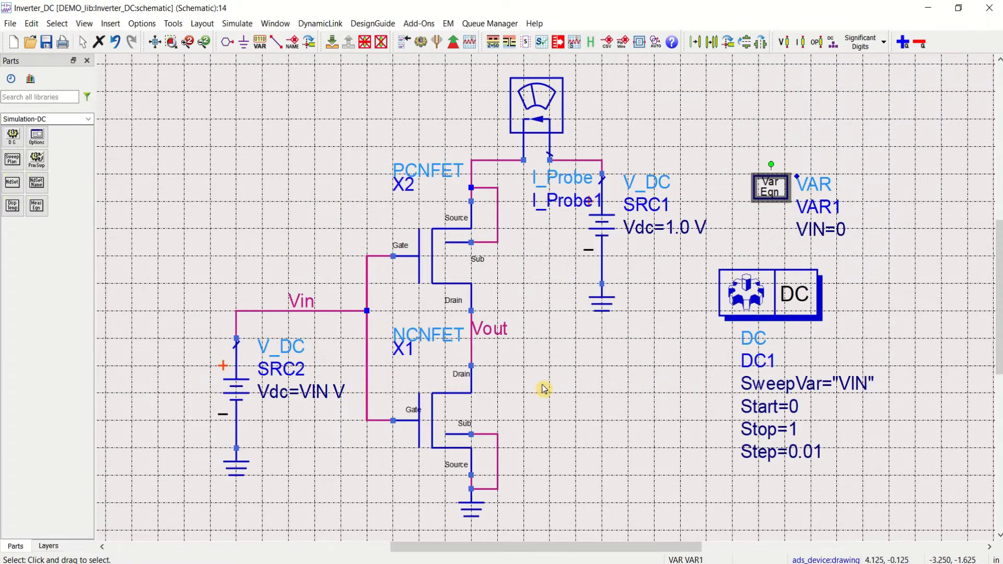
- Set CNFETs X1 and X2 to use their veriloga view for simulation
click(434, 422)
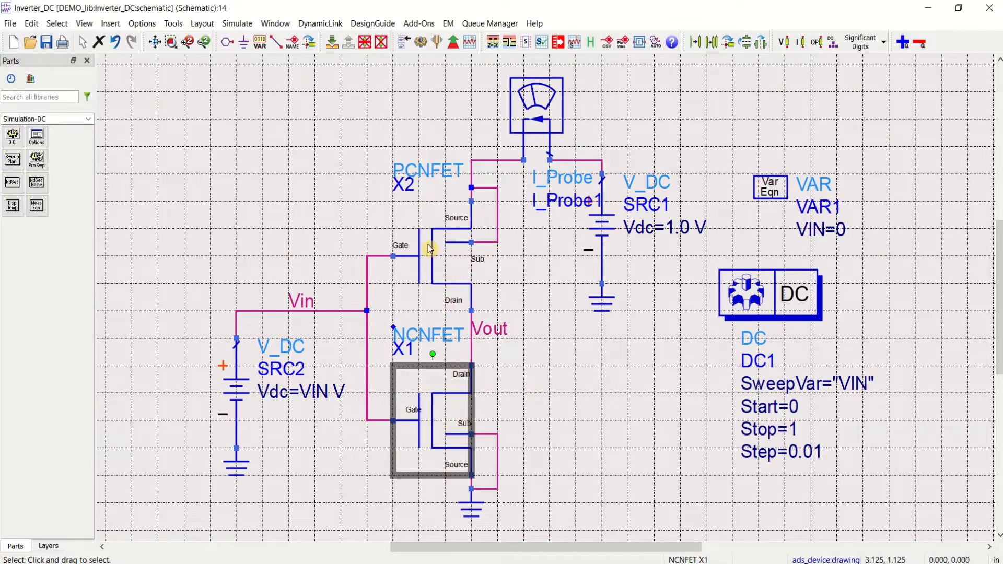
shift+click(453, 259)
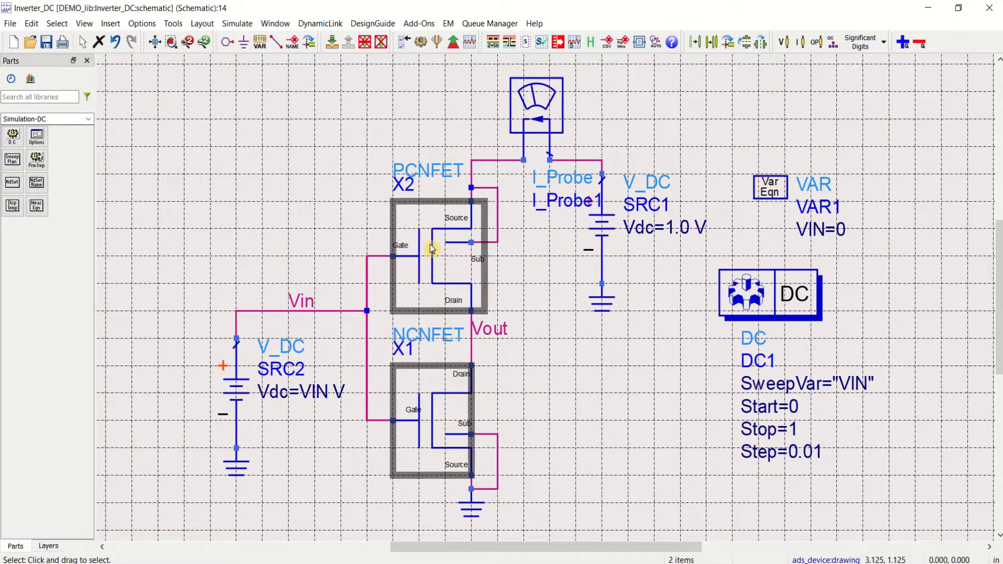
click(407, 46)
click(396, 225)
click(397, 224)
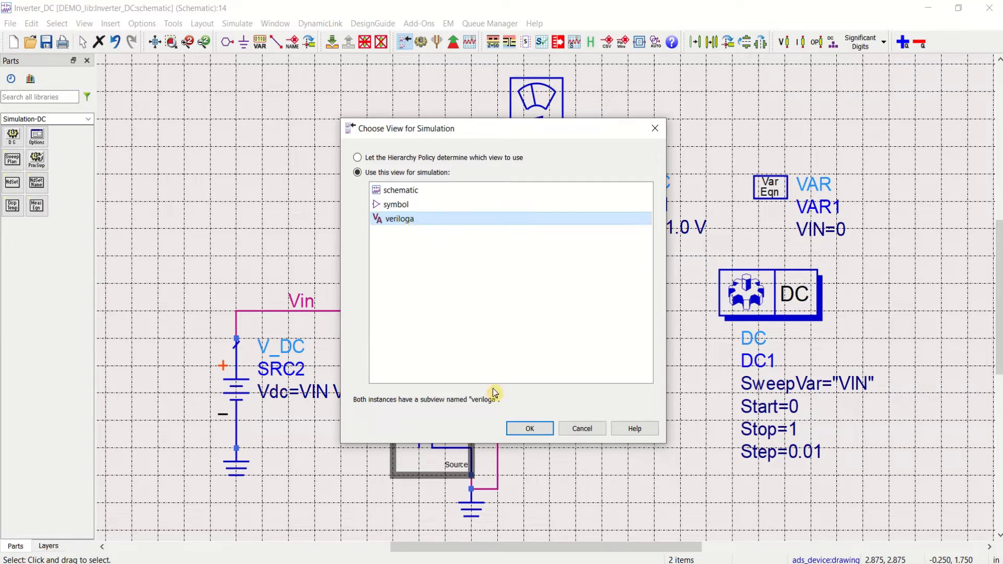
click(530, 429)
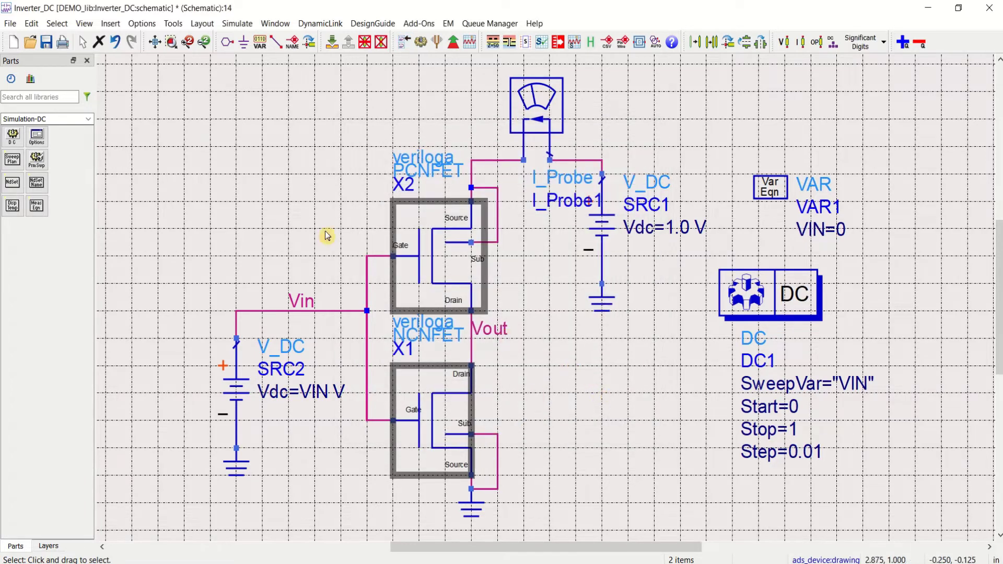
click(390, 159)
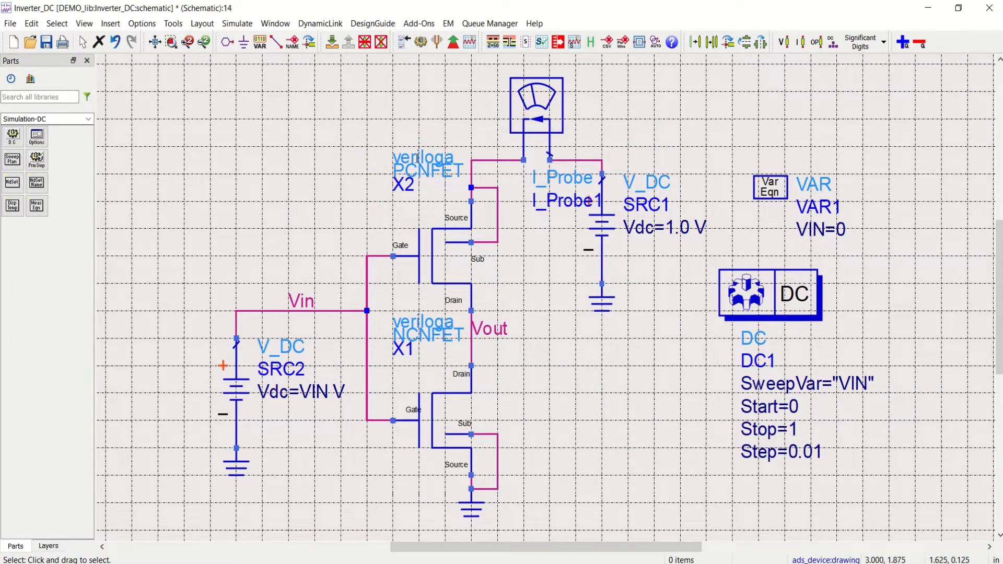
double_click(398, 158)
click(377, 166)
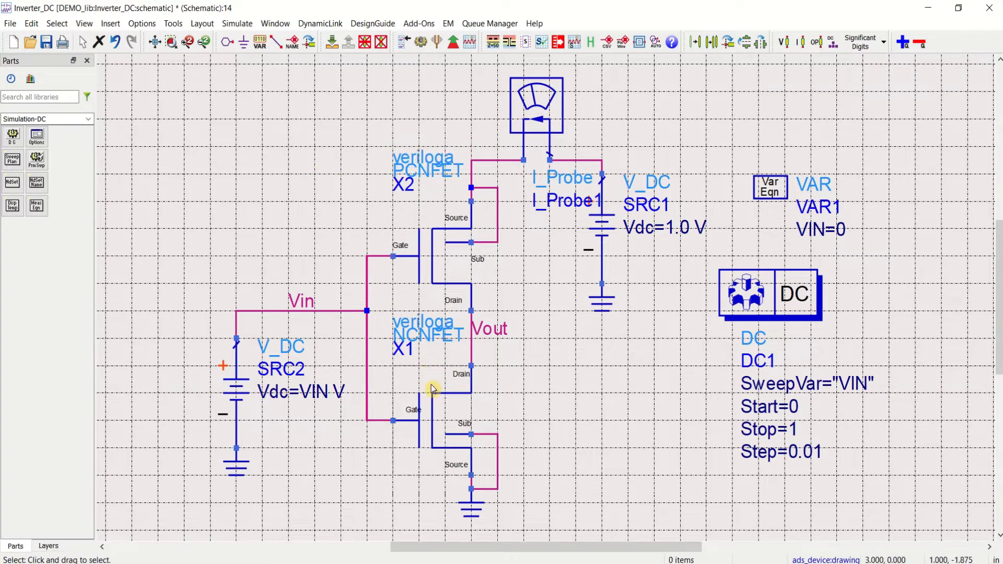
double_click(440, 251)
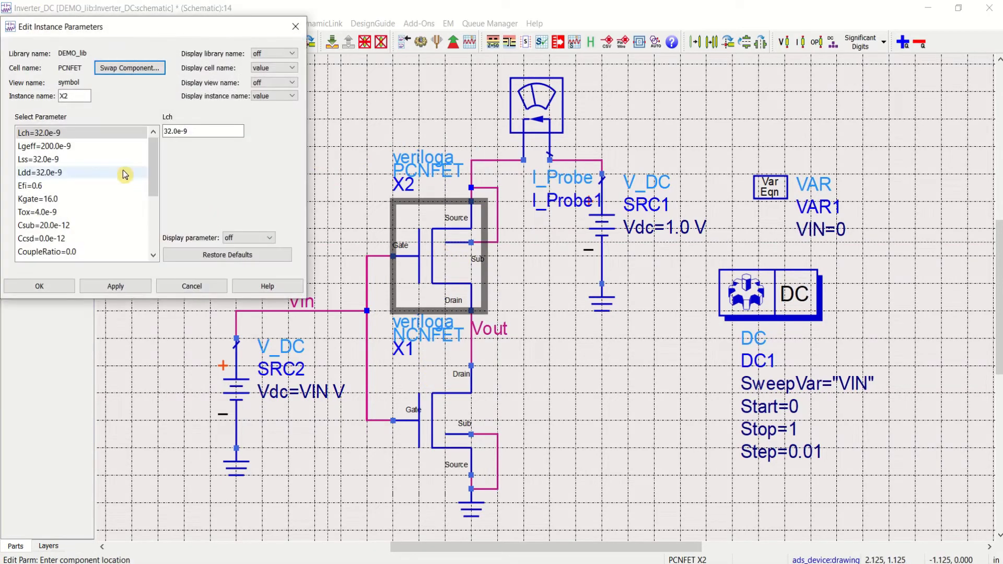
drag(153, 155, 152, 209)
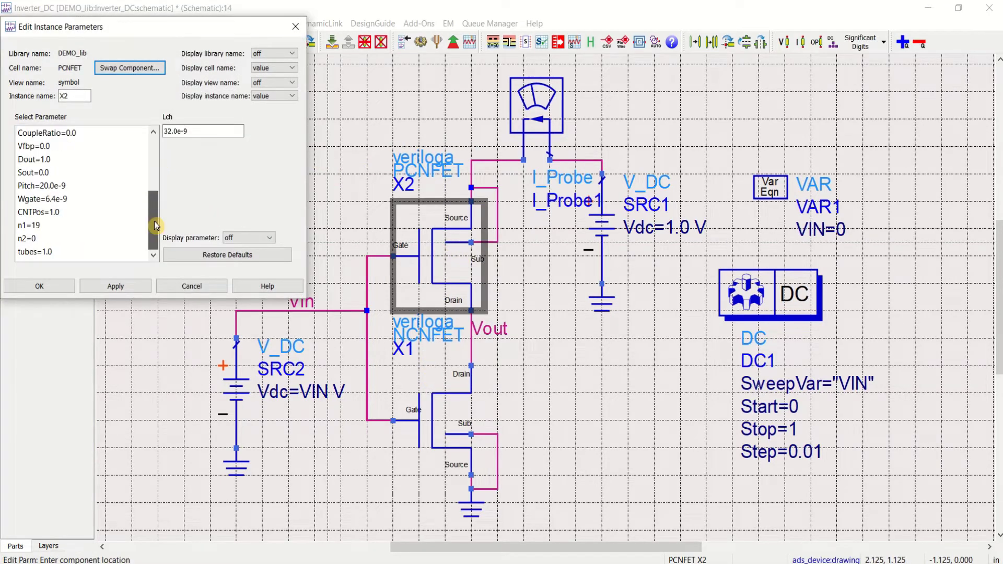
click(53, 289)
double_click(431, 418)
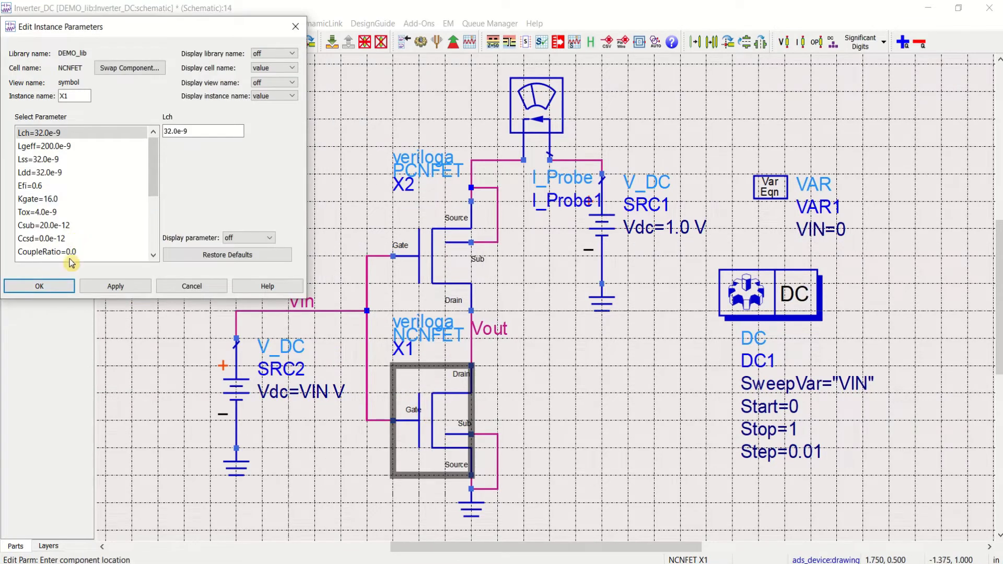
click(41, 287)
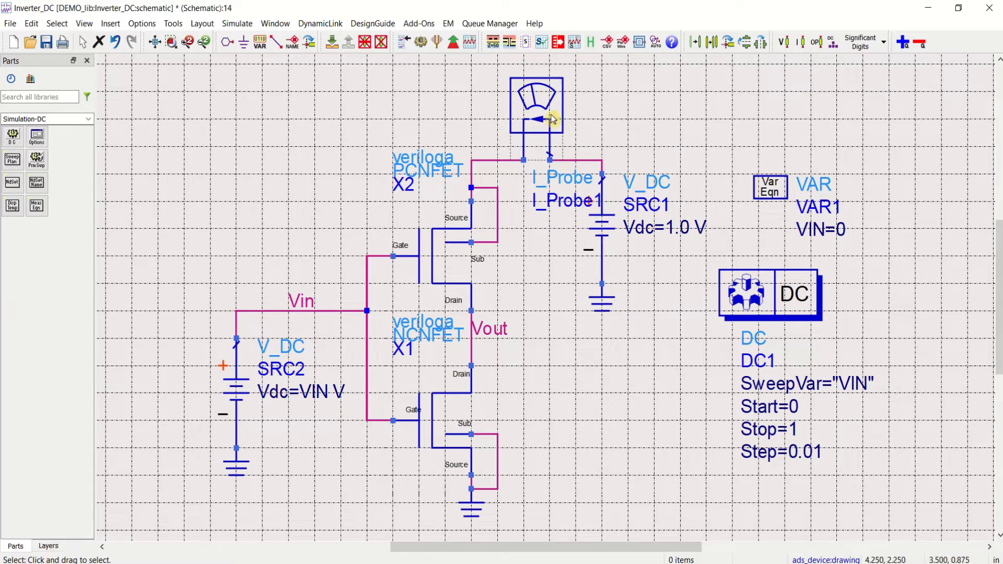
- Simulate, plot Vin and Vout versus VIN in a rectangular plot, and maximize the display
click(420, 42)
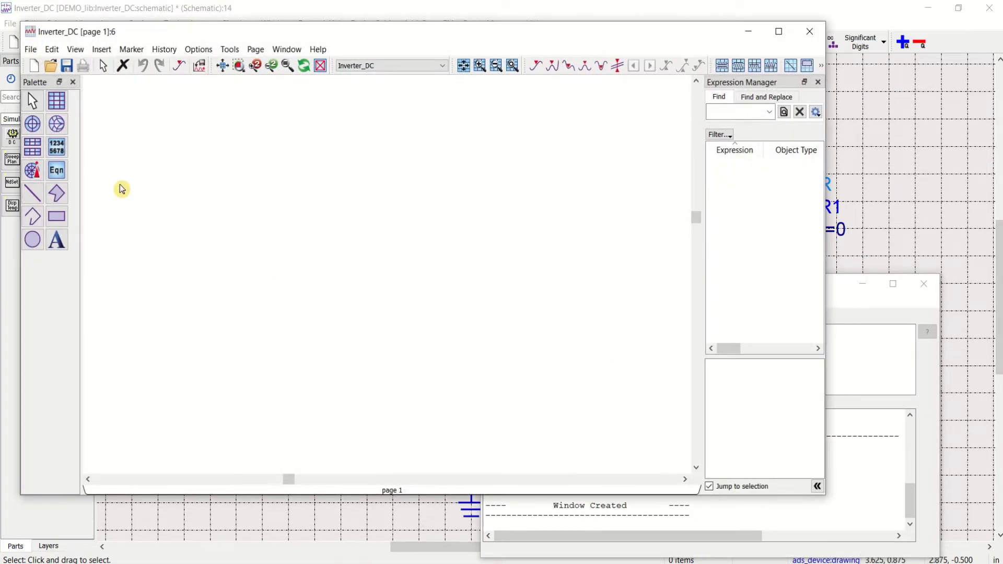
click(60, 104)
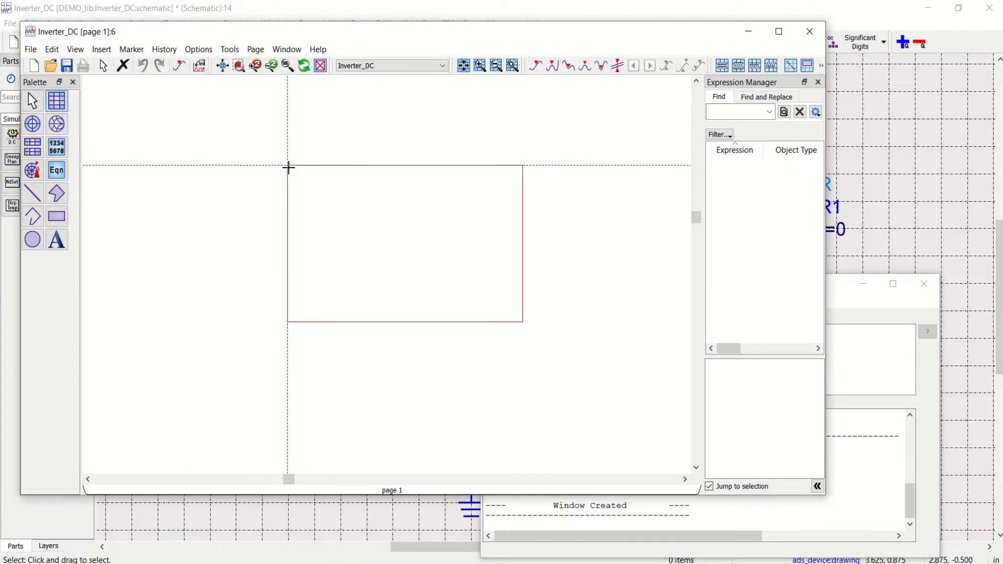
click(291, 172)
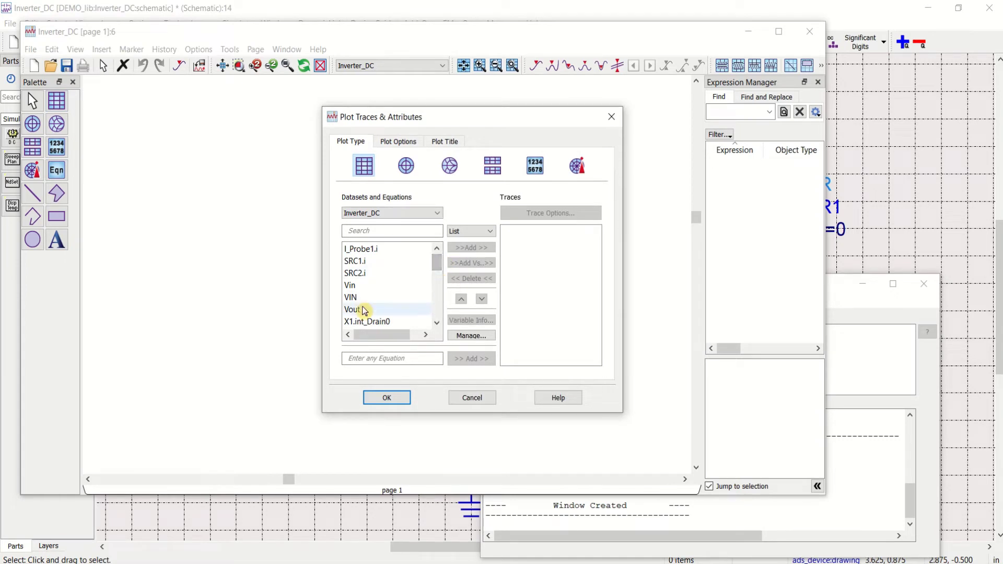
click(365, 287)
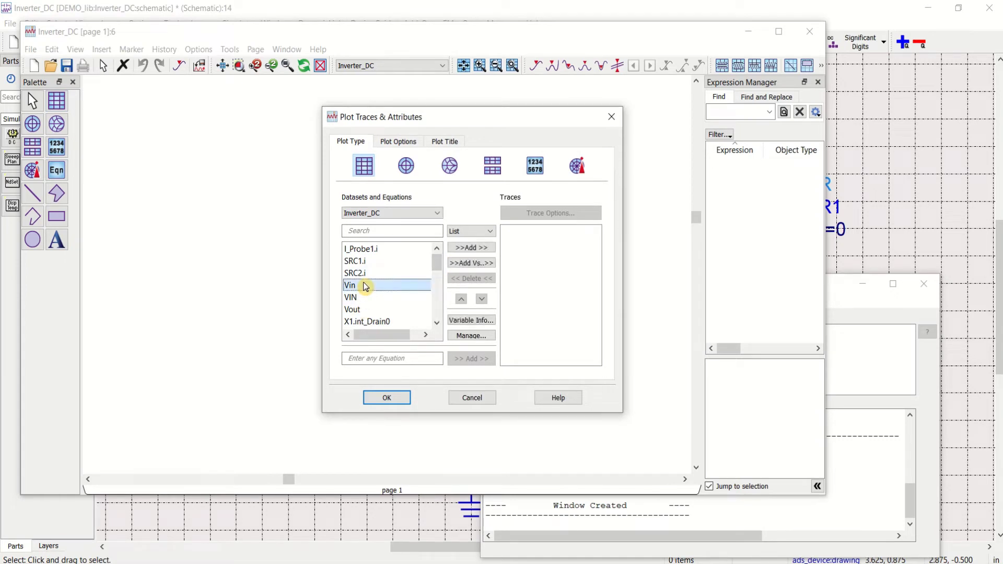
ctrl+click(360, 310)
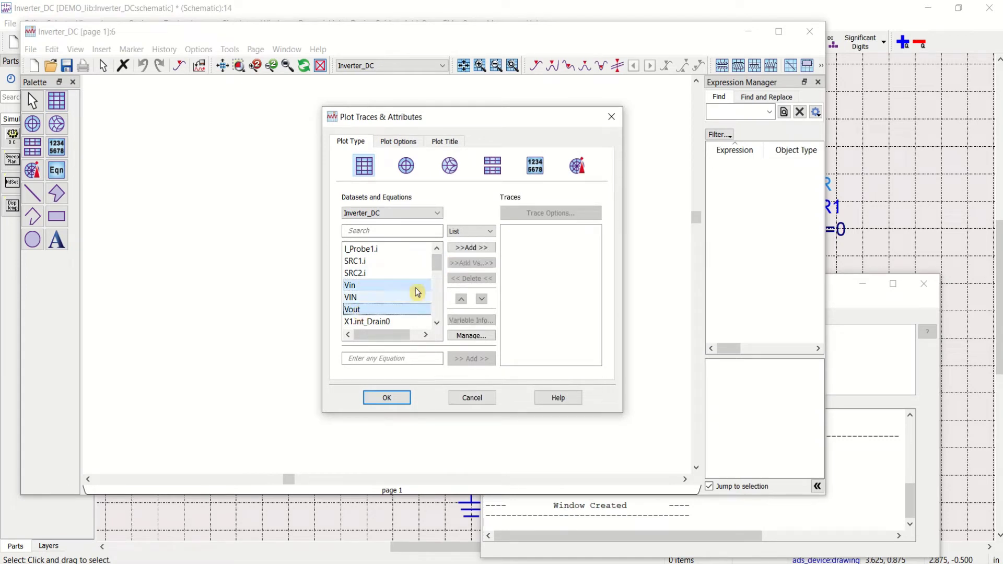
click(472, 249)
click(401, 395)
click(778, 37)
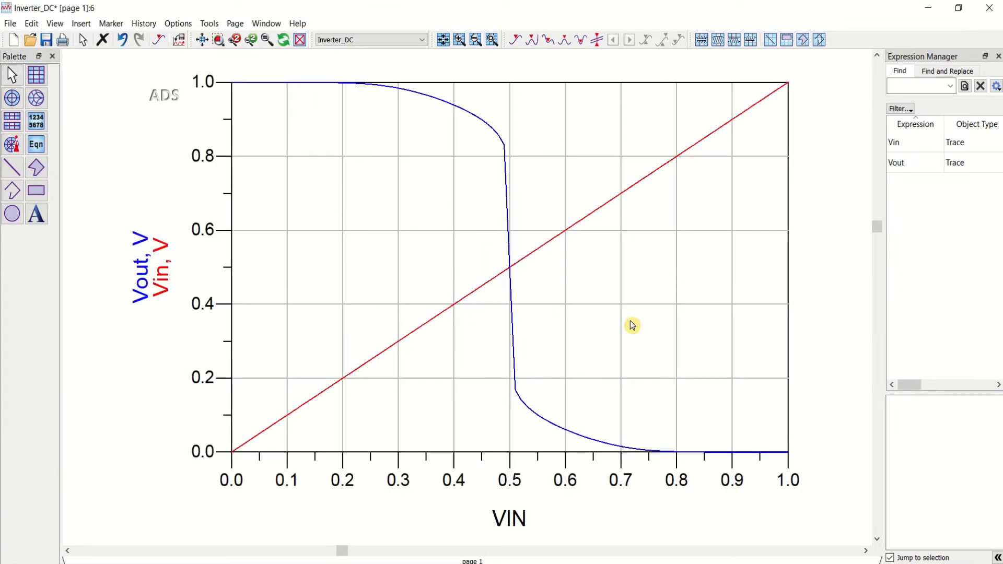
- Add circle symbols at the data points of the Vout trace
double_click(499, 139)
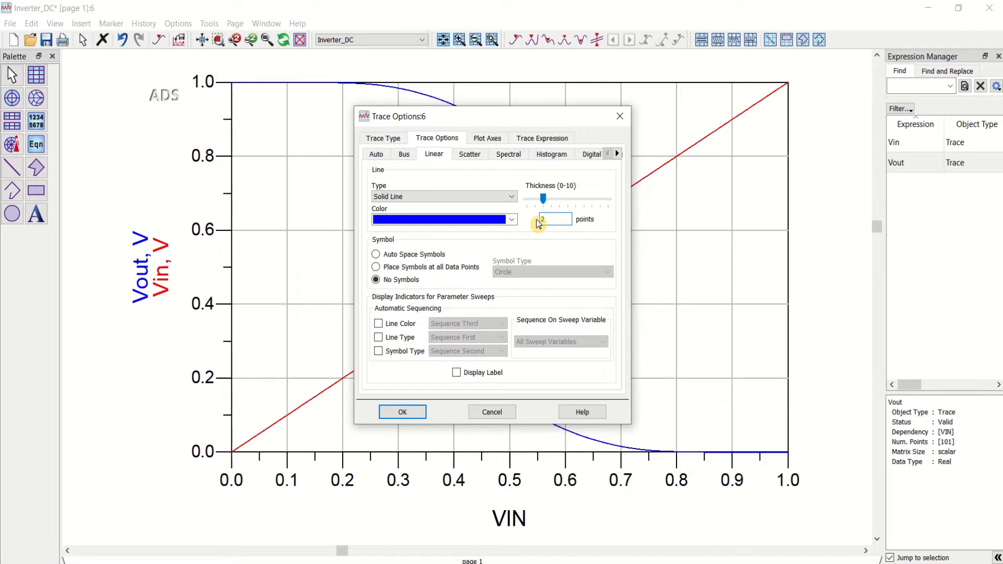
click(407, 256)
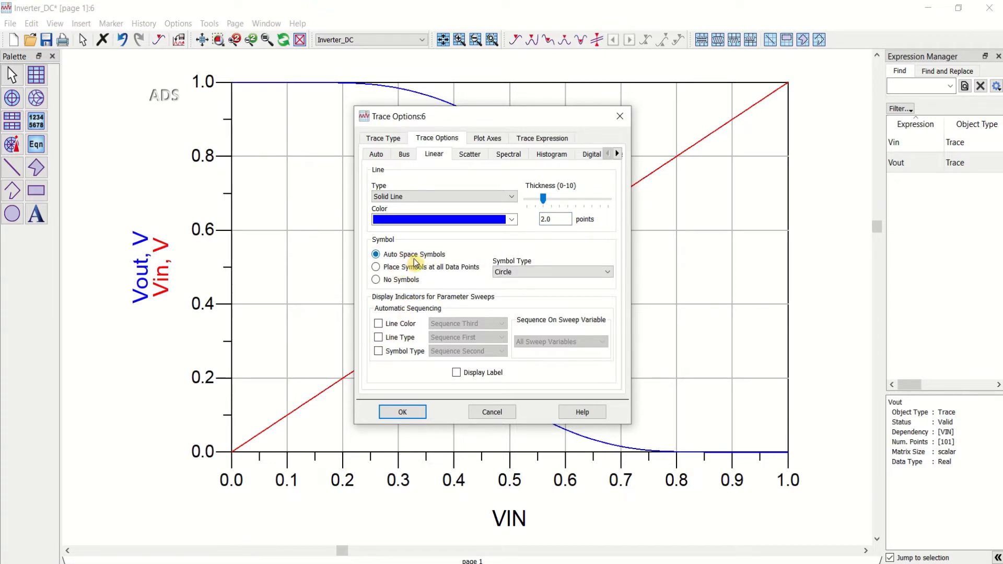
click(402, 412)
click(841, 266)
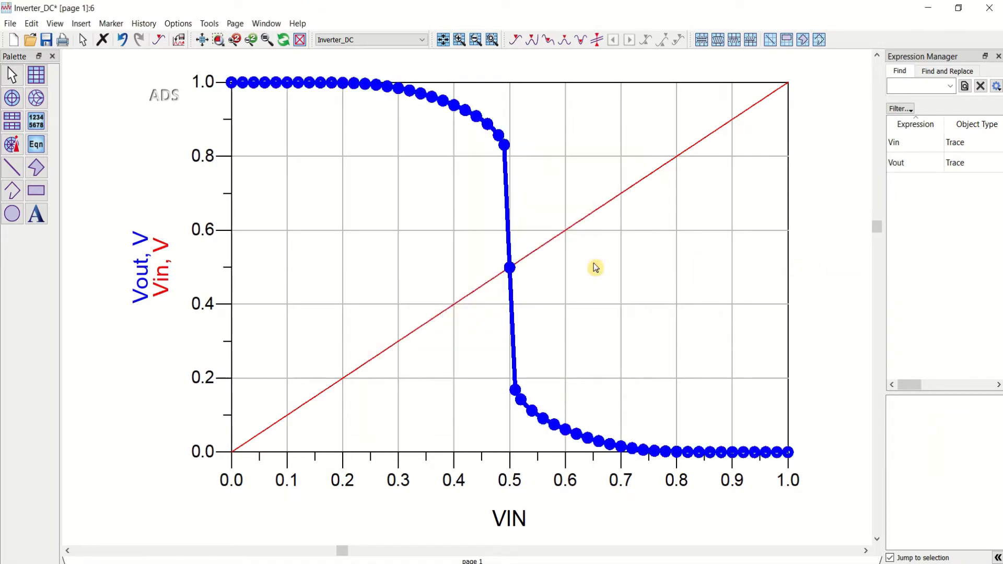
- Thicken the red Vin trace line to 1.5
double_click(408, 340)
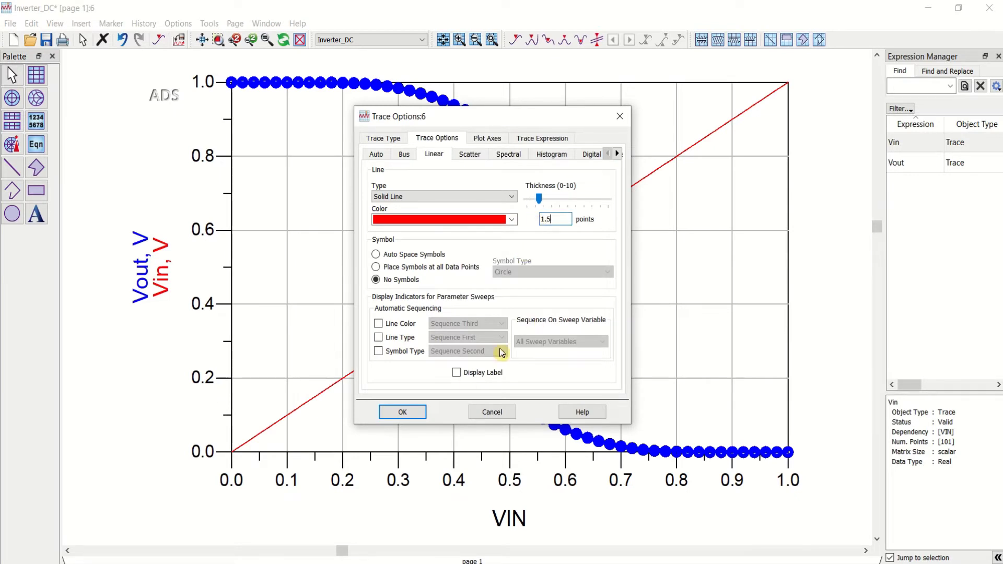
click(402, 412)
click(813, 261)
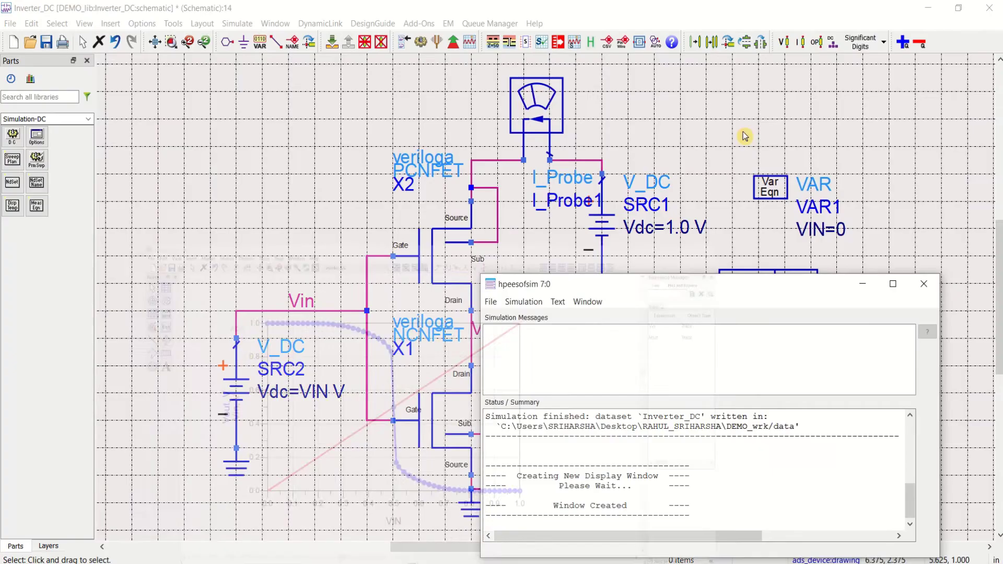
click(929, 7)
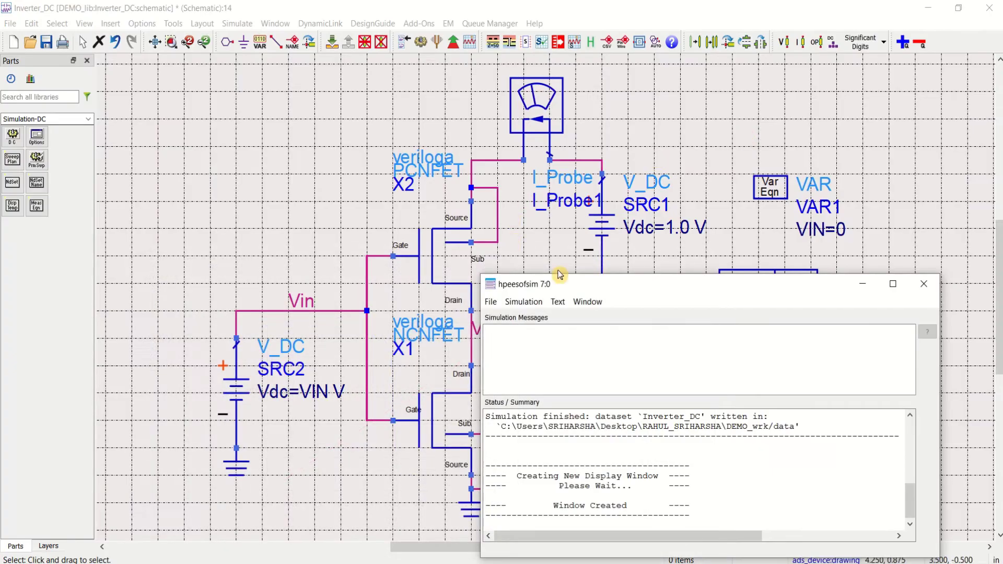
click(924, 283)
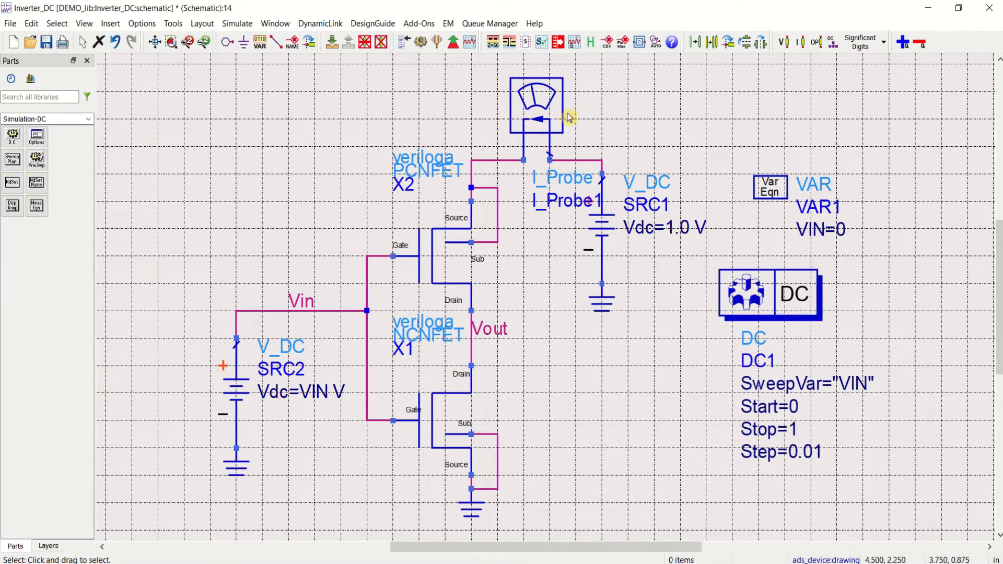
click(479, 197)
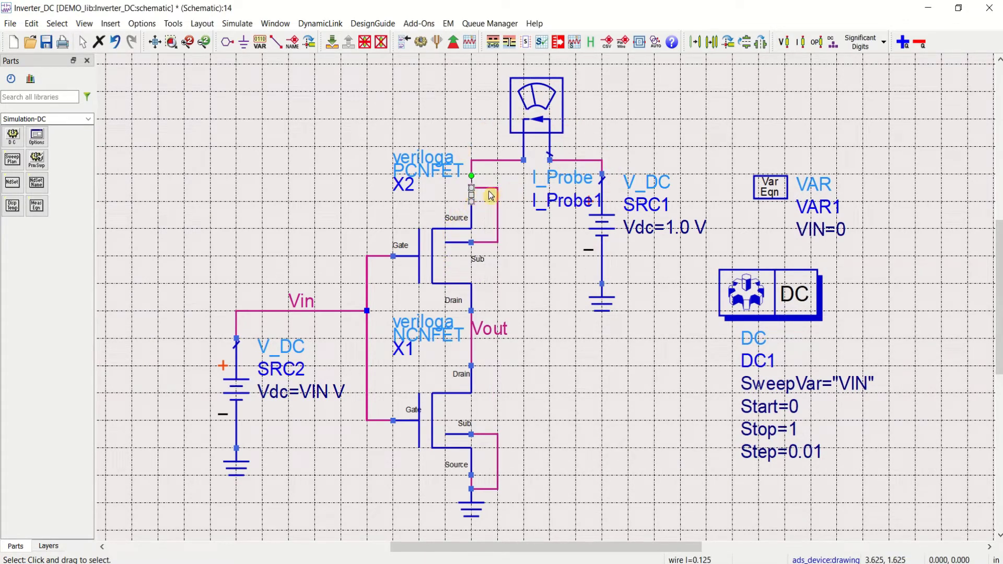
click(486, 196)
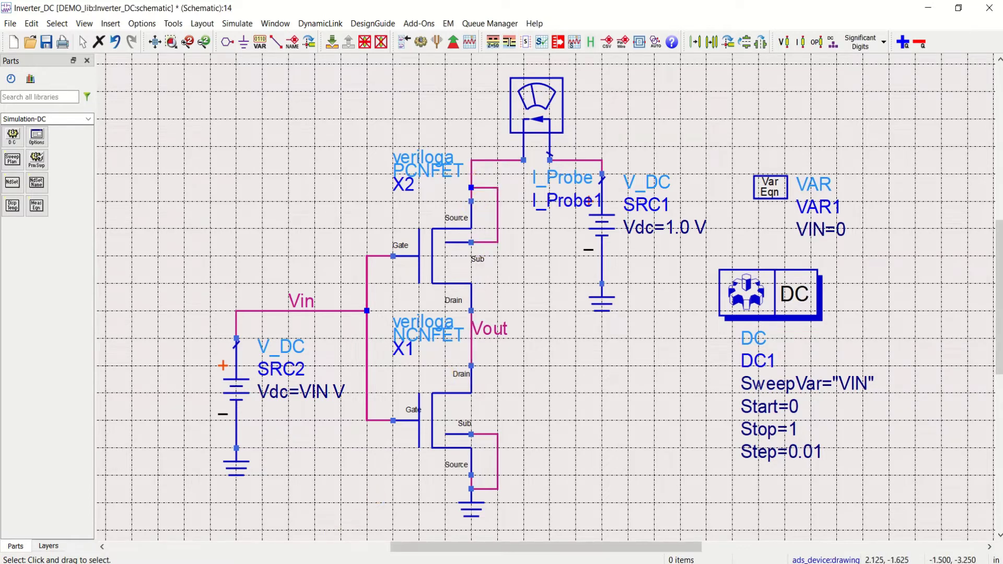
click(366, 538)
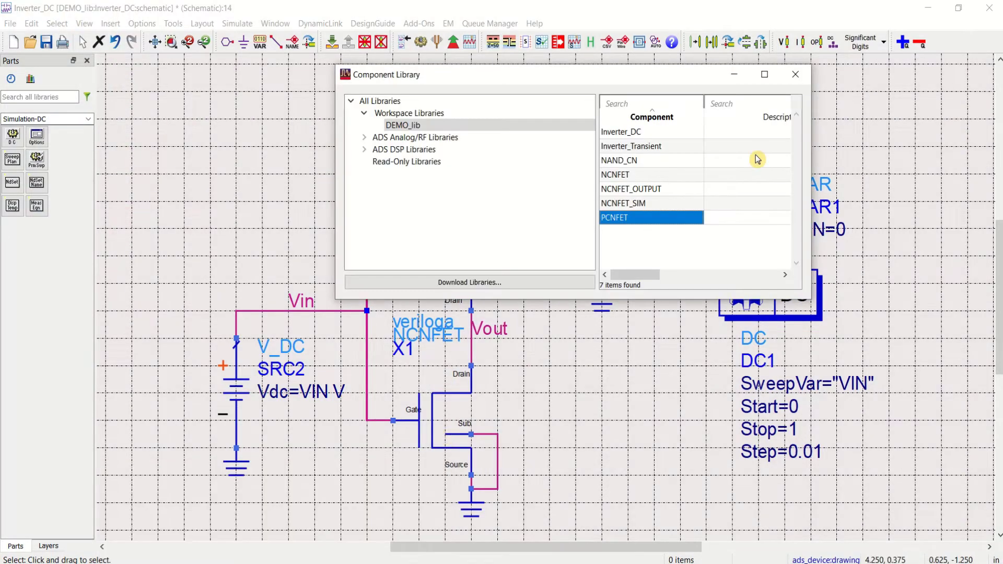
click(795, 73)
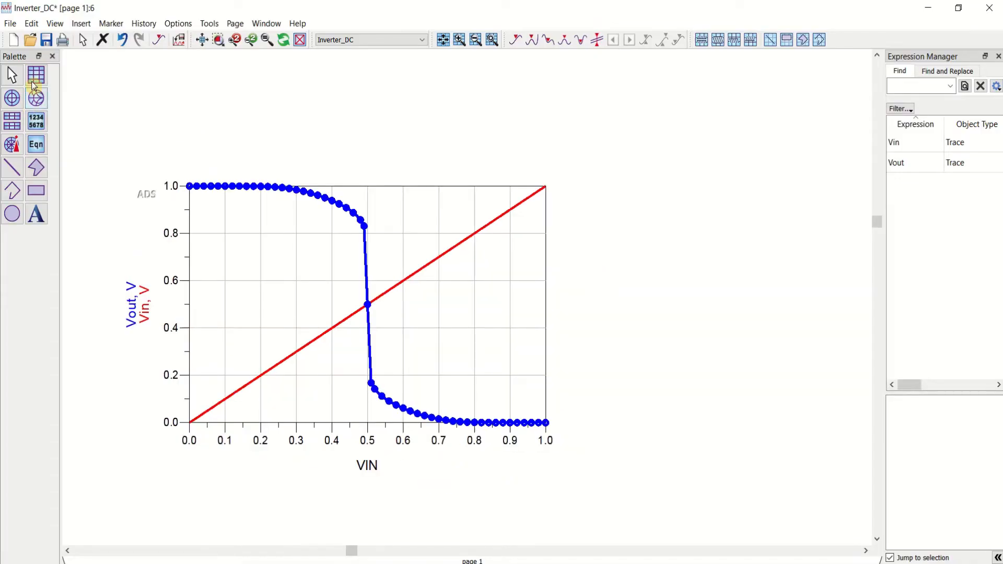
- Place a new rectangular plot to the right showing the I_Probe1.i trace
click(38, 76)
click(590, 191)
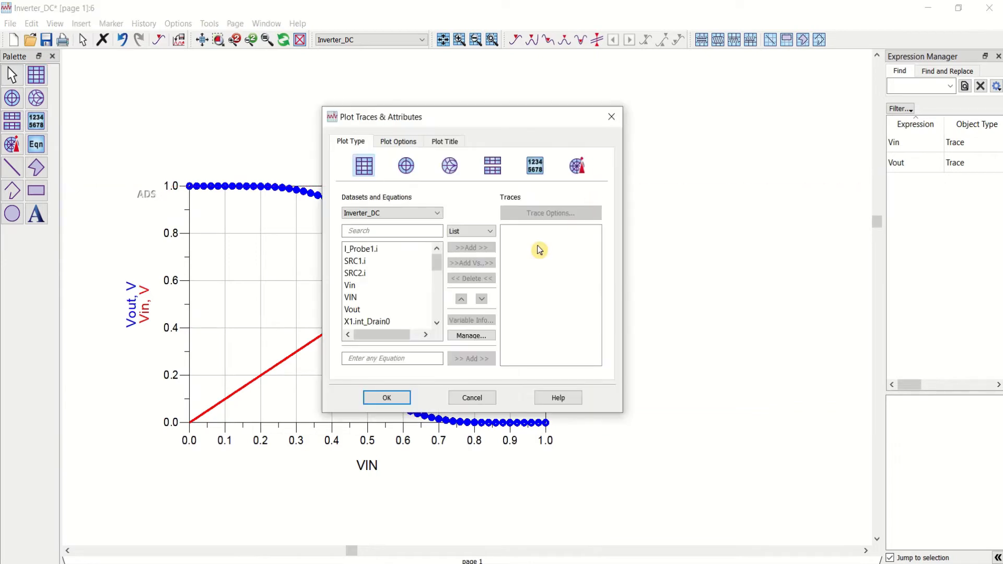
click(372, 251)
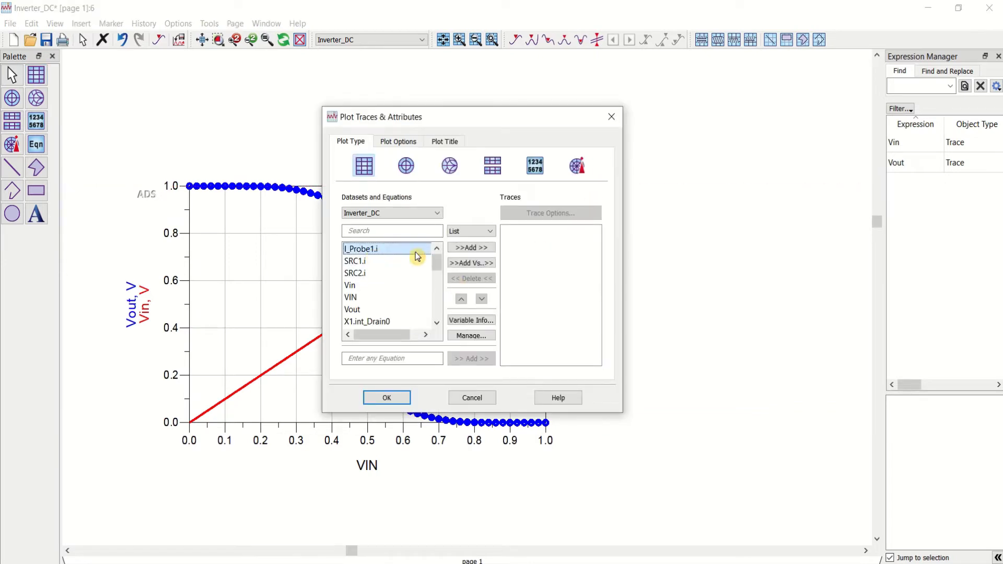
click(473, 249)
click(390, 398)
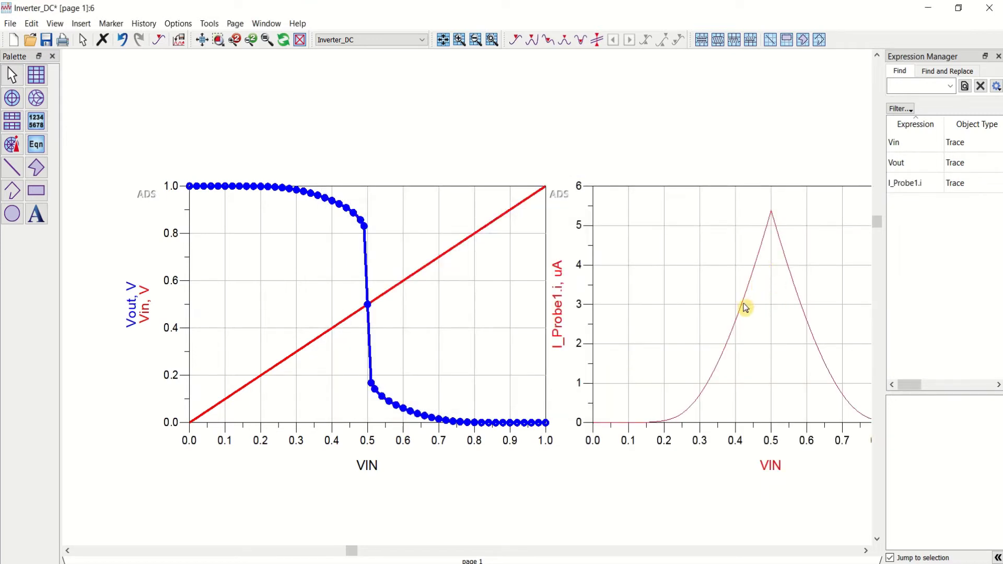
- Style the I_Probe1.i trace blue with a Short Dash line type
double_click(745, 308)
click(513, 224)
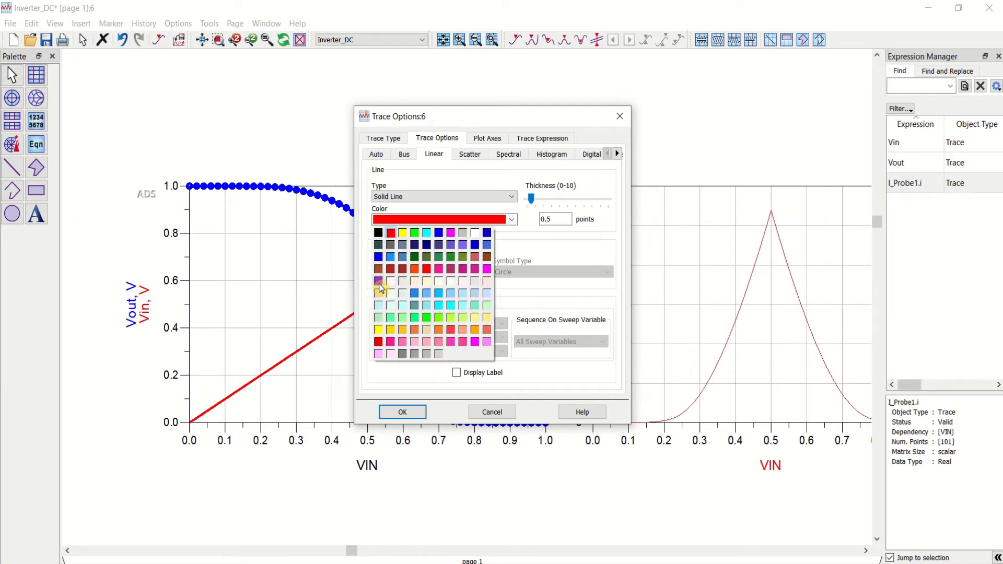
click(392, 258)
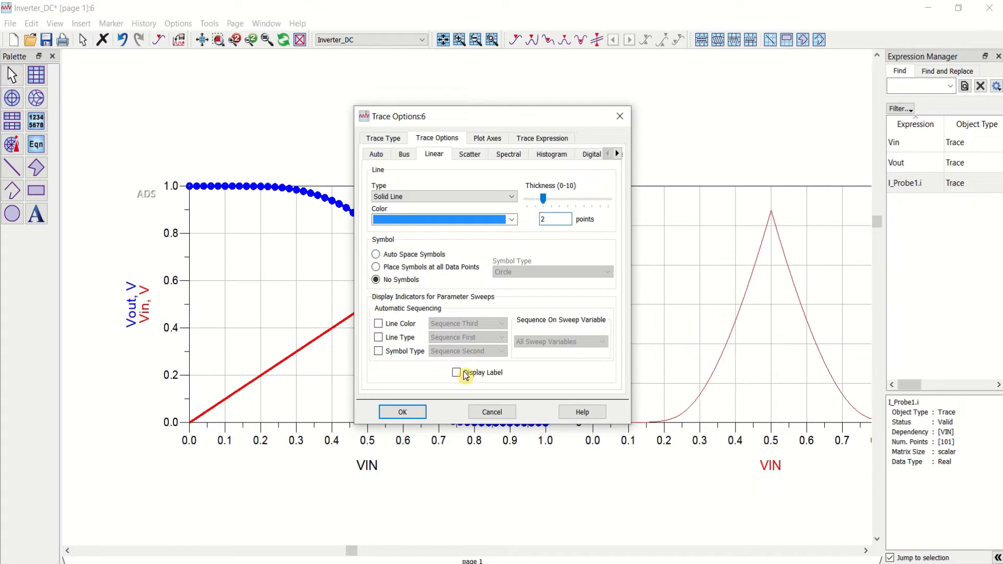
click(491, 196)
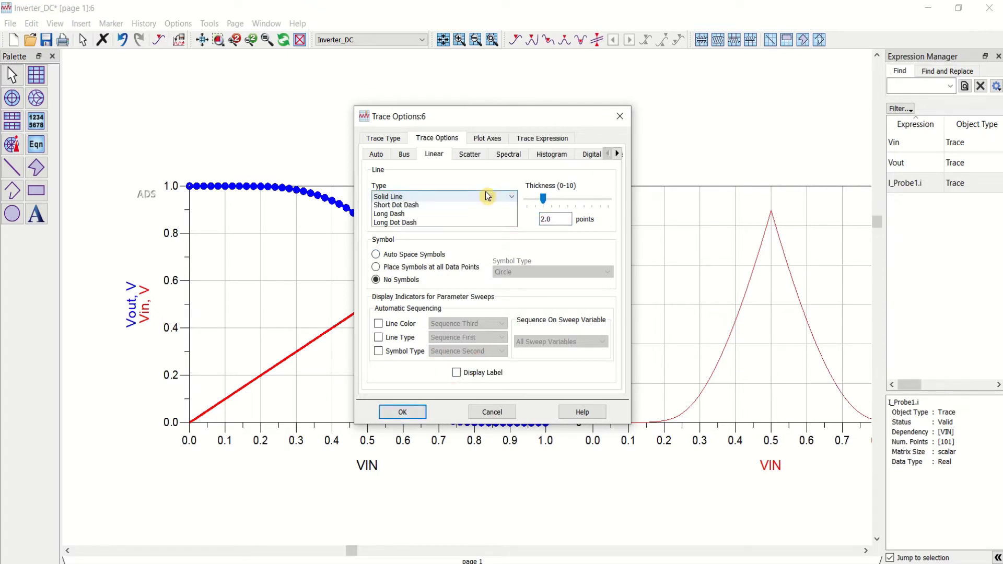
click(411, 235)
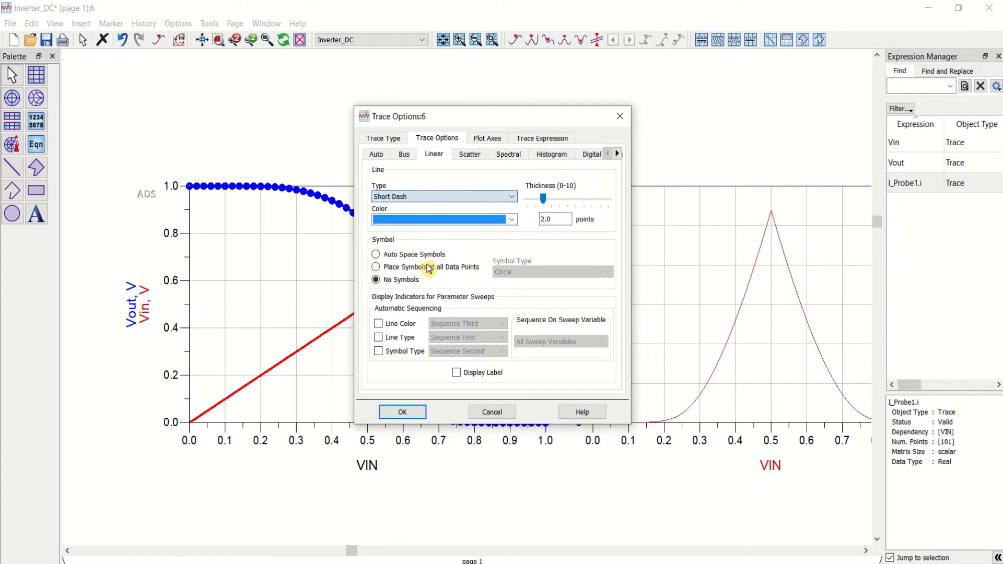
click(403, 412)
- Move the dashed current trace onto the Vin/Vout plot, recolour it purple, and minimize the display
click(707, 267)
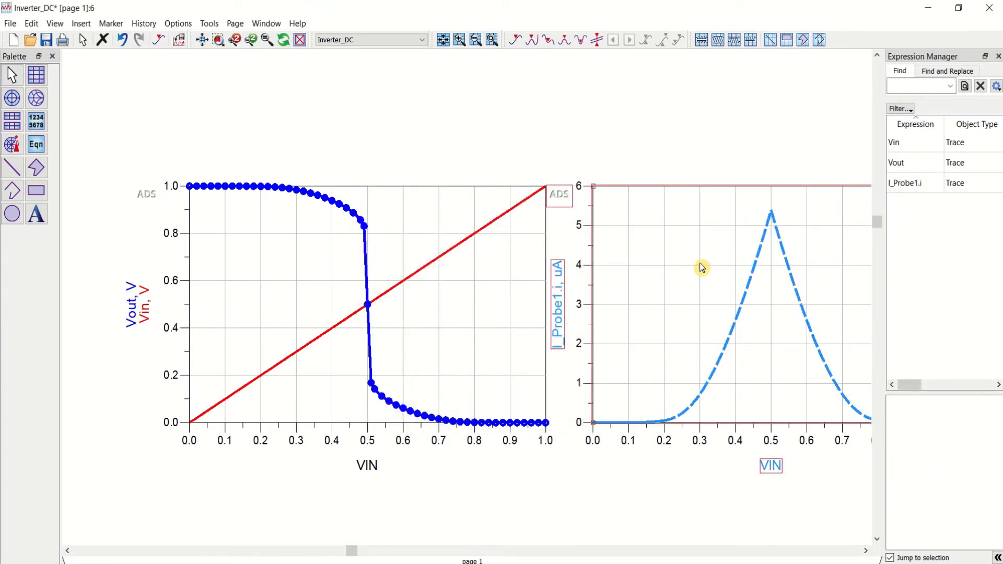
mouse_move(306, 261)
mouse_down()
mouse_move(293, 262)
mouse_move(337, 262)
mouse_up()
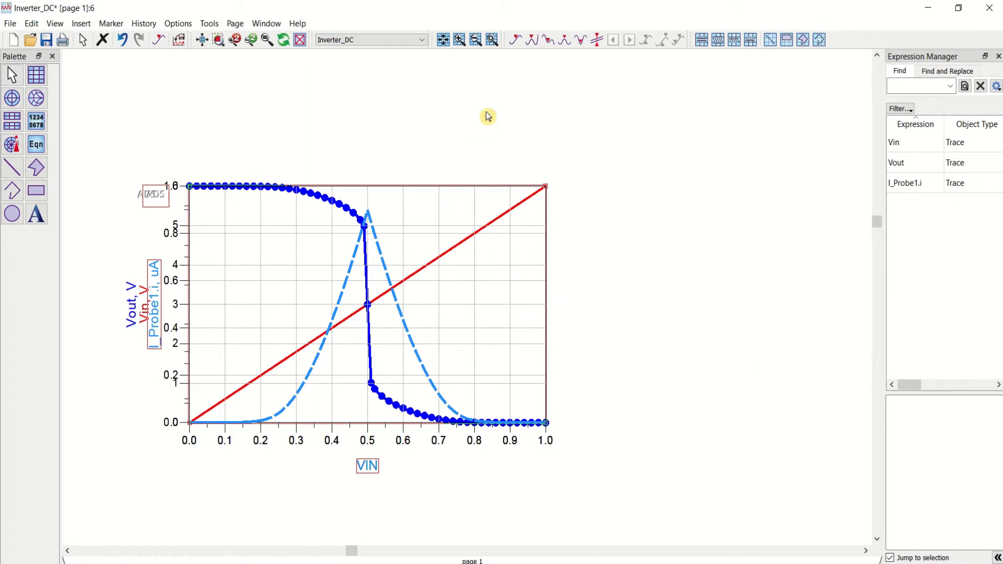
scroll(488, 116, up, 1)
double_click(542, 223)
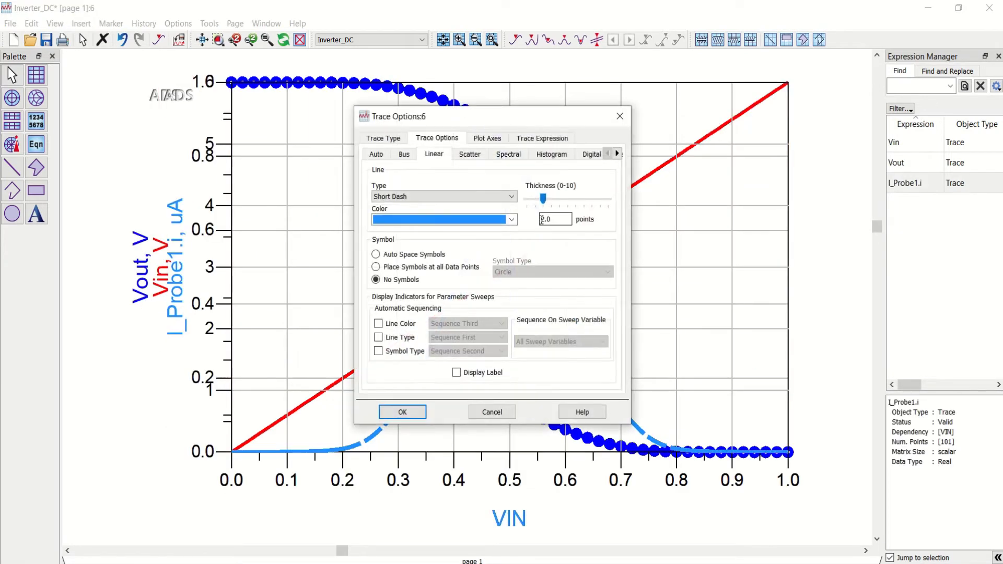
click(514, 220)
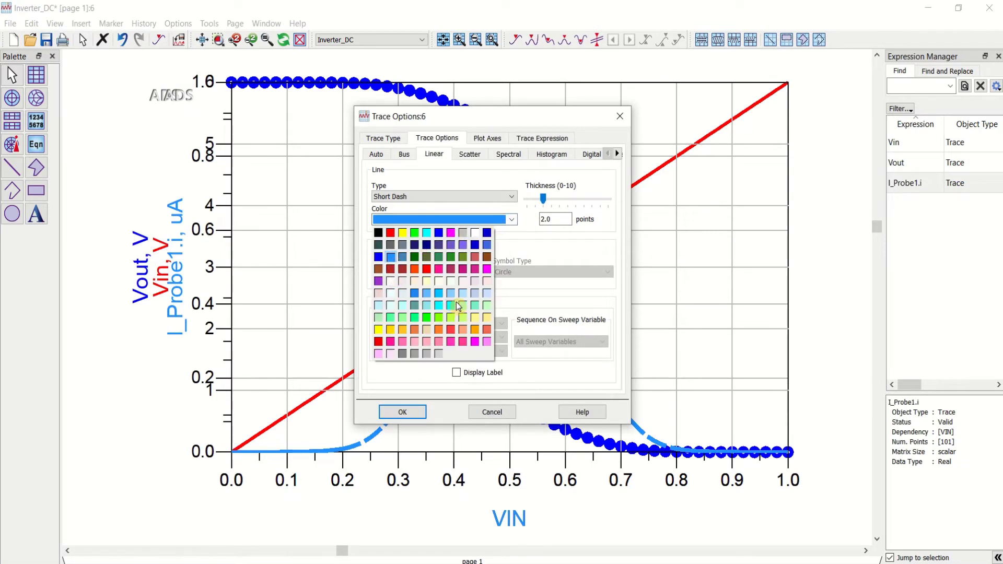
click(380, 283)
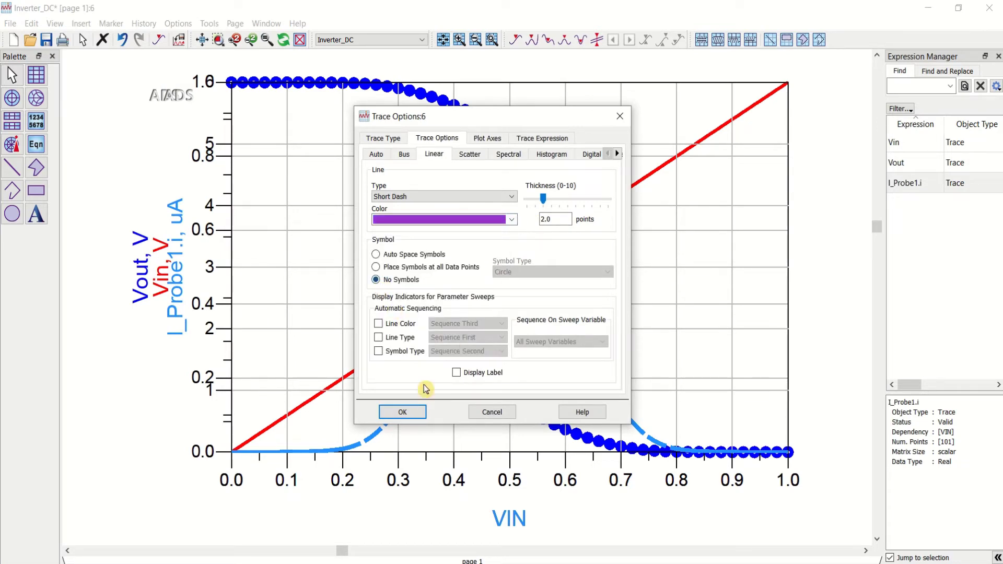
click(403, 413)
click(816, 274)
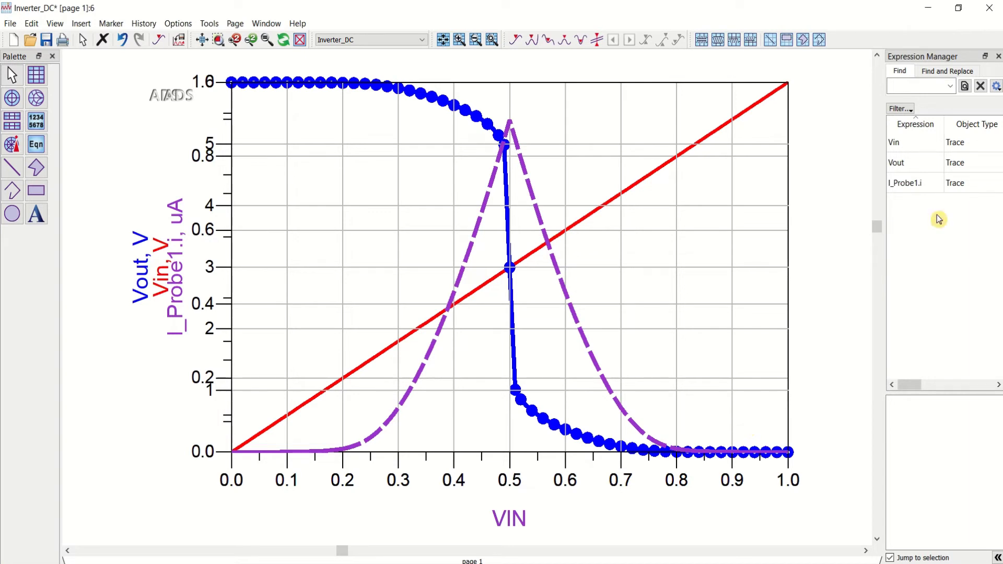
click(928, 7)
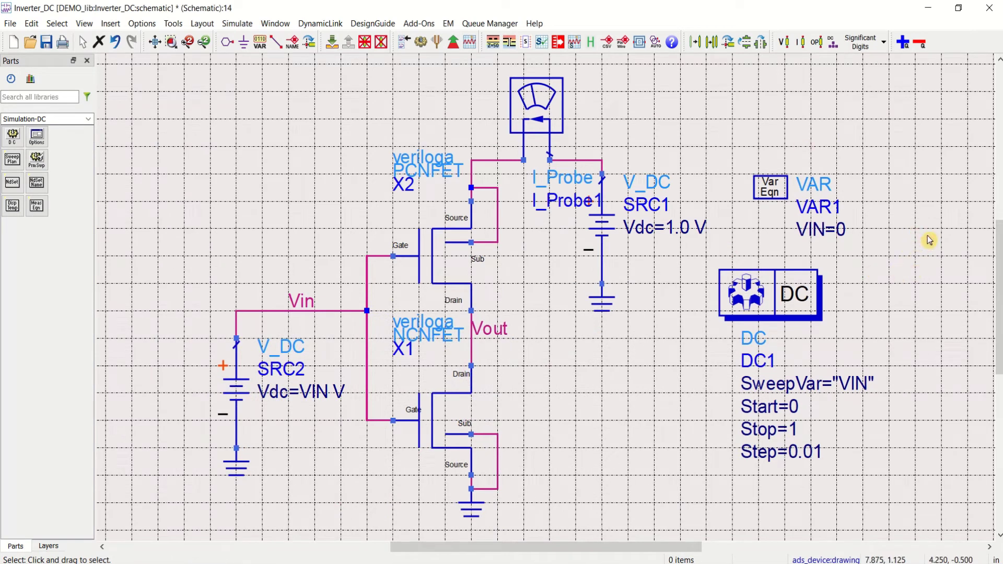
- Close the Inverter_DC schematic, answering the save prompt, and maximize the ADS main window
click(991, 8)
click(483, 308)
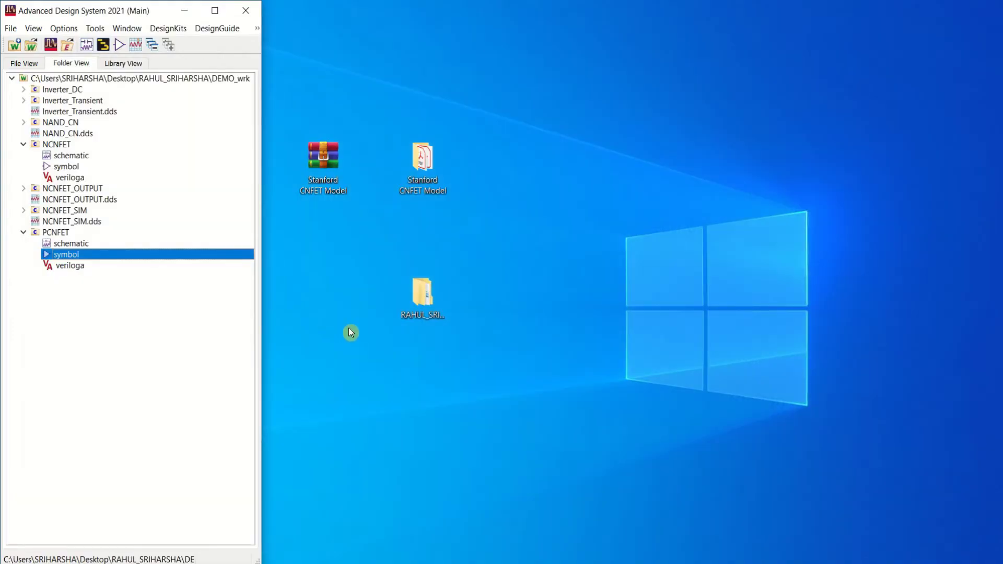
click(215, 10)
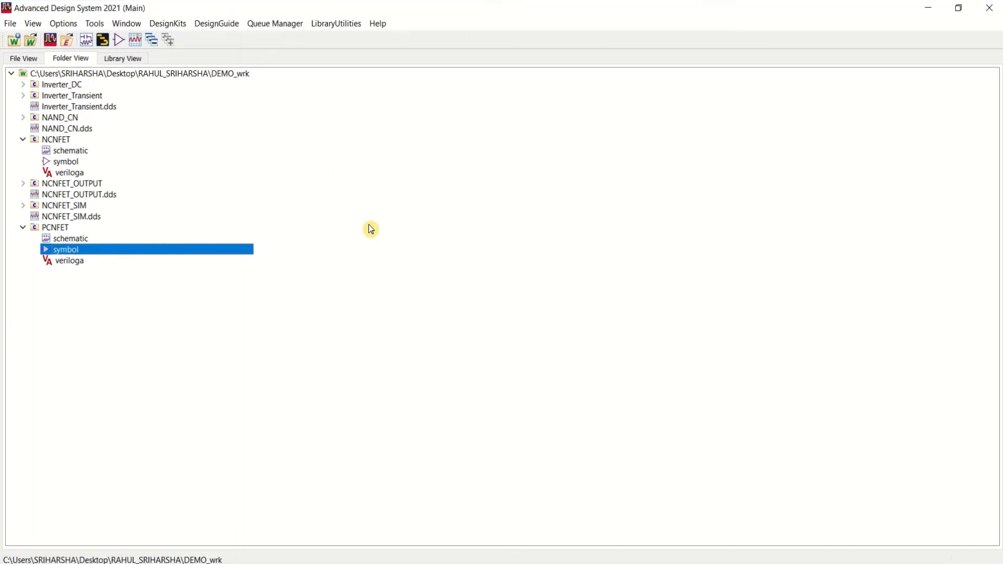
- Open the Inverter_Transient schematic, move its TRANSIENT block upward, and run the transient simulation
click(23, 96)
double_click(70, 108)
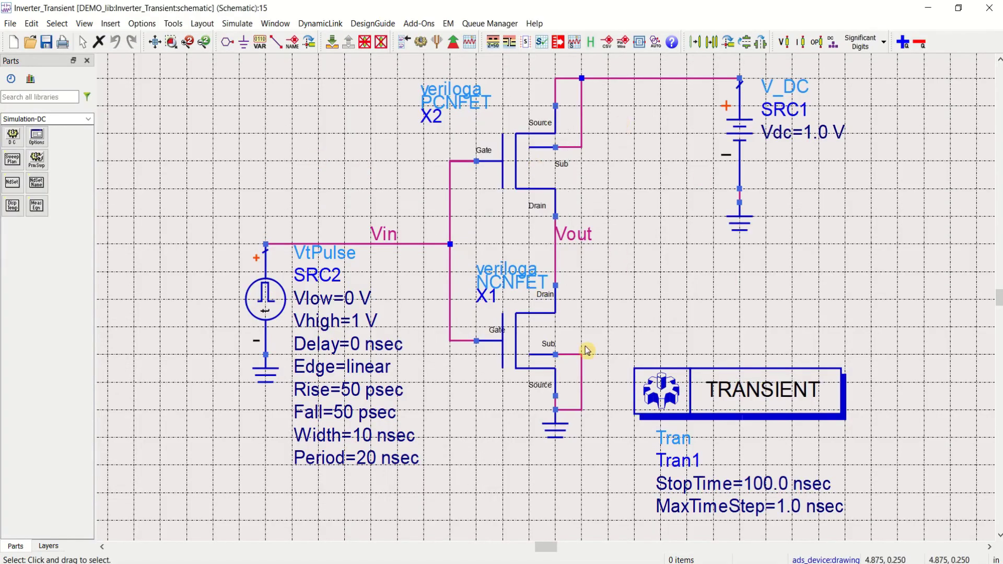
drag(760, 421, 746, 351)
scroll(580, 323, up, 1)
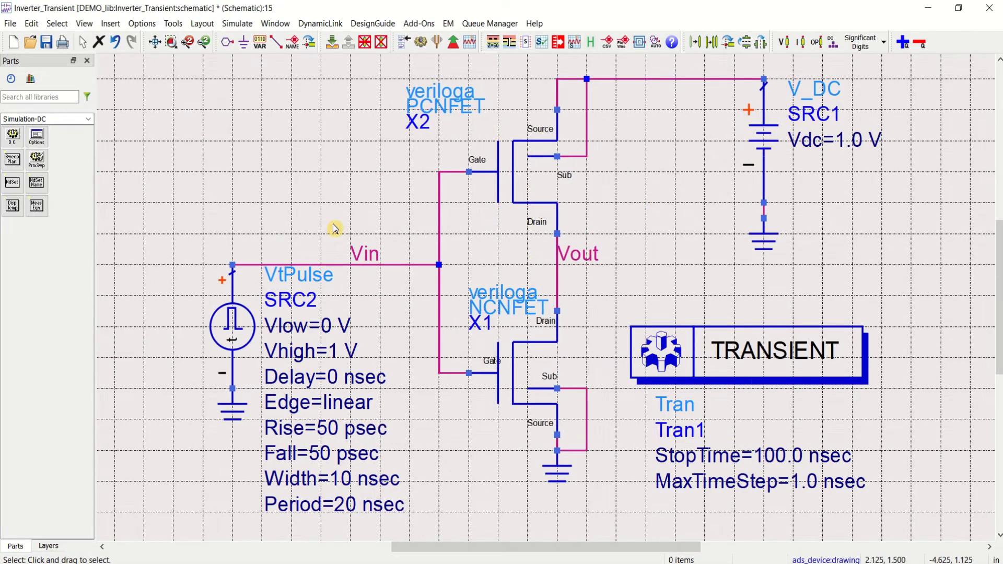
click(242, 339)
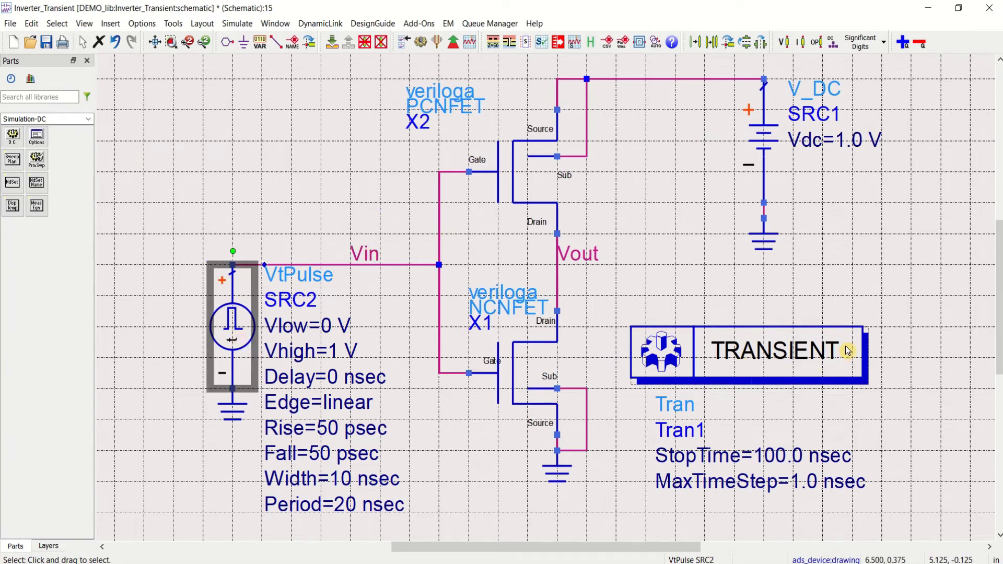
click(731, 349)
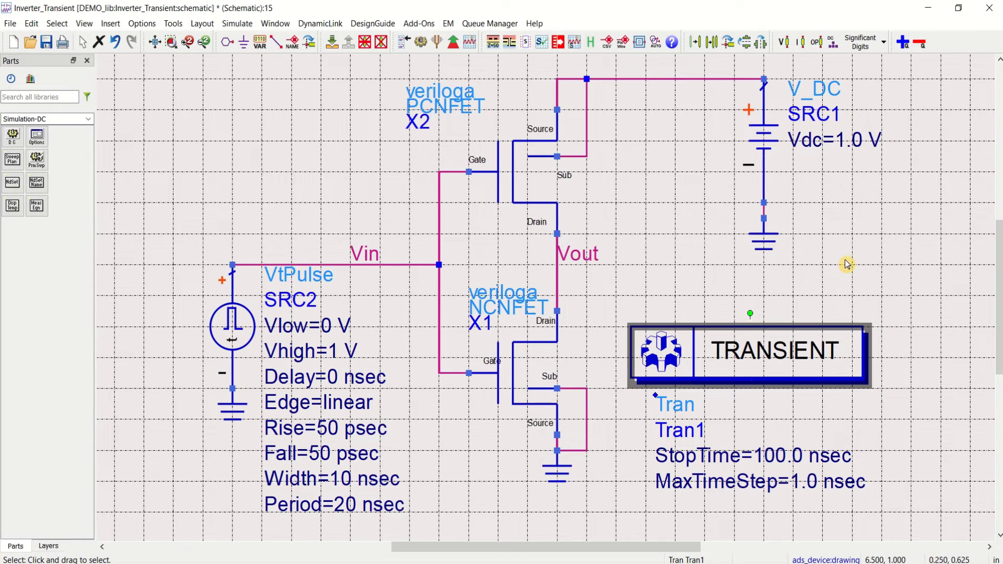
click(422, 46)
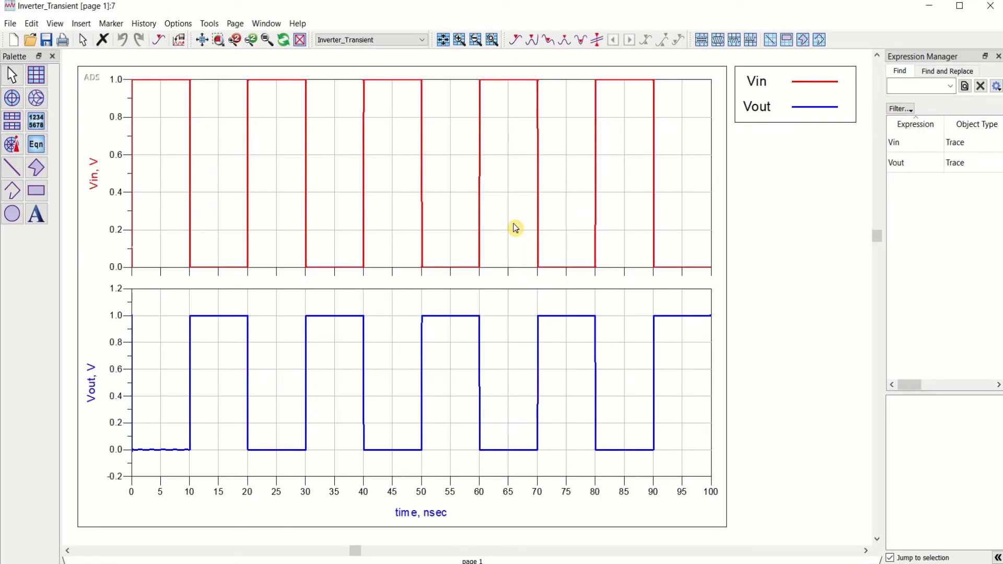
- Check the Vout and Vin transient traces, then close the Inverter_Transient results window
click(191, 399)
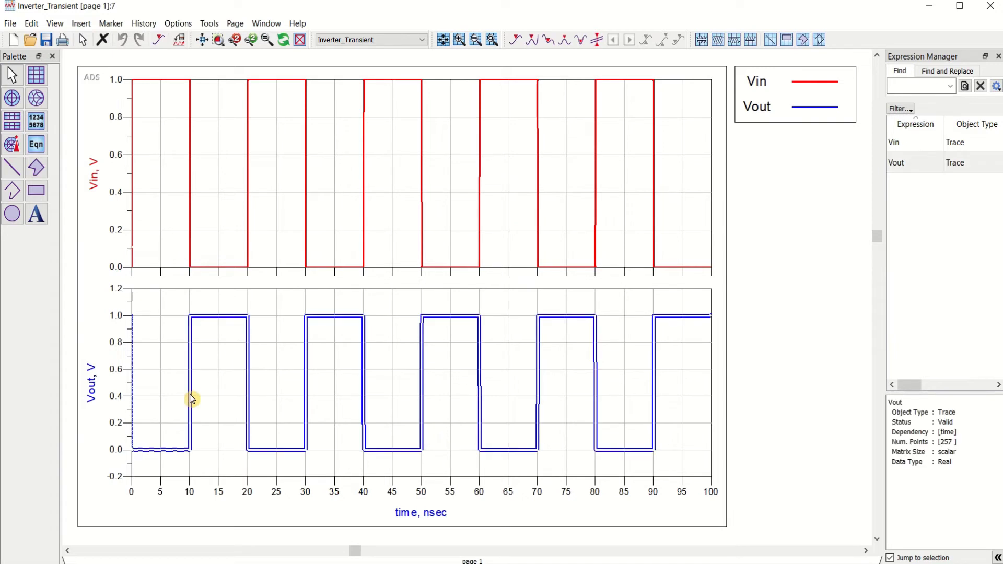
click(138, 82)
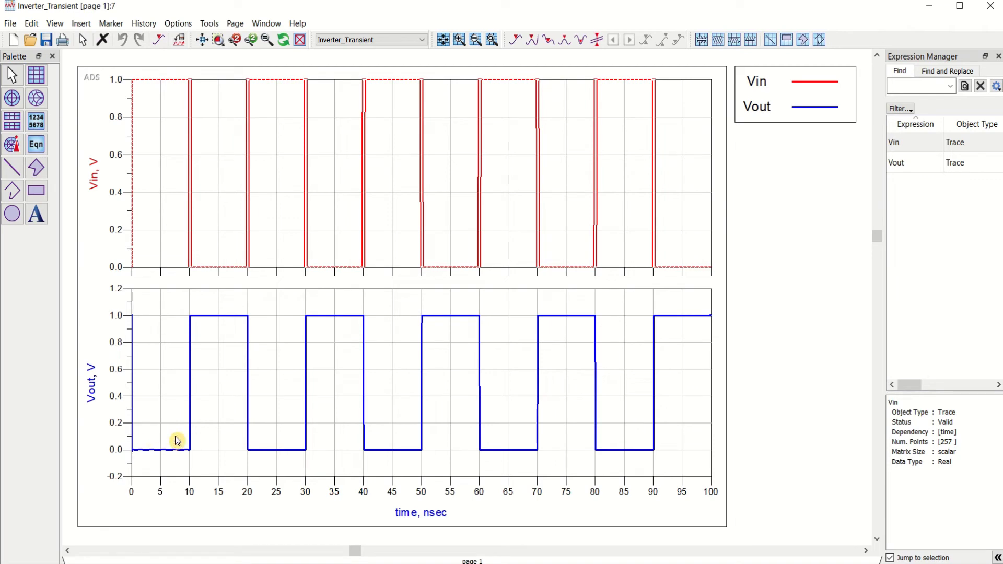
click(234, 232)
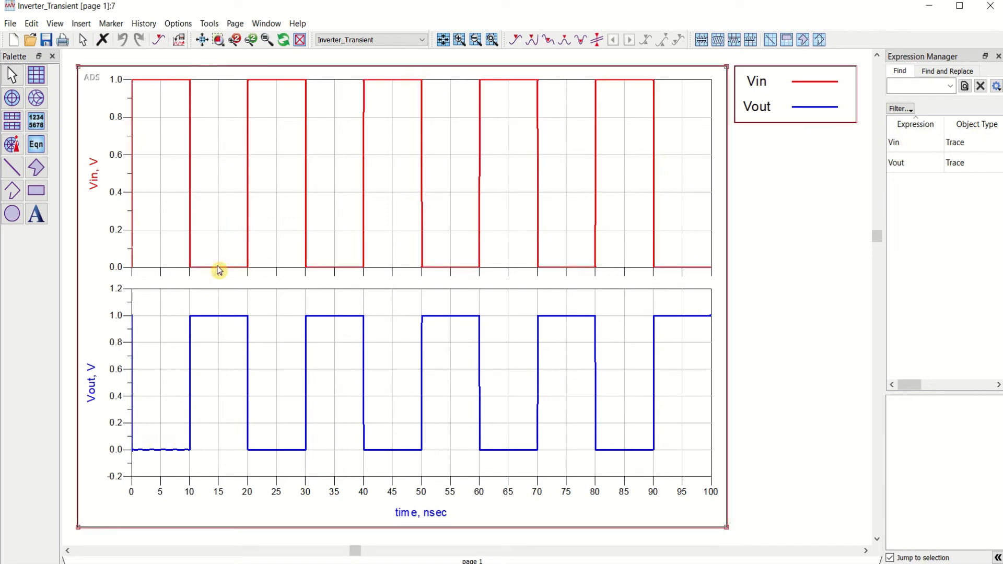
click(990, 6)
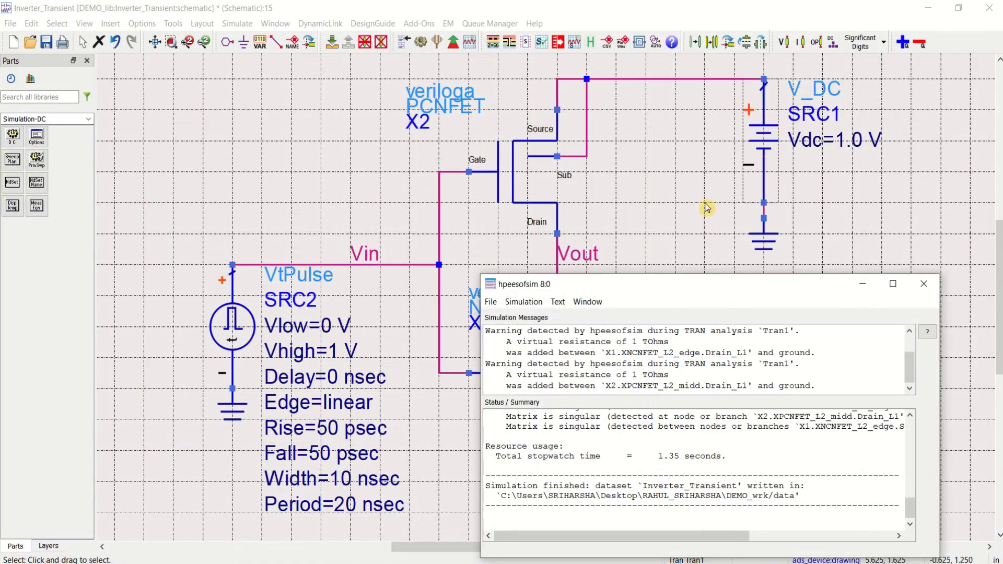
- Close the simulation log, save and close Inverter_Transient, and open the NAND_CN schematic
click(925, 285)
click(990, 8)
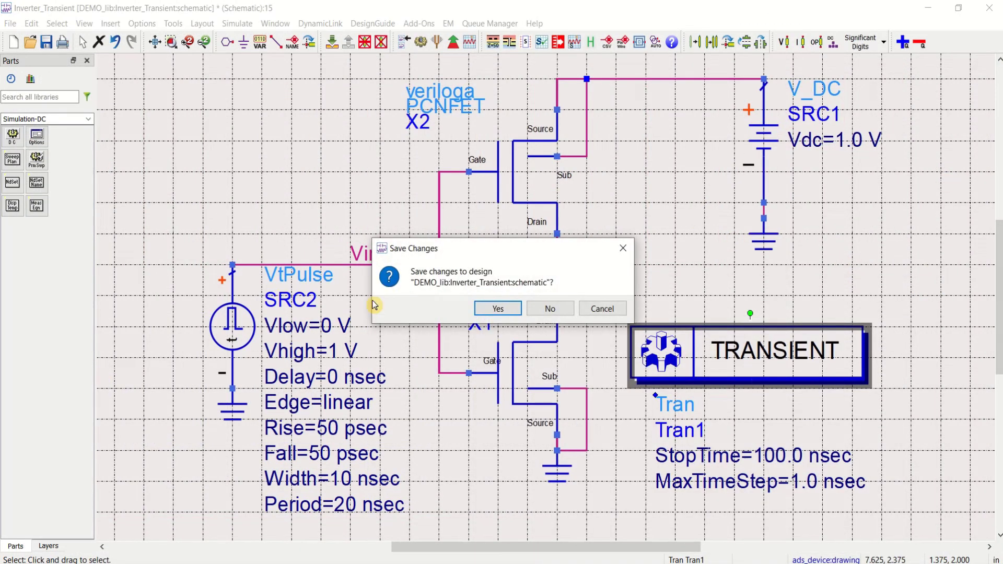
click(499, 311)
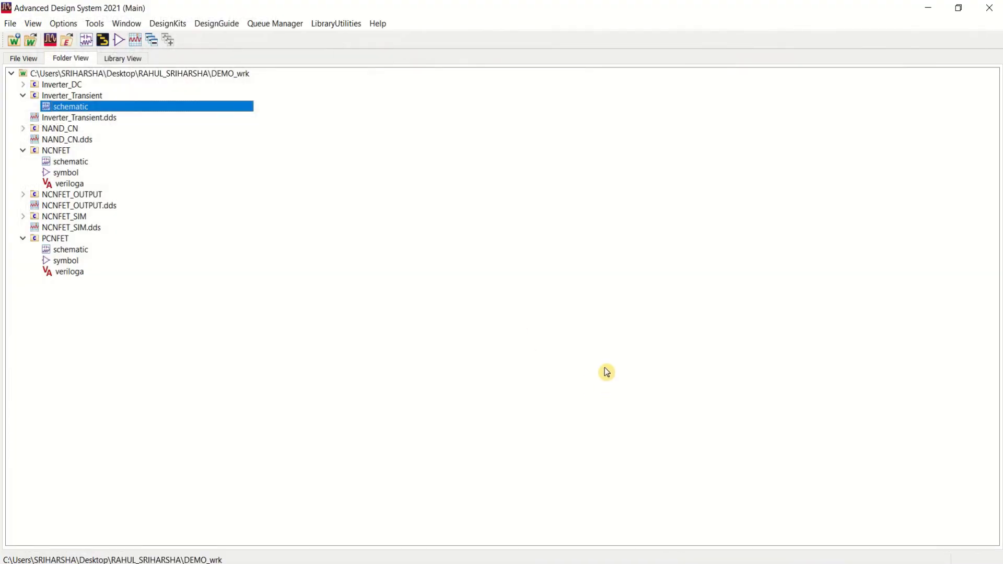
click(24, 129)
double_click(63, 139)
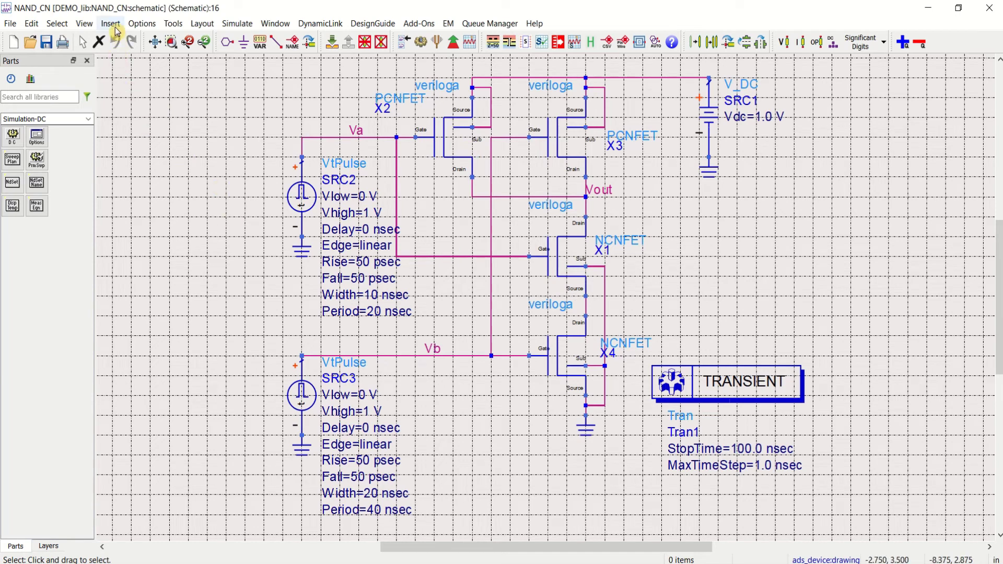
- Set the schematic grid Display to Dots in the Grid/Snap preferences
click(142, 23)
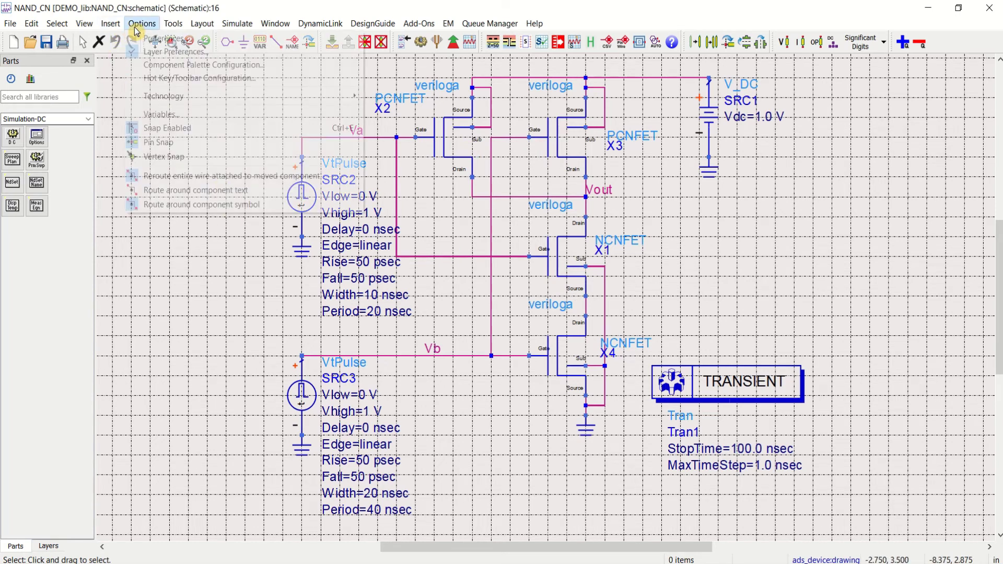
click(166, 39)
click(71, 73)
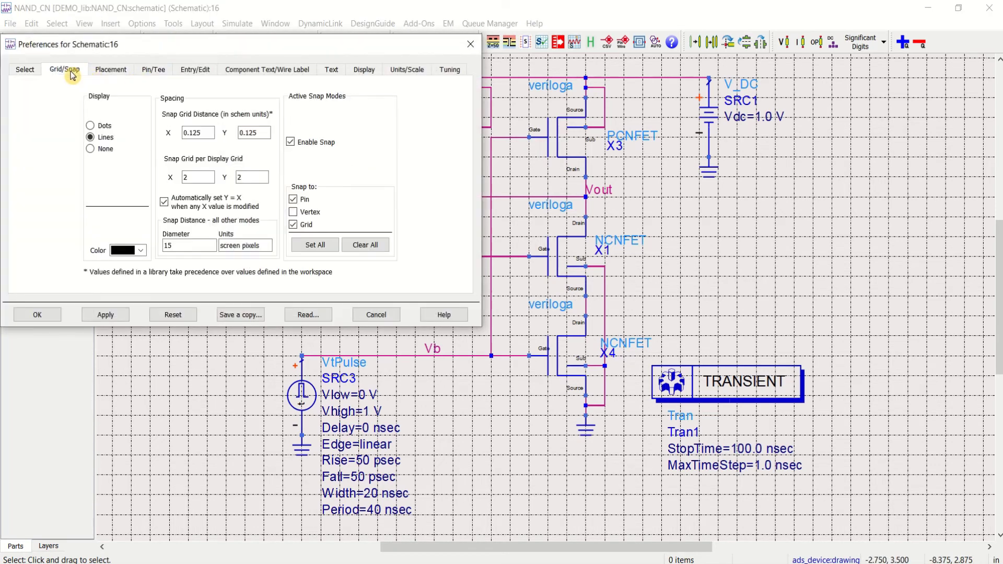
click(100, 126)
click(36, 314)
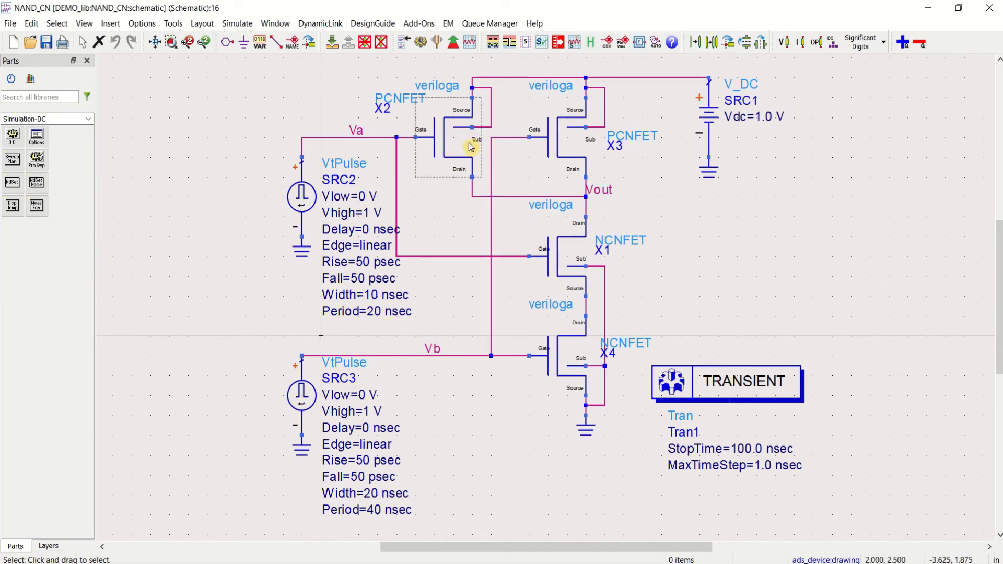
- Inspect the NAND transistors X2, X3, X1 and X4 one by one
click(450, 146)
click(561, 143)
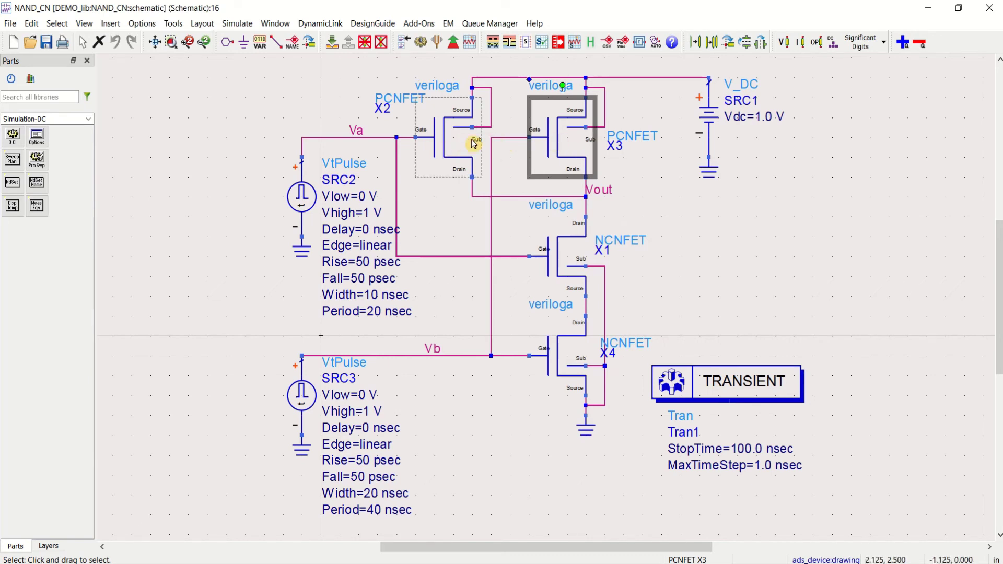
click(453, 144)
click(569, 168)
click(569, 264)
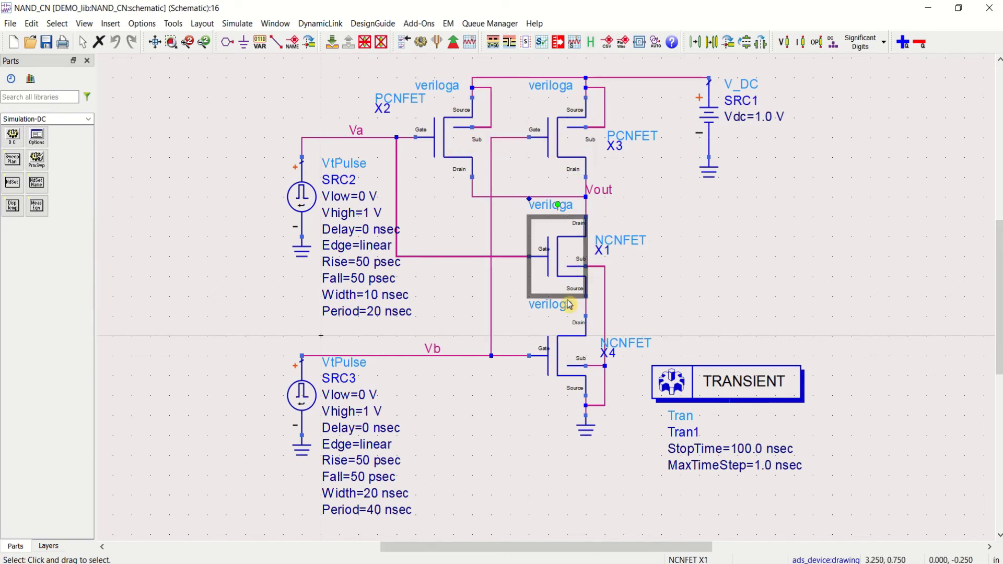
click(569, 376)
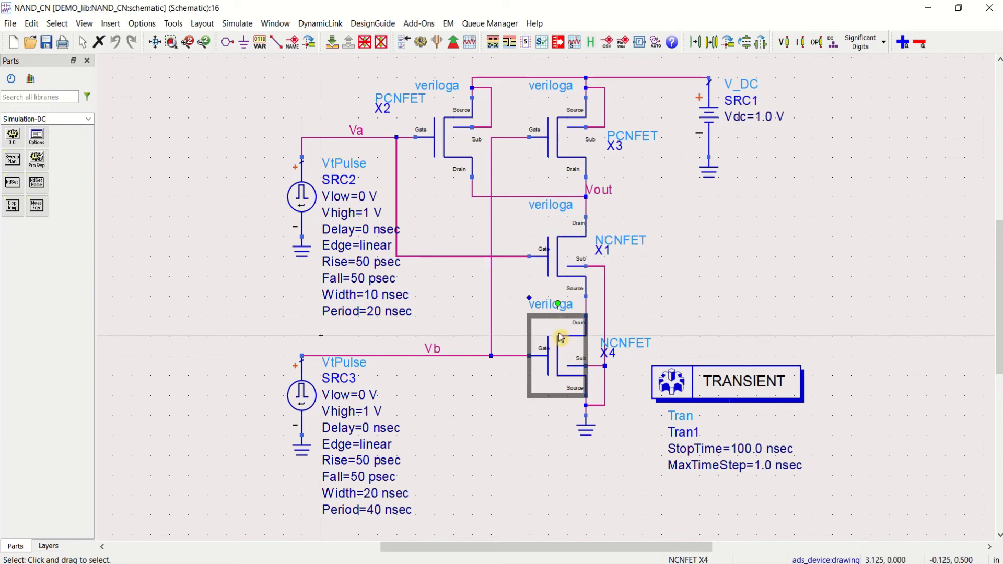
click(697, 255)
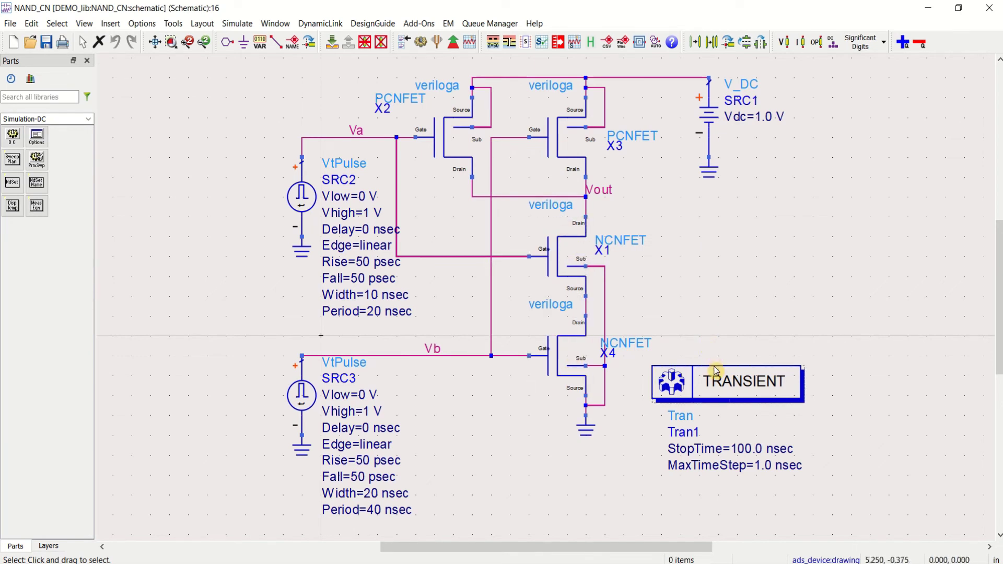
- Drag the TRANSIENT block up beside X1, then check the Va, Vb and Vout net labels
drag(715, 370, 744, 279)
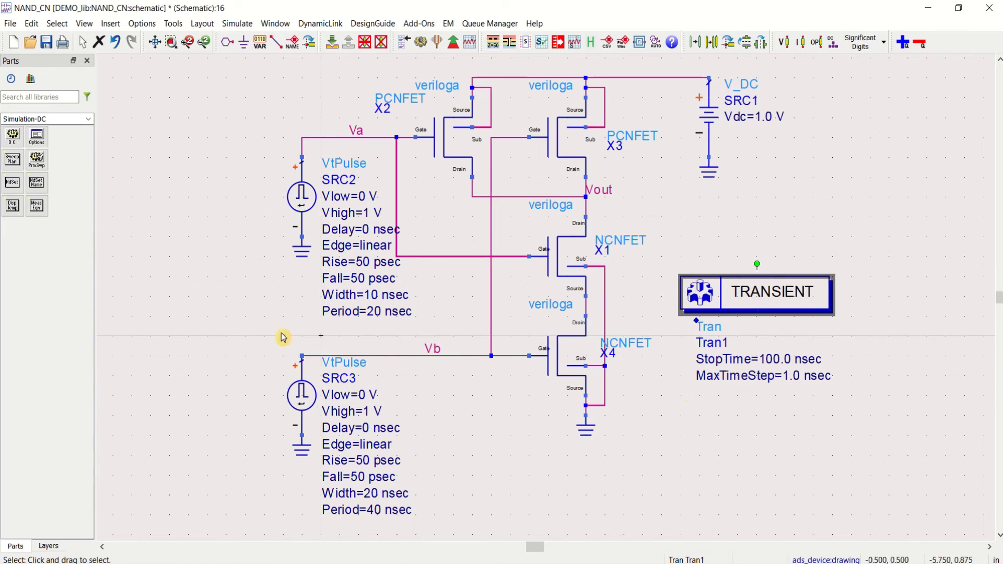
click(358, 137)
click(433, 351)
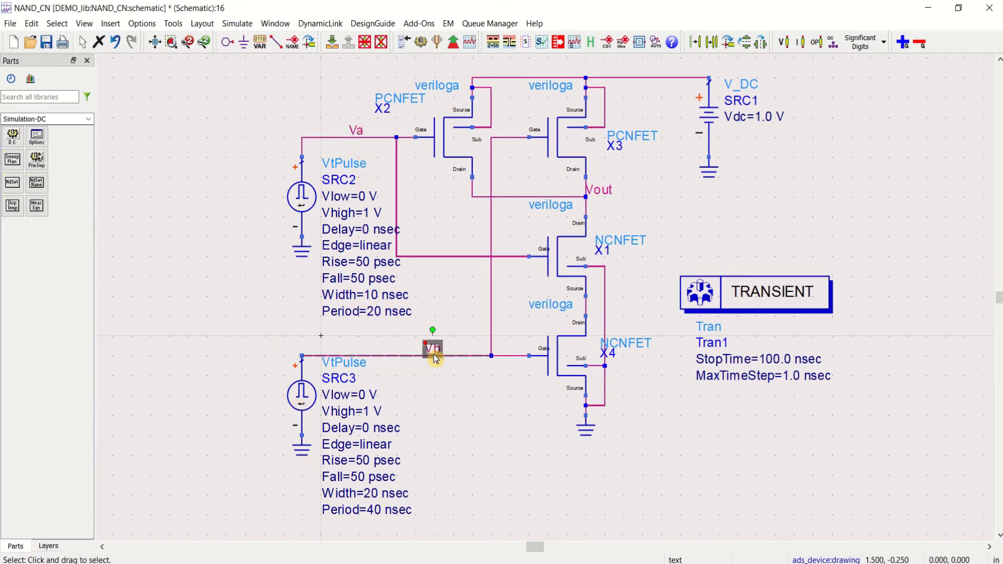
click(479, 420)
click(601, 191)
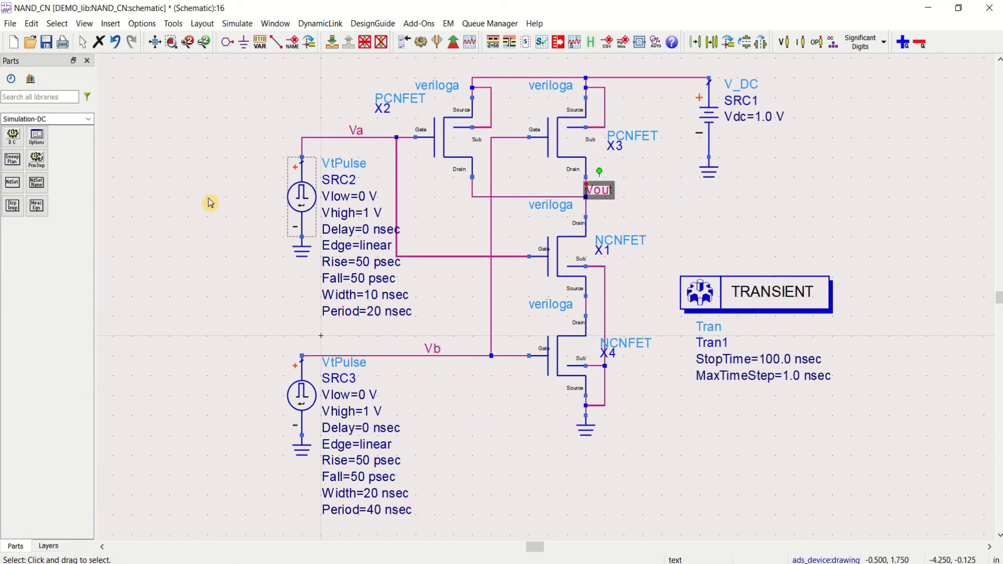
click(246, 178)
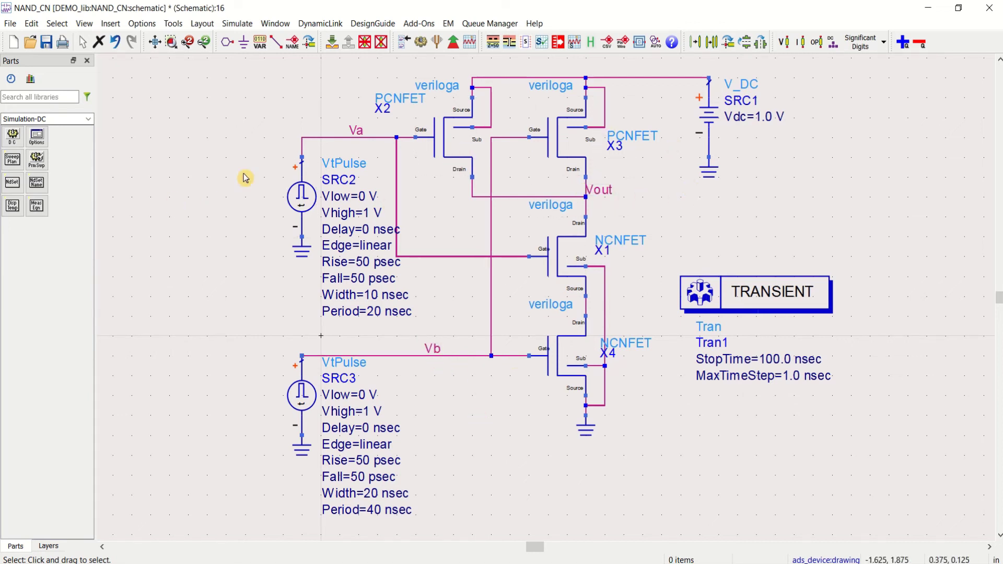
- Run the NAND_CN transient simulation to plot Va, Vb and Vout over 0–100 ns
click(422, 47)
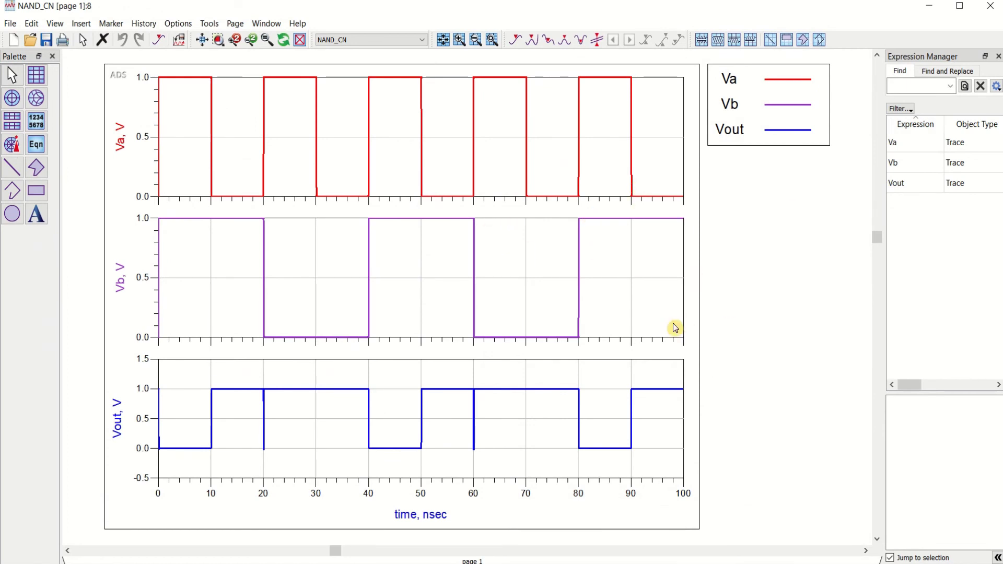
- Change the Vb trace colour from purple to magenta in Trace Options
double_click(199, 225)
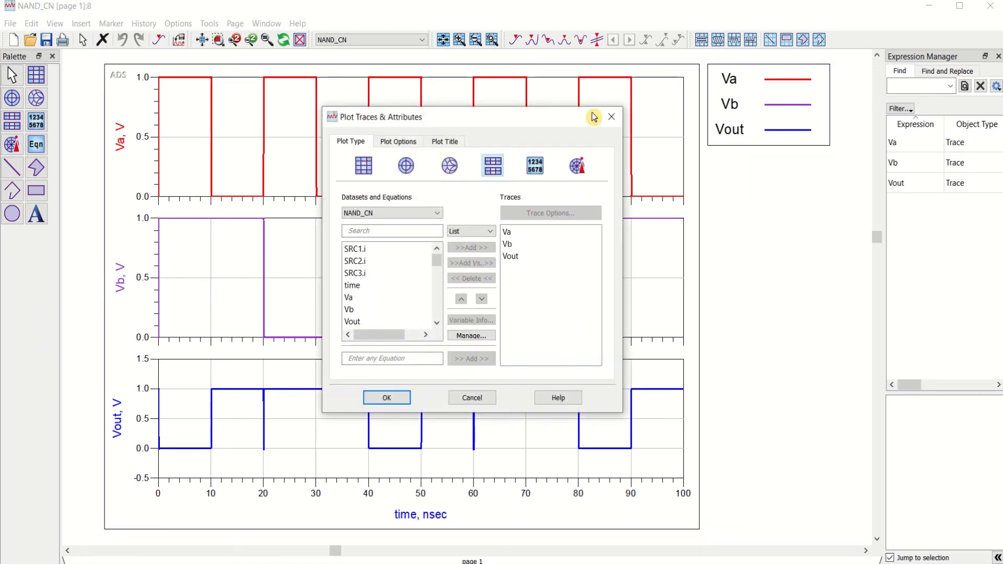
click(607, 118)
double_click(123, 282)
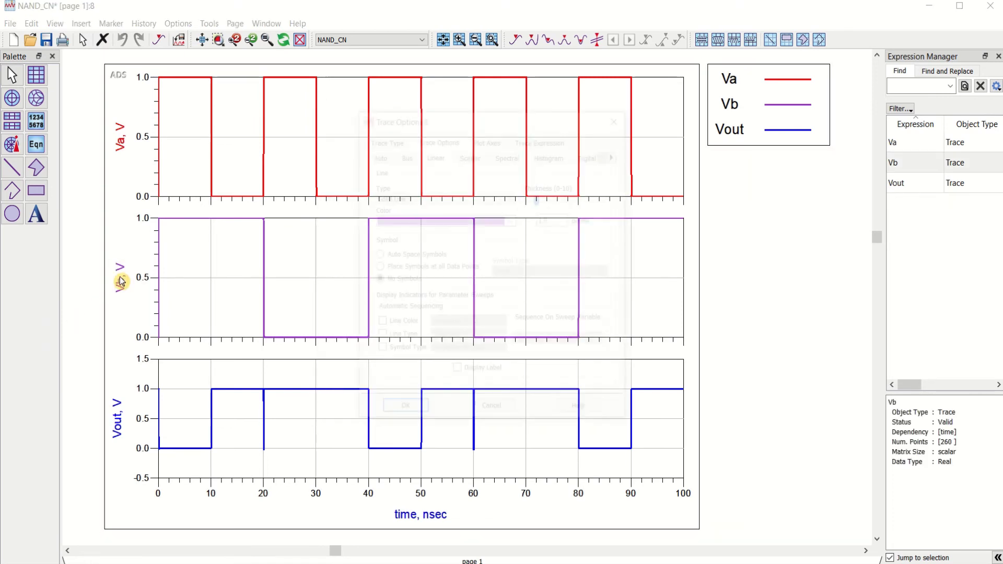
click(513, 221)
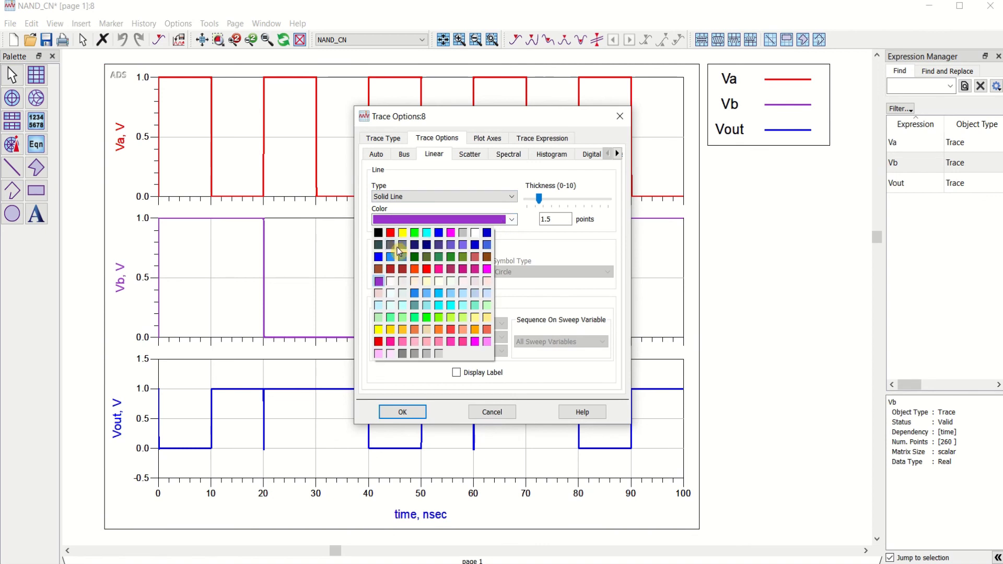
click(487, 269)
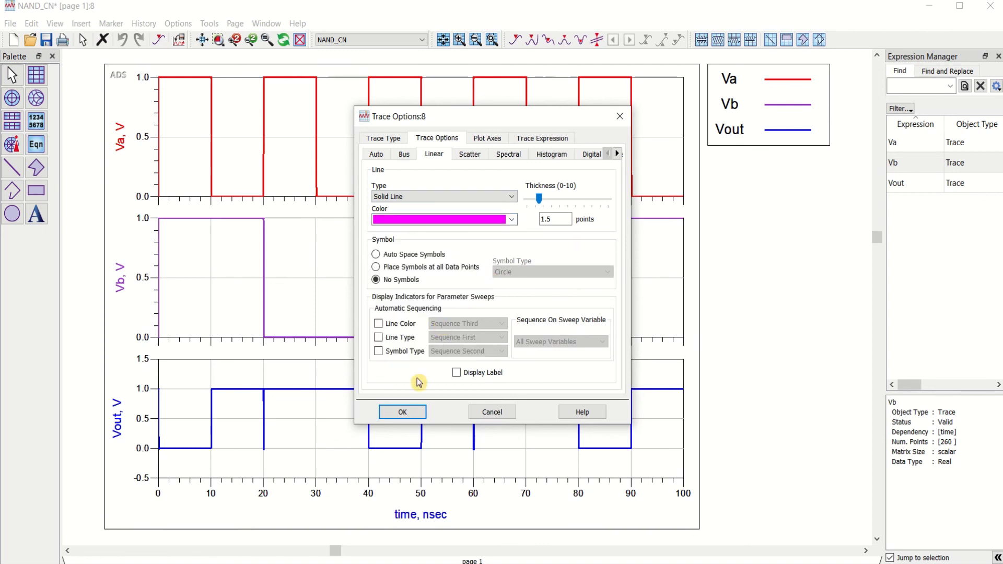
click(402, 412)
click(733, 283)
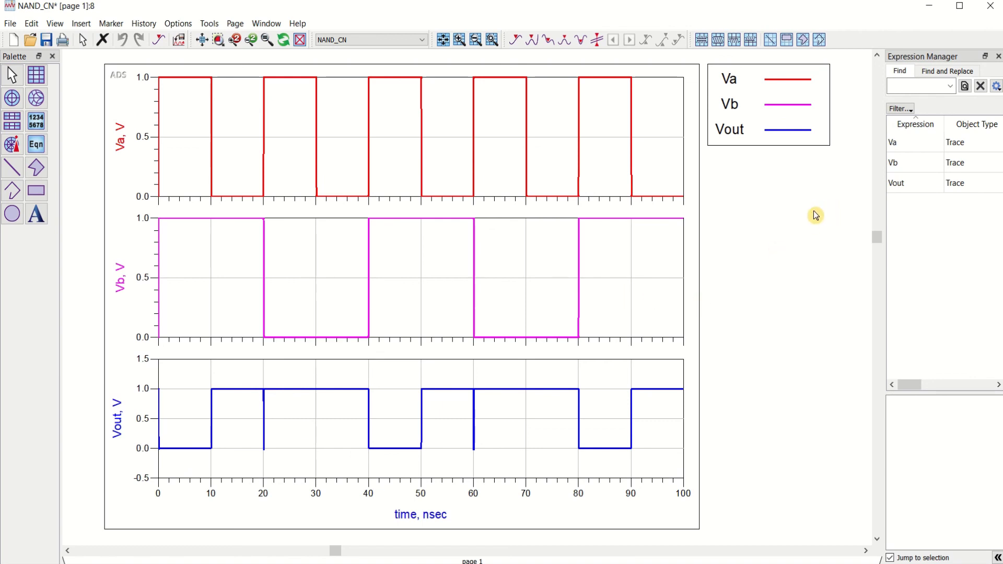
- Close the NAND_CN results saving changes, then maximize and close the Inverter_DC plot window
click(990, 6)
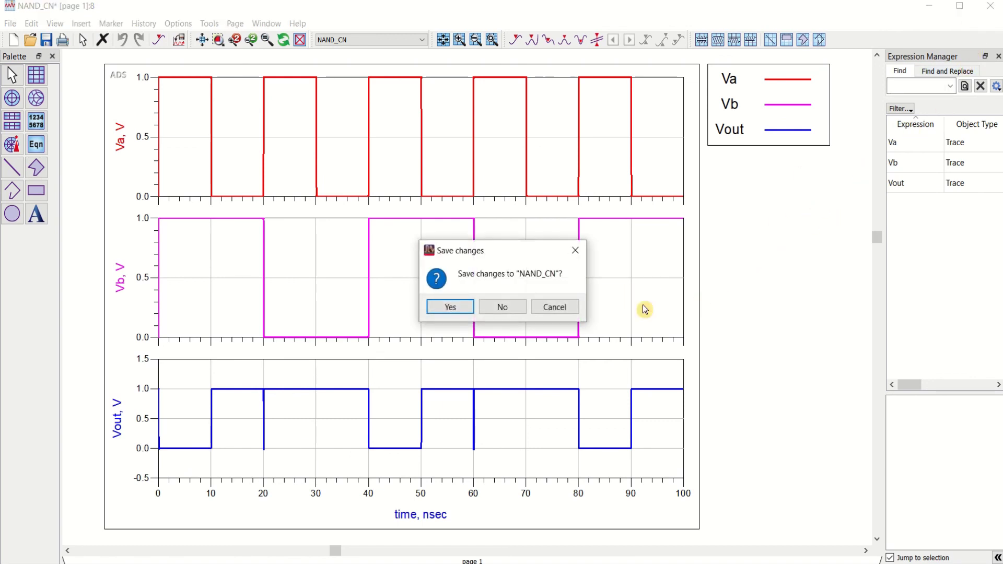
click(451, 307)
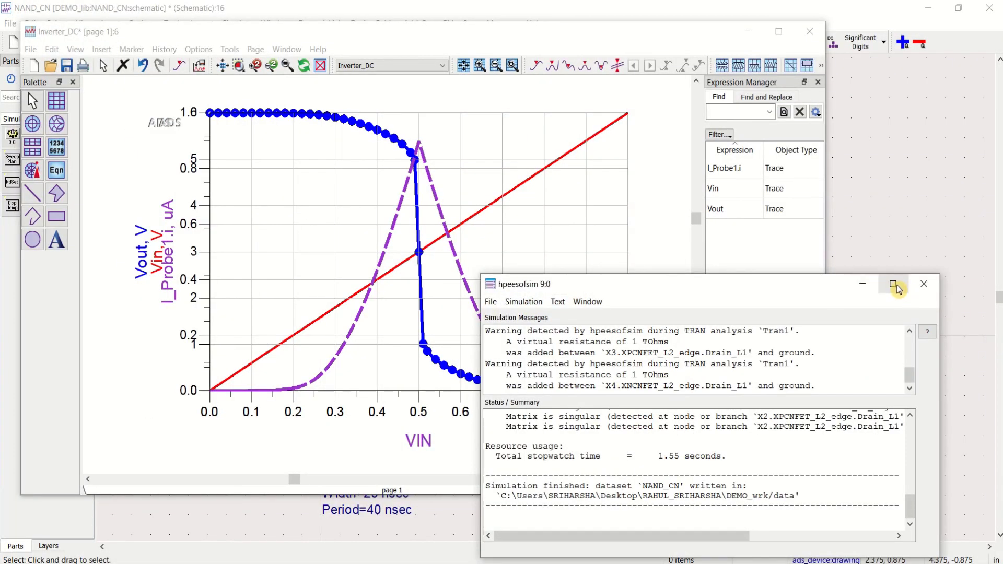
click(778, 31)
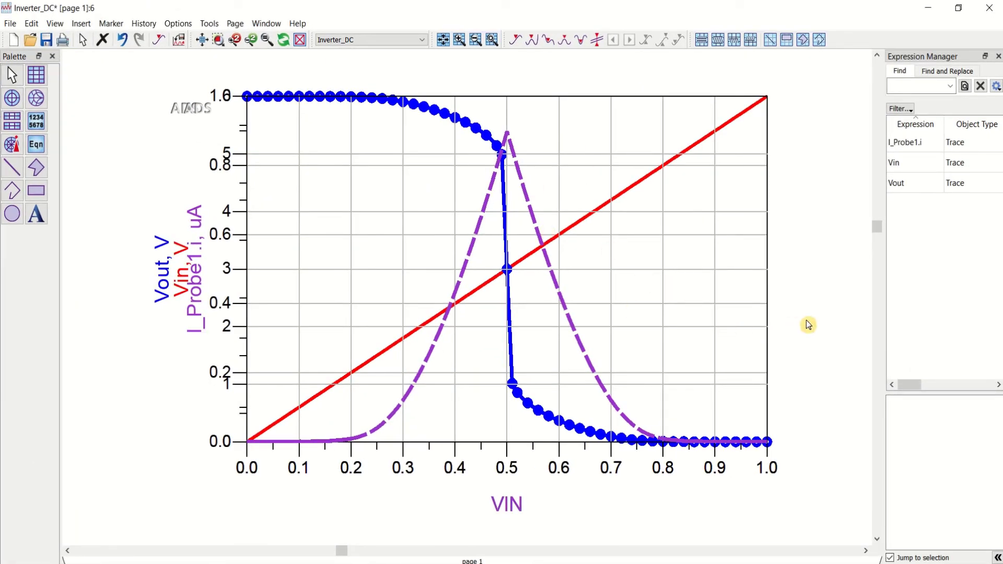
click(990, 7)
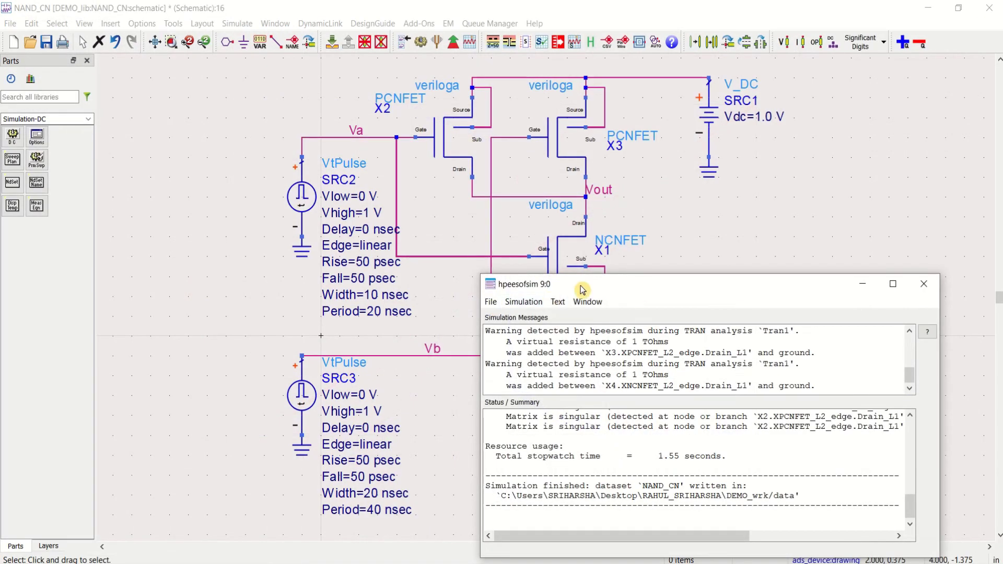